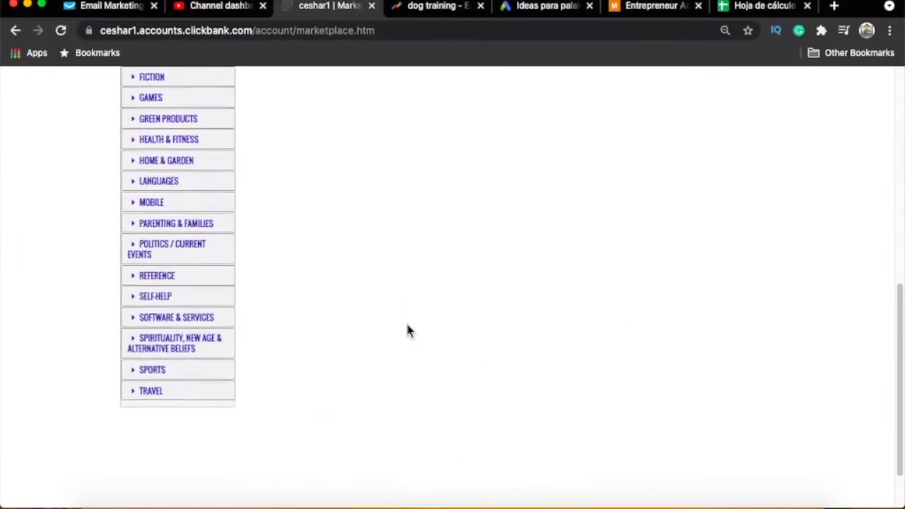
{"action": "scroll", "coordinate": [319, 257], "scroll_direction": "up", "scroll_amount": 5}
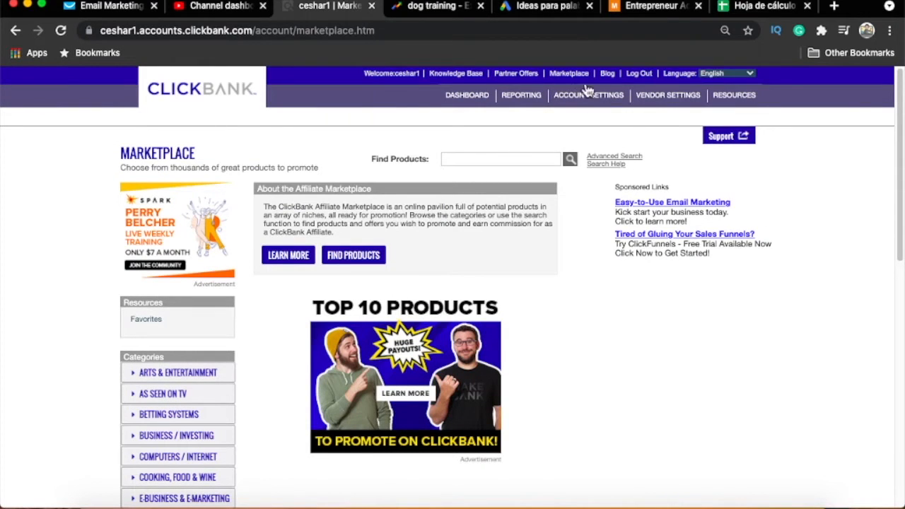
- Browse the marketplace categories and open the Animal Care & Pets subcategory under Home & Garden
{"action": "scroll", "coordinate": [74, 311], "scroll_direction": "down", "scroll_amount": 3}
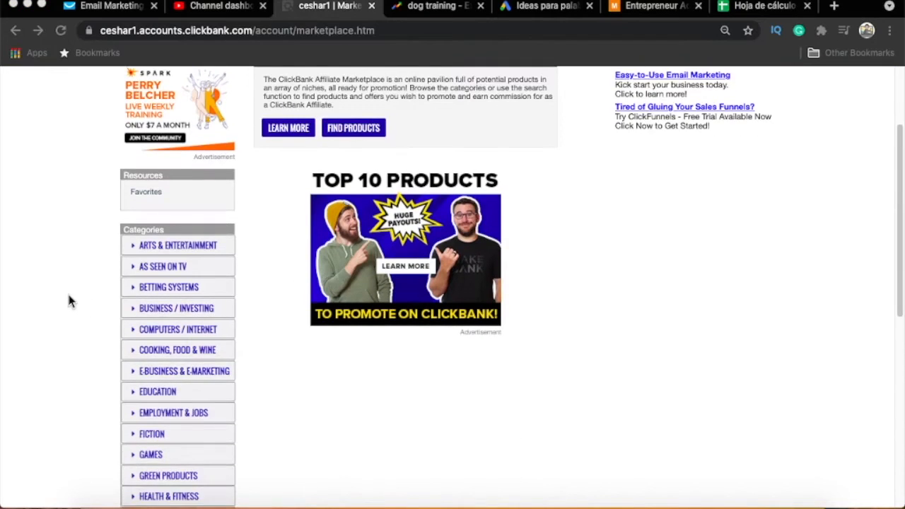
{"action": "scroll", "coordinate": [68, 293], "scroll_direction": "down", "scroll_amount": 5}
{"action": "scroll", "coordinate": [65, 255], "scroll_direction": "up", "scroll_amount": 1}
{"action": "mouse_move", "coordinate": [94, 92]}
{"action": "left_mouse_down"}
{"action": "mouse_move", "coordinate": [85, 461]}
{"action": "mouse_move", "coordinate": [198, 502]}
{"action": "mouse_move", "coordinate": [239, 293]}
{"action": "mouse_move", "coordinate": [227, 82]}
{"action": "mouse_move", "coordinate": [93, 106]}
{"action": "left_mouse_up"}
{"action": "scroll", "coordinate": [268, 333], "scroll_direction": "down", "scroll_amount": 1}
{"action": "scroll", "coordinate": [268, 344], "scroll_direction": "down", "scroll_amount": 6}
{"action": "scroll", "coordinate": [266, 344], "scroll_direction": "up", "scroll_amount": 3}
{"action": "scroll", "coordinate": [208, 285], "scroll_direction": "up", "scroll_amount": 1}
{"action": "left_click", "coordinate": [135, 259]}
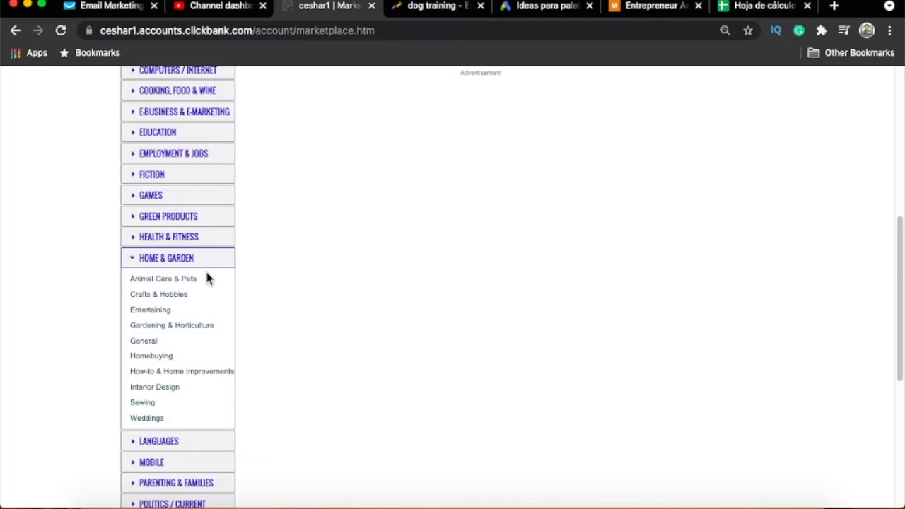
{"action": "left_click", "coordinate": [184, 287]}
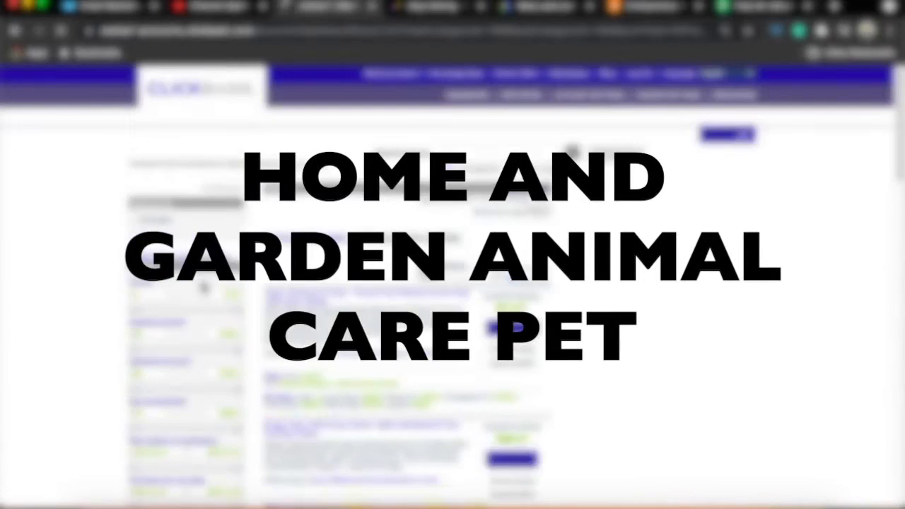
- Examine the Animal Care & Pets product listings, comparing the dog training offers, their average earnings per conversion and gravity
{"action": "scroll", "coordinate": [354, 283], "scroll_direction": "down", "scroll_amount": 10}
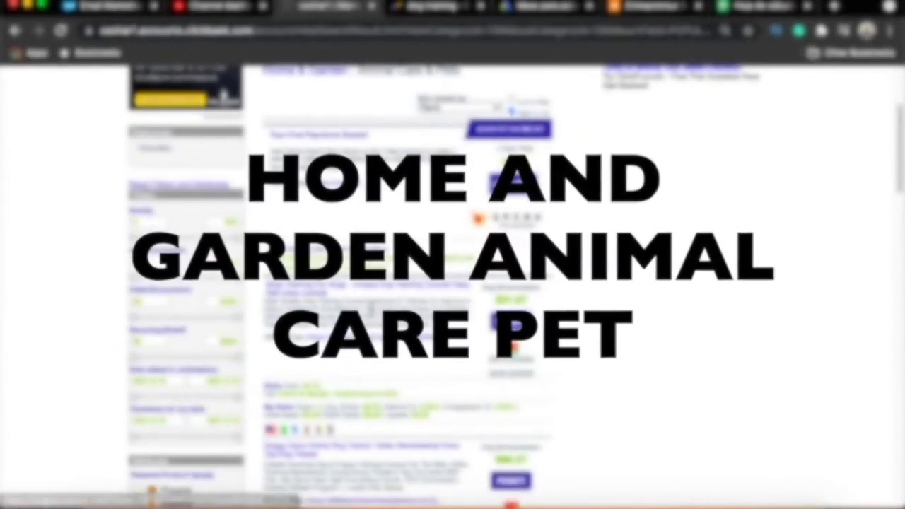
{"action": "scroll", "coordinate": [375, 255], "scroll_direction": "down", "scroll_amount": 10}
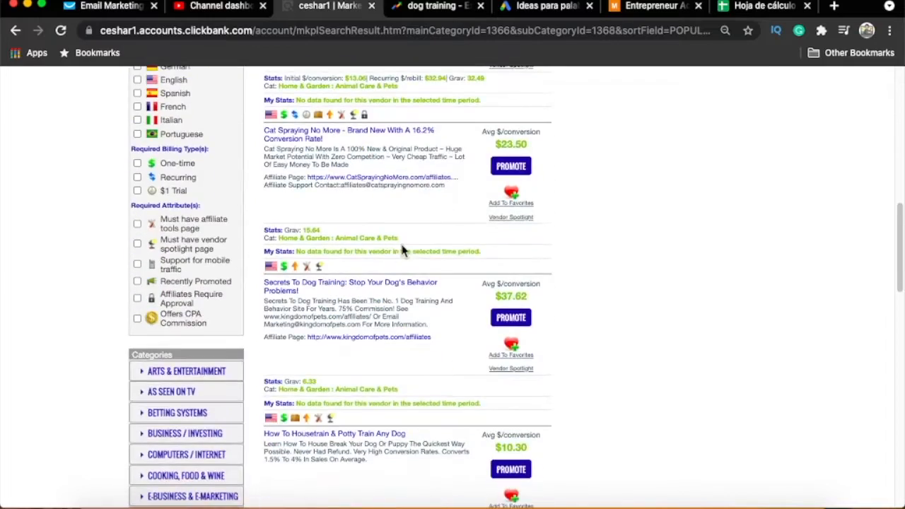
{"action": "scroll", "coordinate": [407, 262], "scroll_direction": "up", "scroll_amount": 15}
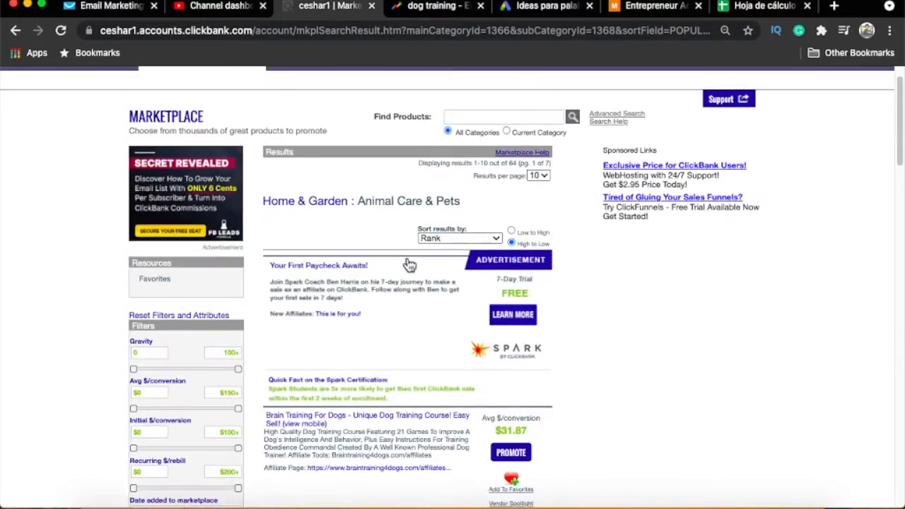
{"action": "scroll", "coordinate": [410, 265], "scroll_direction": "down", "scroll_amount": 8}
{"action": "scroll", "coordinate": [412, 268], "scroll_direction": "up", "scroll_amount": 2}
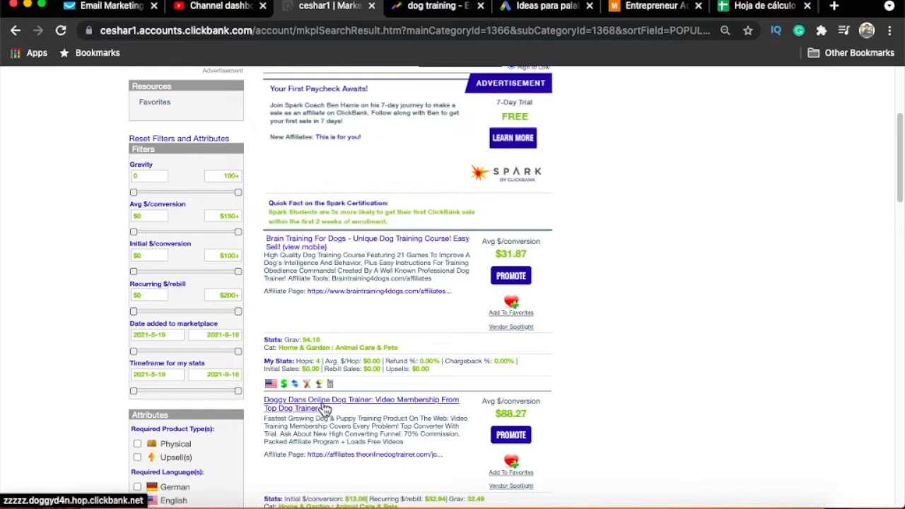
{"action": "scroll", "coordinate": [412, 373], "scroll_direction": "down", "scroll_amount": 2}
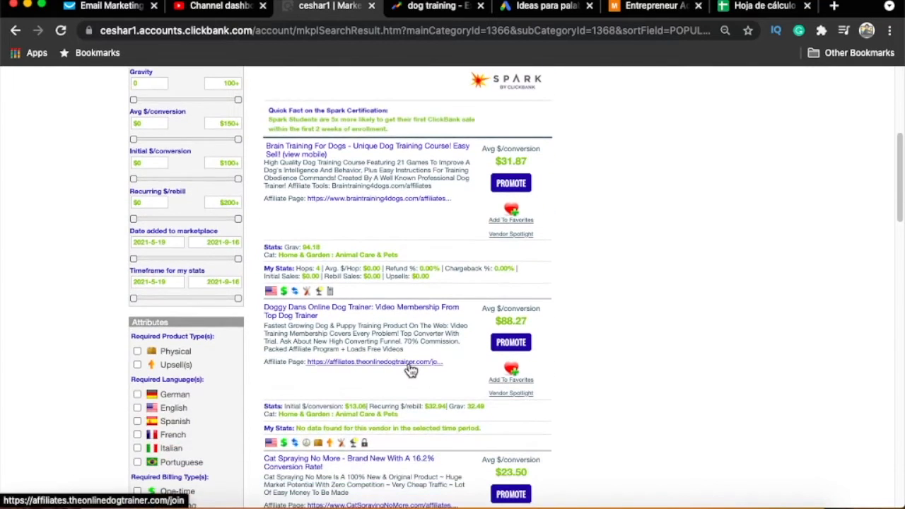
{"action": "scroll", "coordinate": [411, 367], "scroll_direction": "down", "scroll_amount": 1}
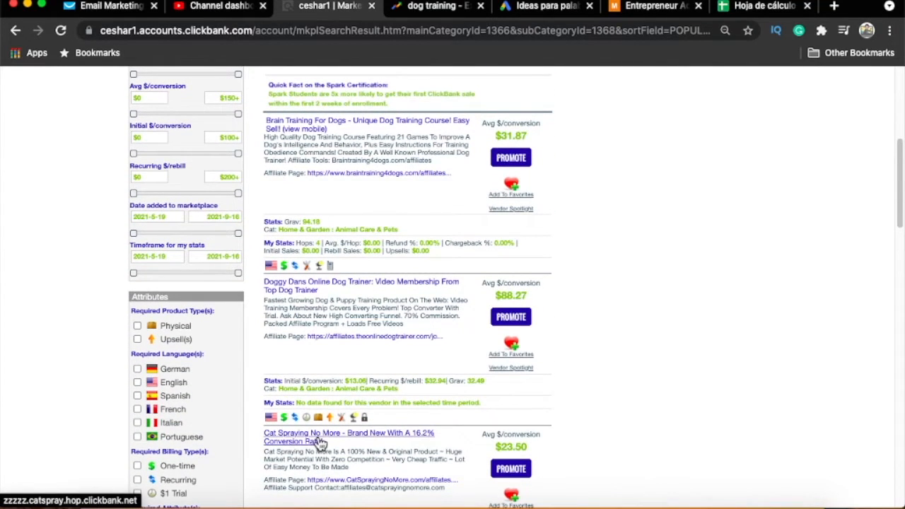
{"action": "scroll", "coordinate": [320, 389], "scroll_direction": "down", "scroll_amount": 5}
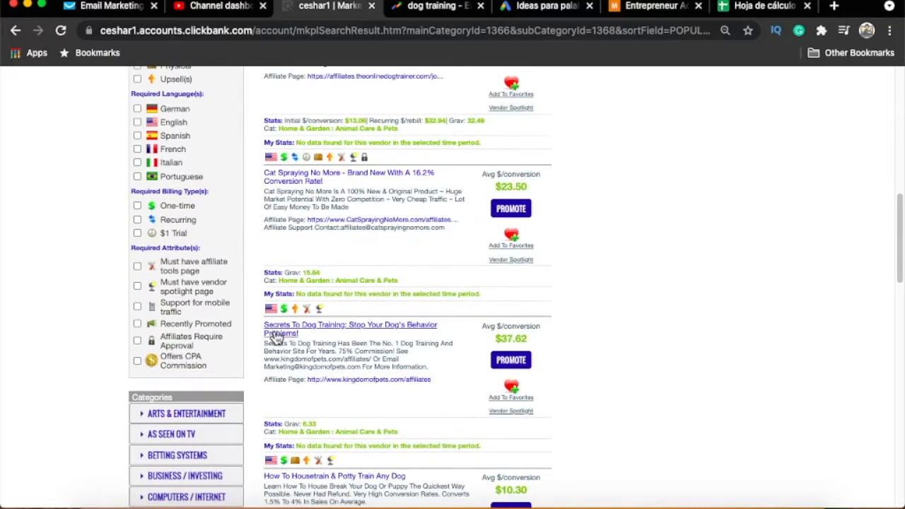
{"action": "scroll", "coordinate": [394, 336], "scroll_direction": "up", "scroll_amount": 4}
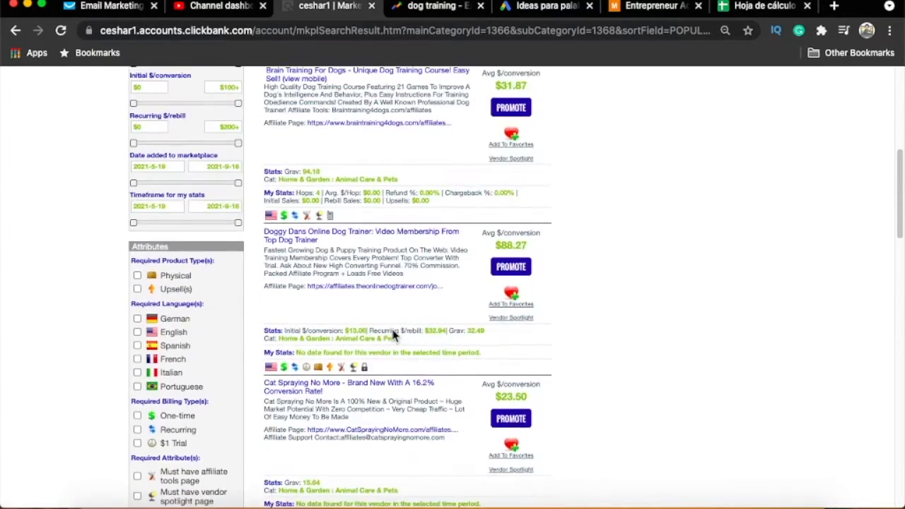
{"action": "scroll", "coordinate": [394, 336], "scroll_direction": "up", "scroll_amount": 7}
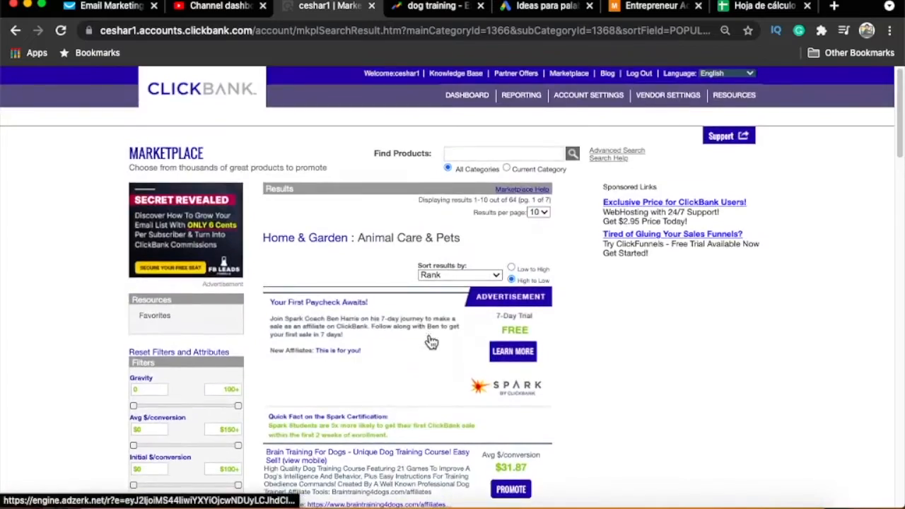
{"action": "scroll", "coordinate": [443, 335], "scroll_direction": "down", "scroll_amount": 4}
{"action": "scroll", "coordinate": [473, 319], "scroll_direction": "up", "scroll_amount": 3}
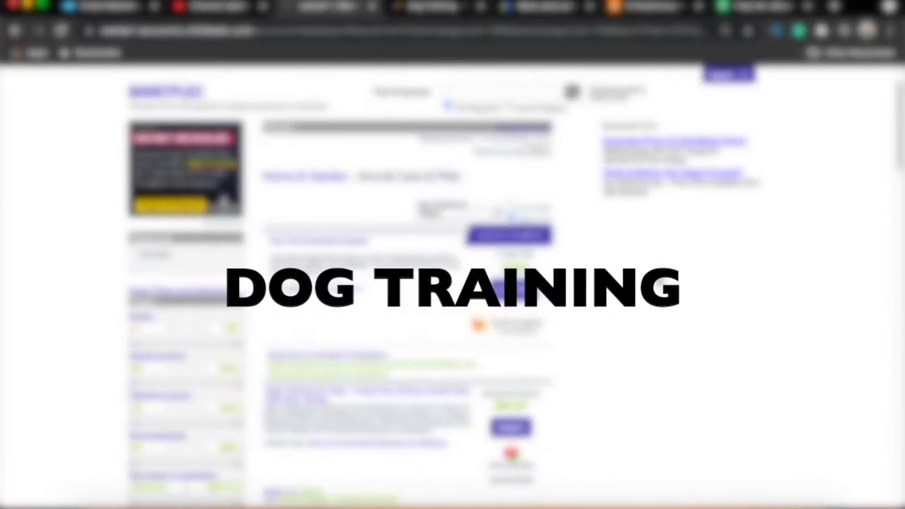
- Sketch two boxes marked P and A joined by a double line beside the listings, and clear the annotations
{"action": "mouse_move", "coordinate": [566, 259]}
{"action": "left_mouse_down"}
{"action": "mouse_move", "coordinate": [611, 323]}
{"action": "mouse_move", "coordinate": [569, 257]}
{"action": "left_mouse_up"}
{"action": "mouse_move", "coordinate": [583, 403]}
{"action": "left_mouse_down"}
{"action": "mouse_move", "coordinate": [619, 353]}
{"action": "mouse_move", "coordinate": [629, 353]}
{"action": "left_mouse_up"}
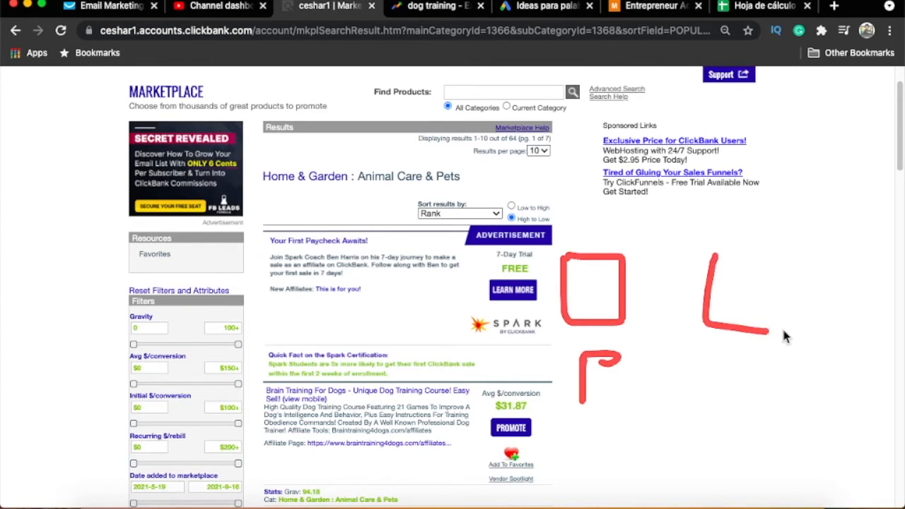
{"action": "left_click_drag", "start_coordinate": [783, 333], "coordinate": [690, 262]}
{"action": "mouse_move", "coordinate": [722, 407]}
{"action": "left_mouse_down"}
{"action": "mouse_move", "coordinate": [771, 400]}
{"action": "mouse_move", "coordinate": [751, 389]}
{"action": "left_mouse_up"}
{"action": "left_click_drag", "start_coordinate": [722, 375], "coordinate": [751, 370]}
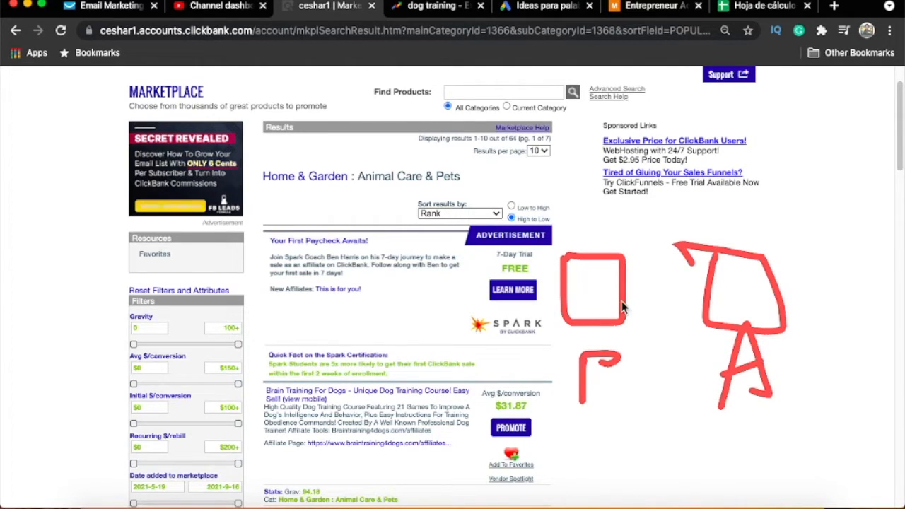
{"action": "mouse_move", "coordinate": [628, 287]}
{"action": "left_mouse_down"}
{"action": "mouse_move", "coordinate": [716, 286]}
{"action": "mouse_move", "coordinate": [677, 298]}
{"action": "mouse_move", "coordinate": [716, 297]}
{"action": "left_mouse_up"}
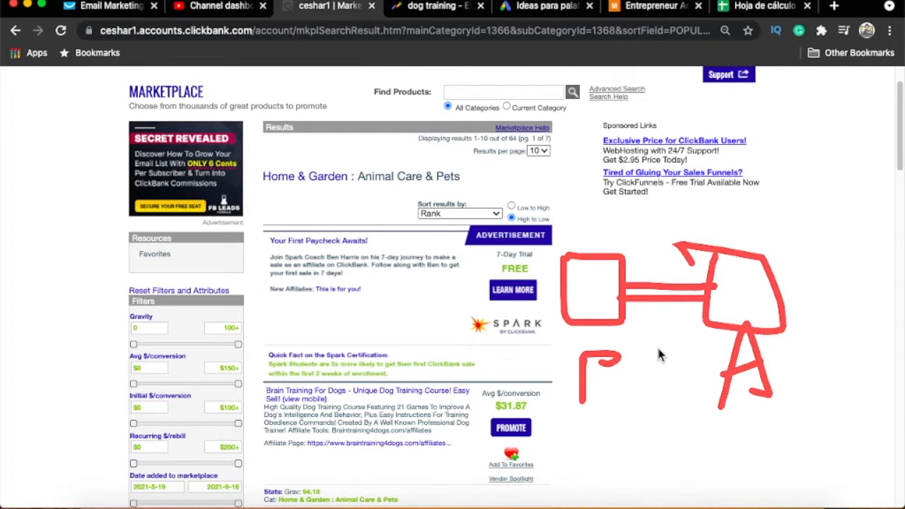
{"action": "key", "text": "Escape"}
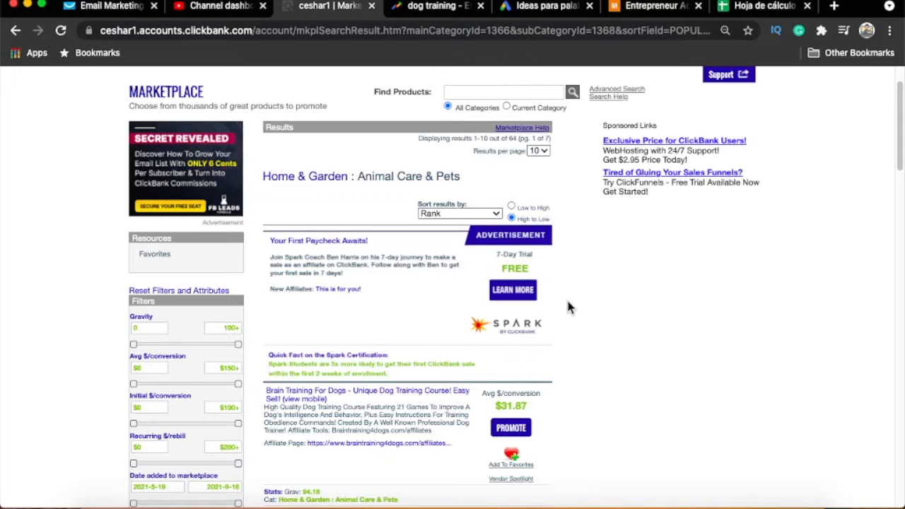
- Switch to Google Trends and examine the 12-month dog training interest for Estados Unidos, marking it with temporary annotations
{"action": "left_click", "coordinate": [429, 9]}
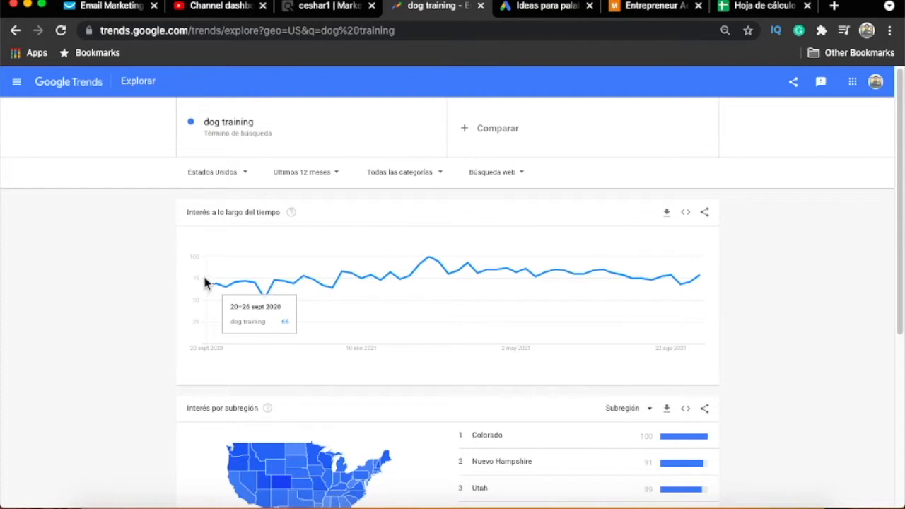
{"action": "left_click_drag", "start_coordinate": [205, 274], "coordinate": [203, 291]}
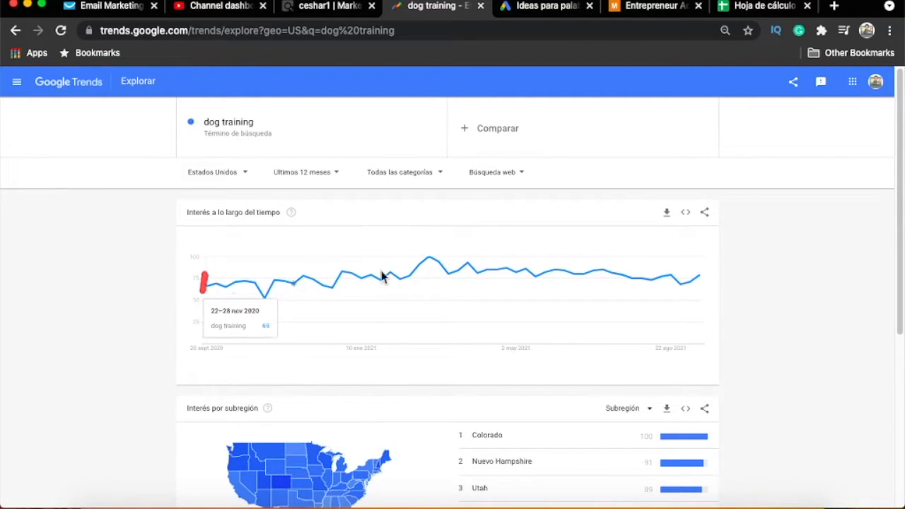
{"action": "left_click_drag", "start_coordinate": [697, 268], "coordinate": [696, 282]}
{"action": "left_click_drag", "start_coordinate": [226, 278], "coordinate": [693, 280]}
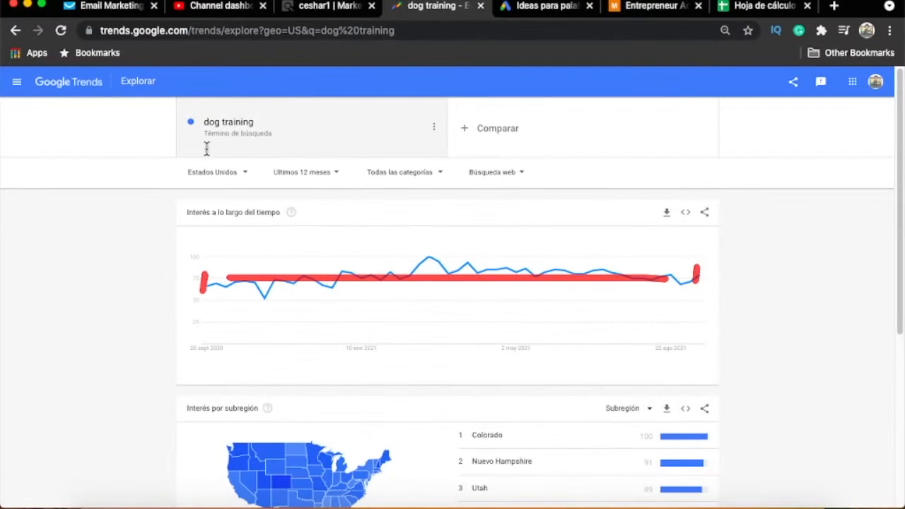
{"action": "mouse_move", "coordinate": [183, 121]}
{"action": "left_mouse_down"}
{"action": "mouse_move", "coordinate": [310, 158]}
{"action": "mouse_move", "coordinate": [196, 99]}
{"action": "left_mouse_up"}
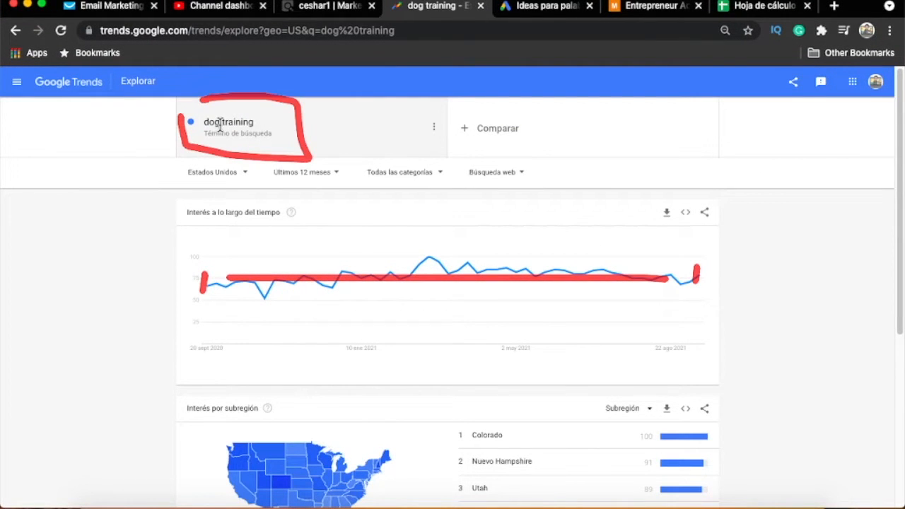
{"action": "mouse_move", "coordinate": [173, 165]}
{"action": "left_mouse_down"}
{"action": "mouse_move", "coordinate": [268, 193]}
{"action": "mouse_move", "coordinate": [124, 152]}
{"action": "left_mouse_up"}
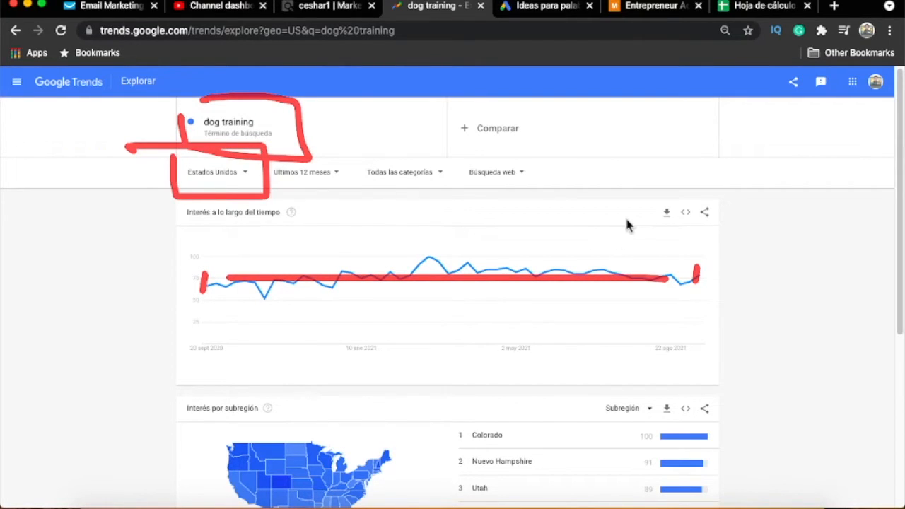
{"action": "key", "text": "Escape"}
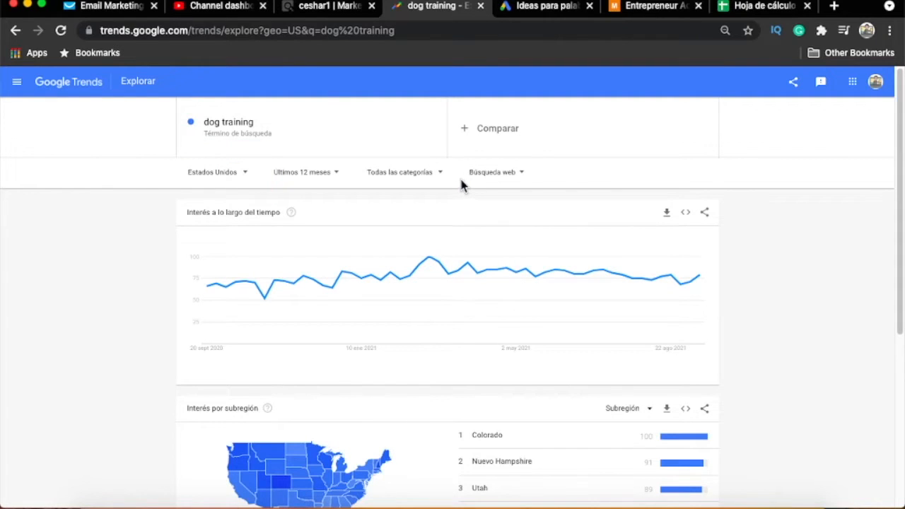
- Switch to the Google Ads keyword planner and get keyword ideas for "dog training"
{"action": "left_click", "coordinate": [534, 8]}
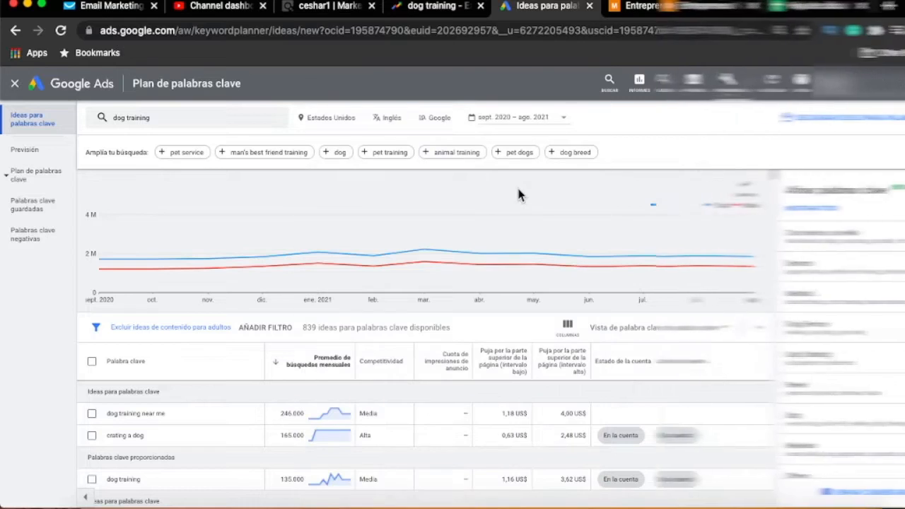
{"action": "left_click", "coordinate": [178, 118]}
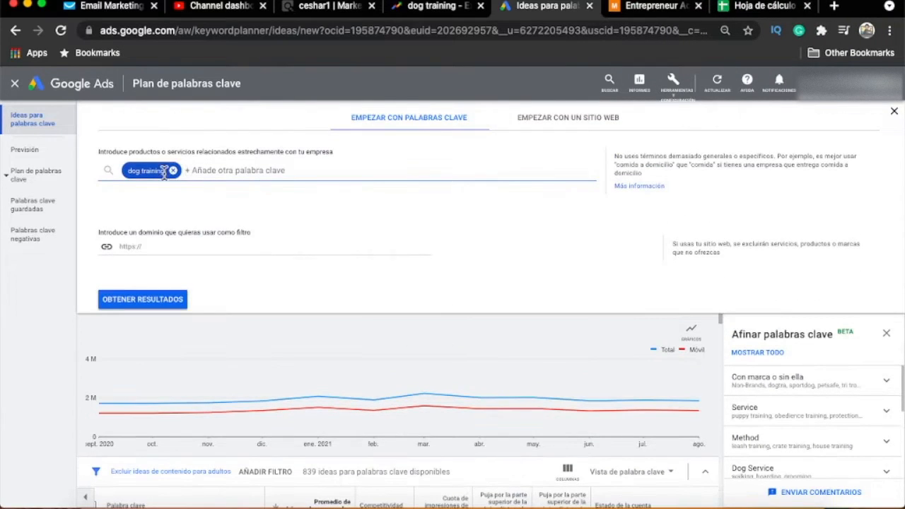
{"action": "left_click", "coordinate": [159, 300]}
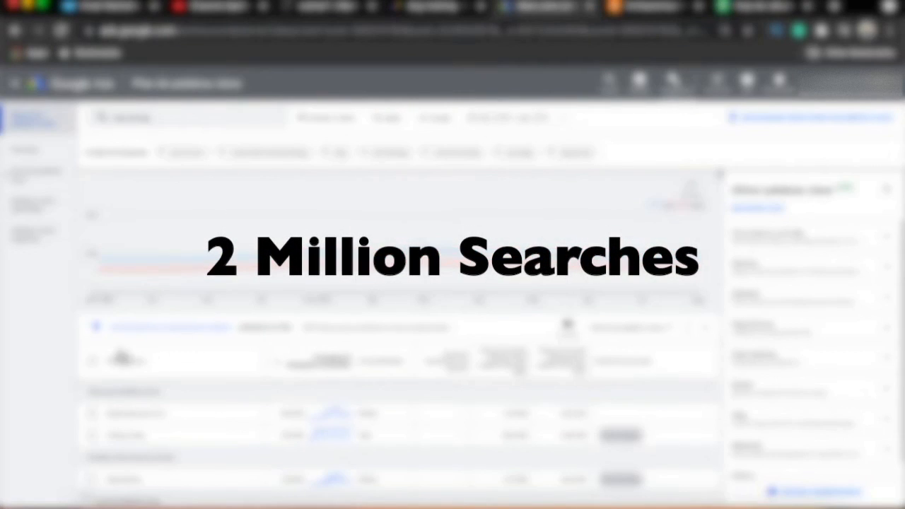
- Review the dog training keyword ideas and download them as a .csv file
{"action": "scroll", "coordinate": [121, 347], "scroll_direction": "down", "scroll_amount": 2}
{"action": "scroll", "coordinate": [169, 318], "scroll_direction": "down", "scroll_amount": 8}
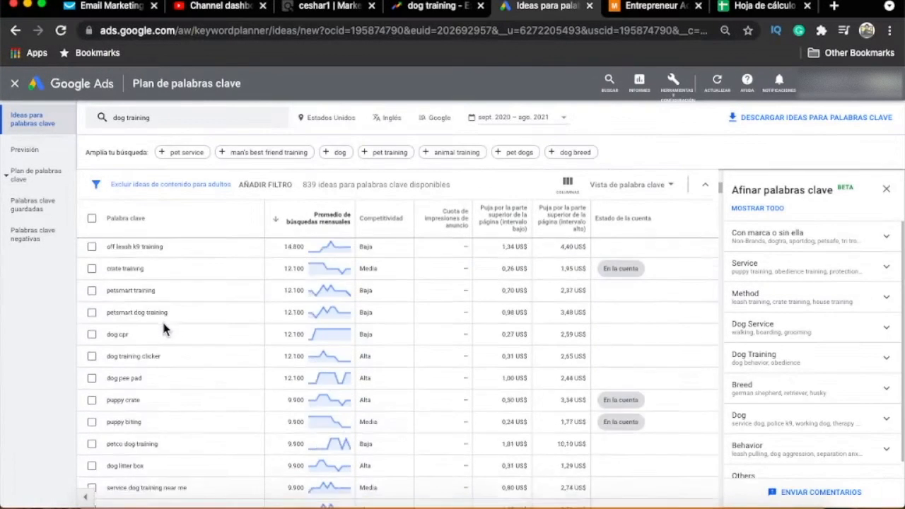
{"action": "scroll", "coordinate": [169, 345], "scroll_direction": "up", "scroll_amount": 12}
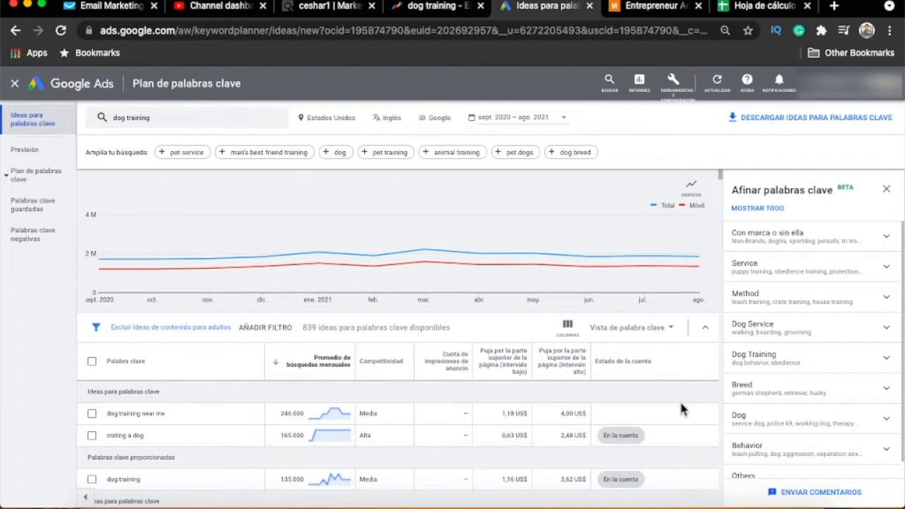
{"action": "scroll", "coordinate": [592, 394], "scroll_direction": "down", "scroll_amount": 3}
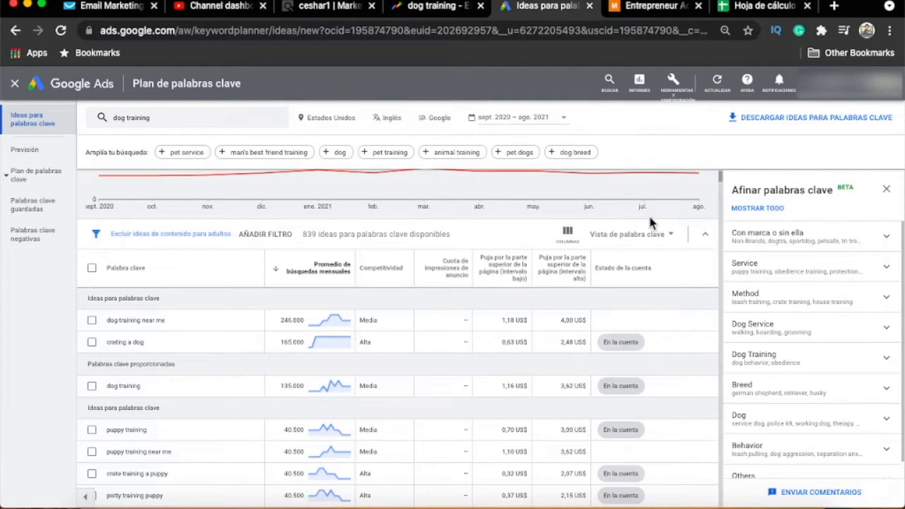
{"action": "left_click", "coordinate": [791, 126]}
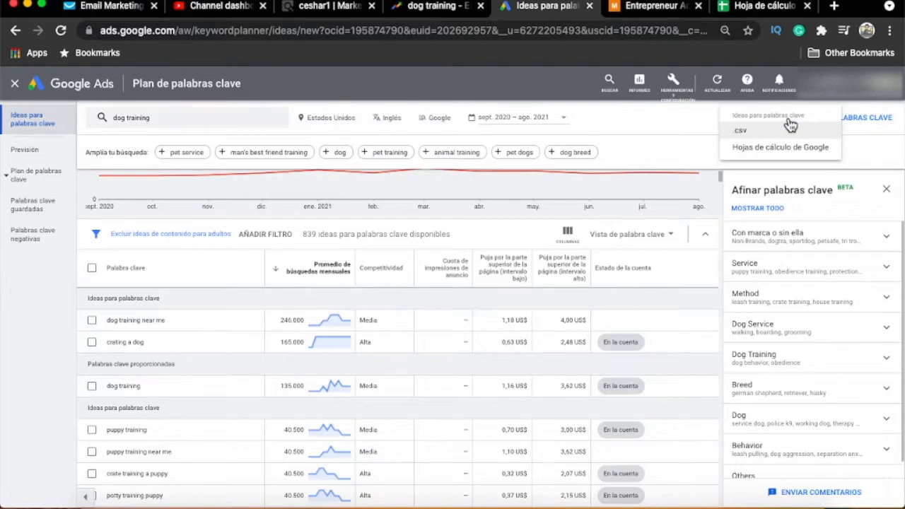
{"action": "left_click", "coordinate": [749, 132]}
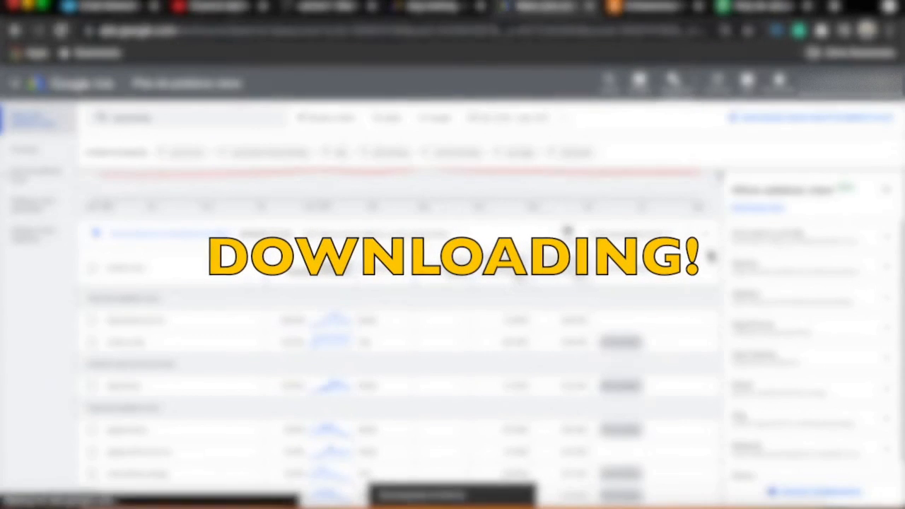
- Switch to the blank Google Sheets spreadsheet and upload and open "Keyword Stats 2021-09-16 at 21_20_55.csv" from the Downloads folder
{"action": "left_click", "coordinate": [764, 6]}
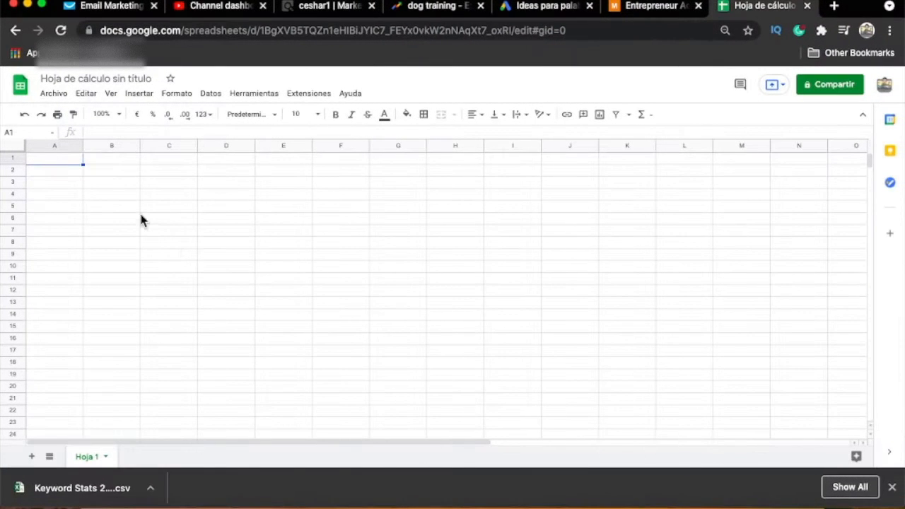
{"action": "left_click", "coordinate": [892, 488]}
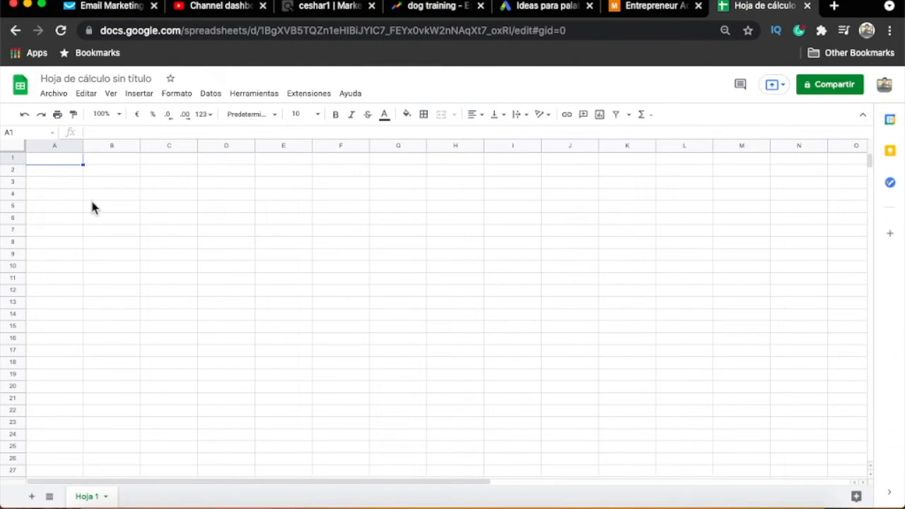
{"action": "left_click", "coordinate": [54, 94]}
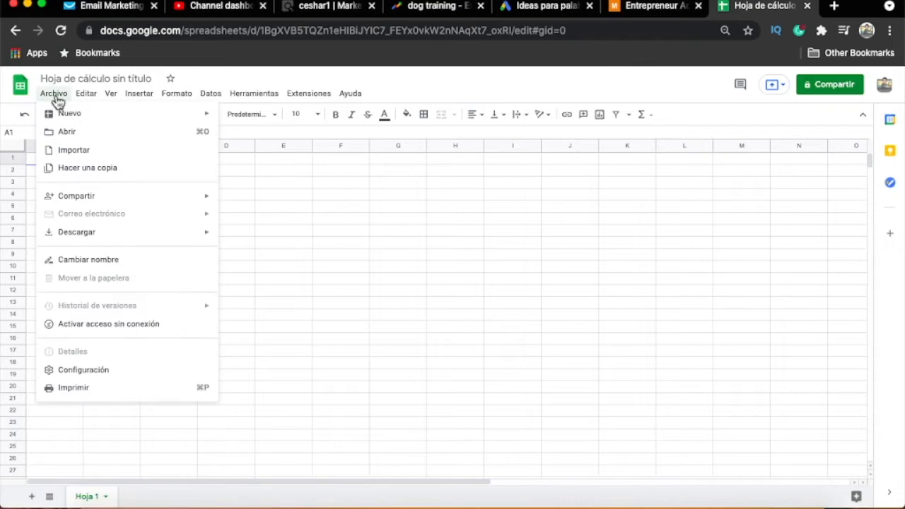
{"action": "left_click", "coordinate": [156, 139]}
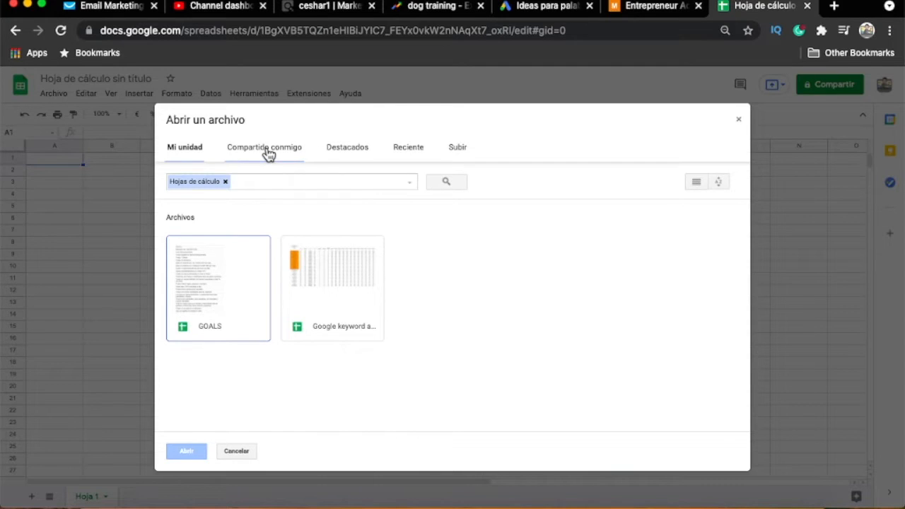
{"action": "left_click", "coordinate": [459, 150]}
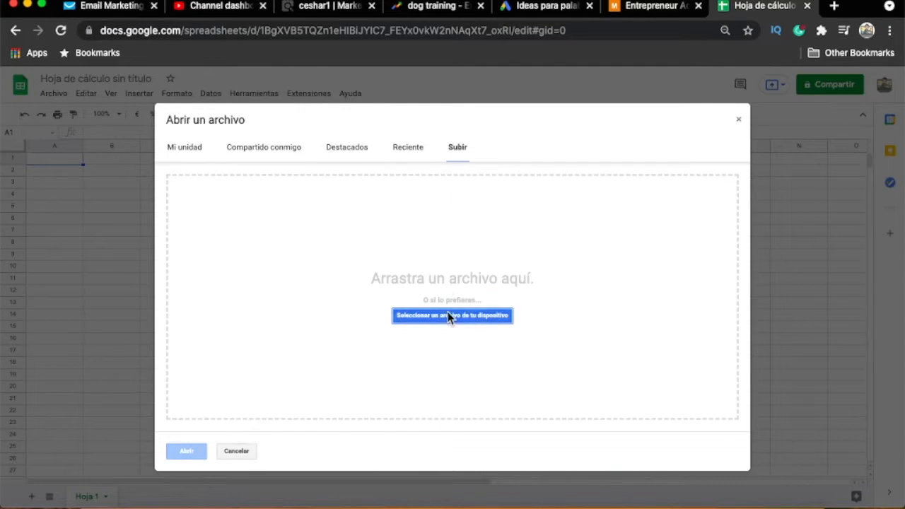
{"action": "left_click", "coordinate": [458, 316]}
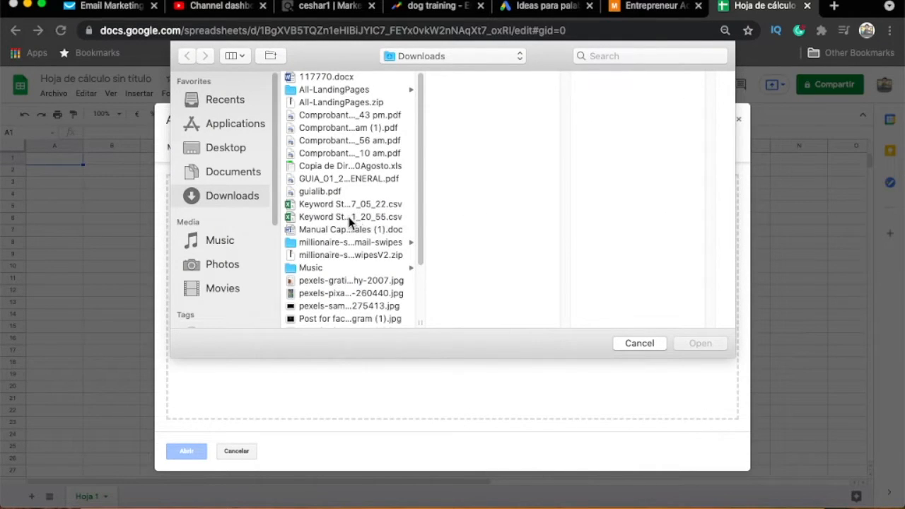
{"action": "left_click", "coordinate": [354, 218]}
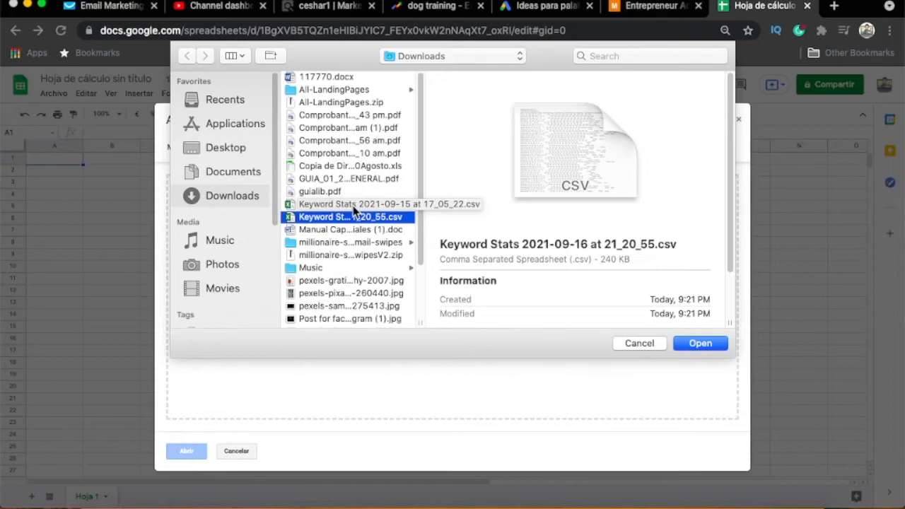
{"action": "scroll", "coordinate": [541, 230], "scroll_direction": "down", "scroll_amount": 2}
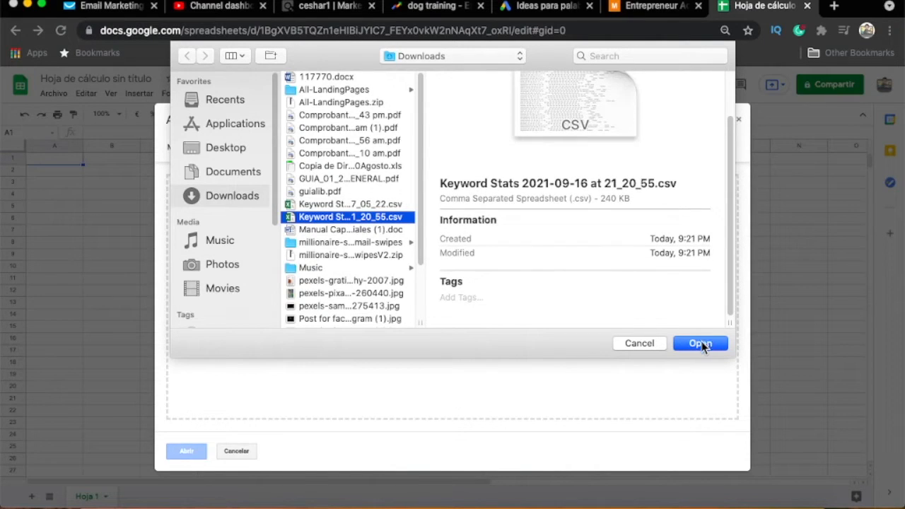
{"action": "left_click", "coordinate": [700, 344]}
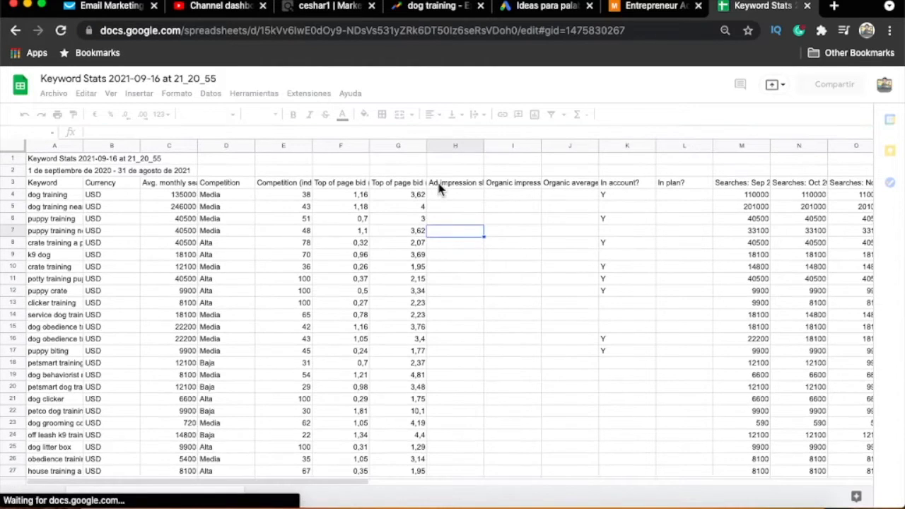
- Delete columns H to L, from the ad impression share column through "In plan?"
{"action": "left_click", "coordinate": [447, 159]}
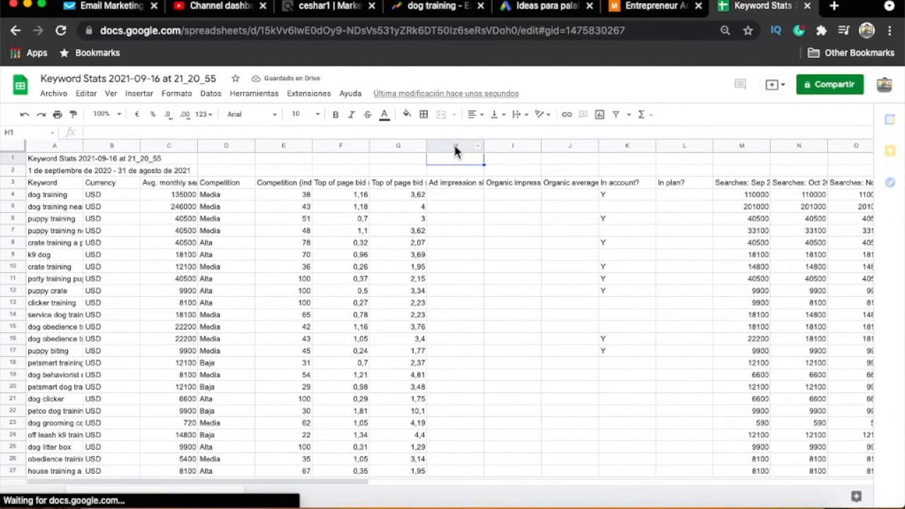
{"action": "left_click", "coordinate": [455, 147]}
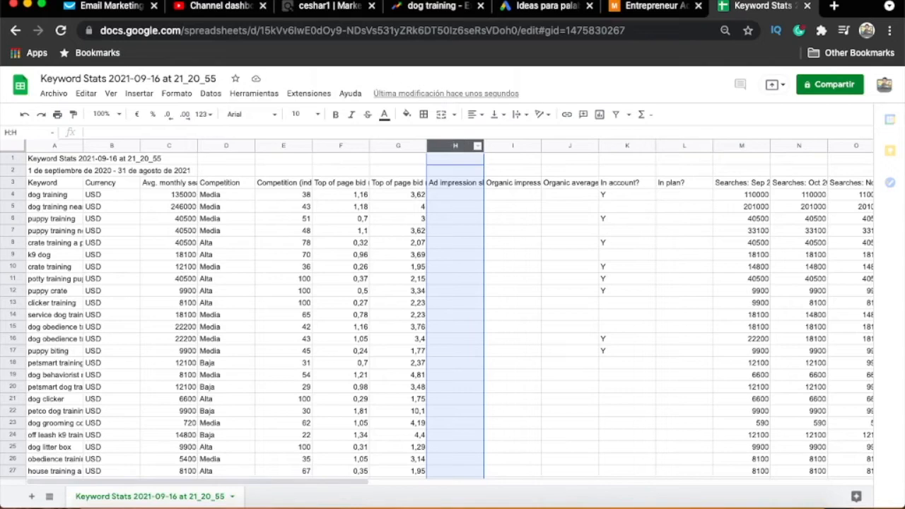
{"action": "key", "text": "shift+Right"}
{"action": "key", "text": "shift+Right"}
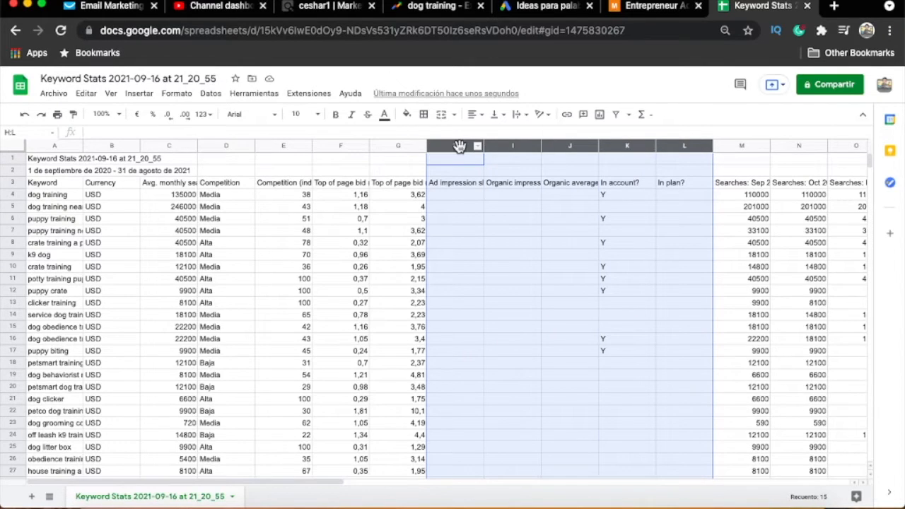
{"action": "right_click", "coordinate": [577, 147]}
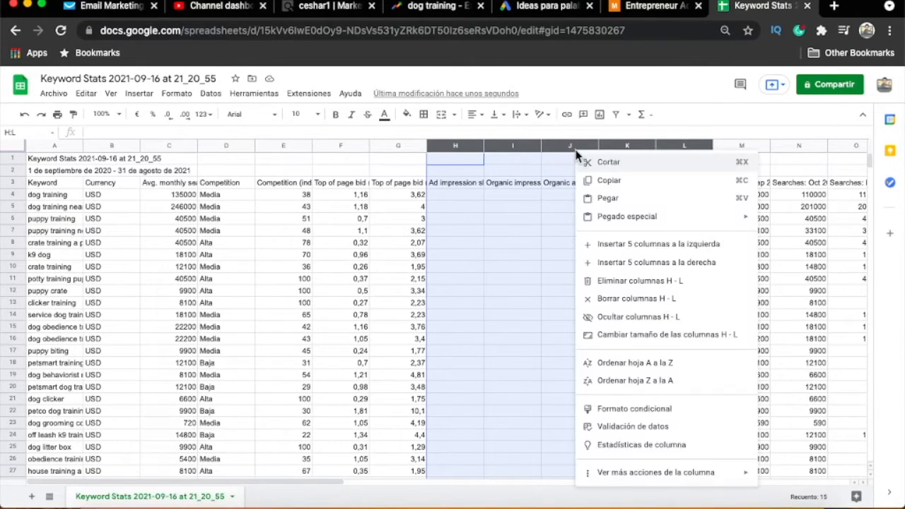
{"action": "left_click", "coordinate": [633, 282]}
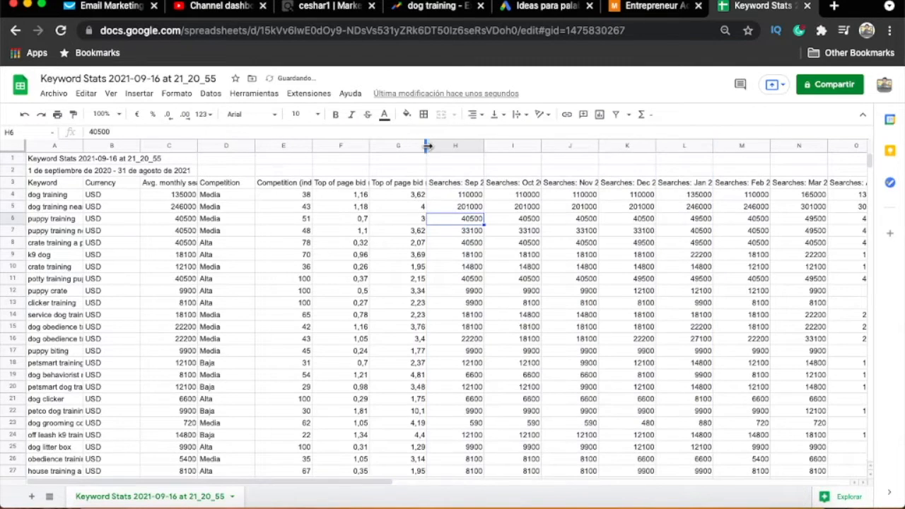
- Widen the "Avg. monthly searches" column to fit its full heading, and widen the "Competition" column slightly
{"action": "left_click", "coordinate": [423, 147]}
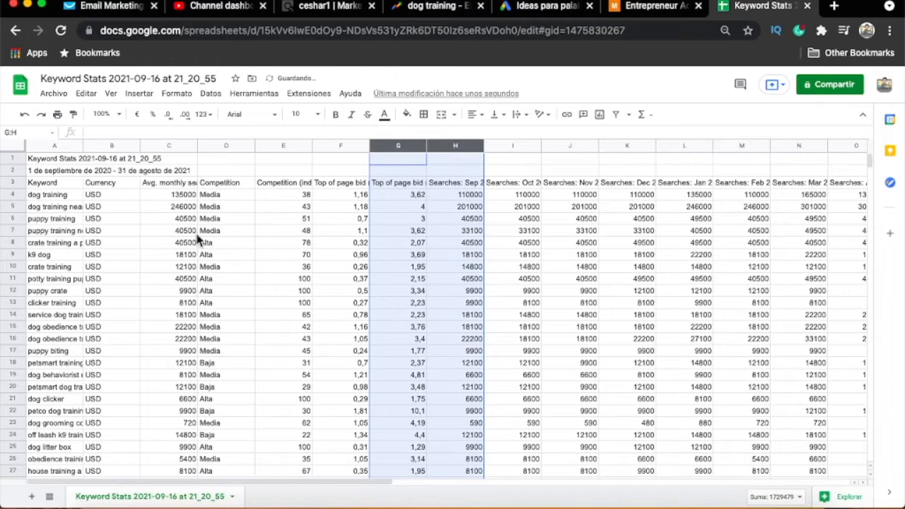
{"action": "left_click", "coordinate": [112, 231]}
{"action": "left_click_drag", "start_coordinate": [199, 145], "coordinate": [225, 146]}
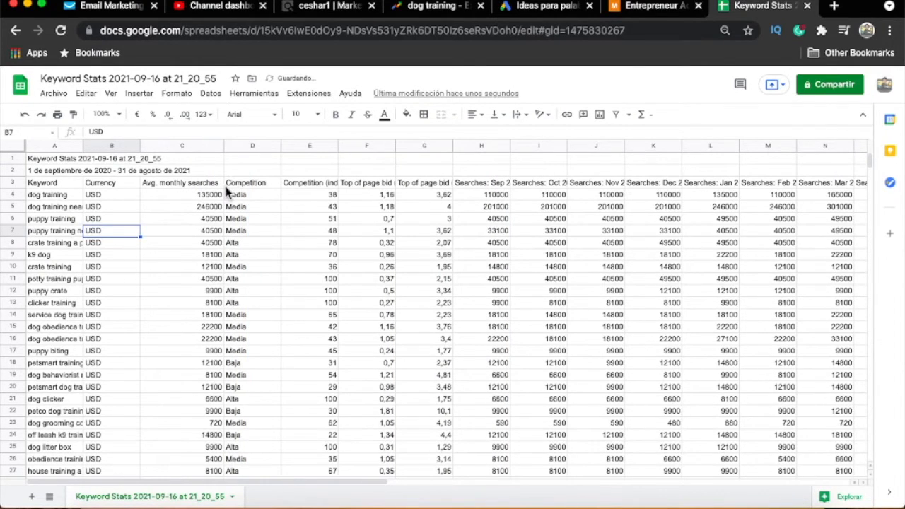
{"action": "left_click", "coordinate": [258, 185]}
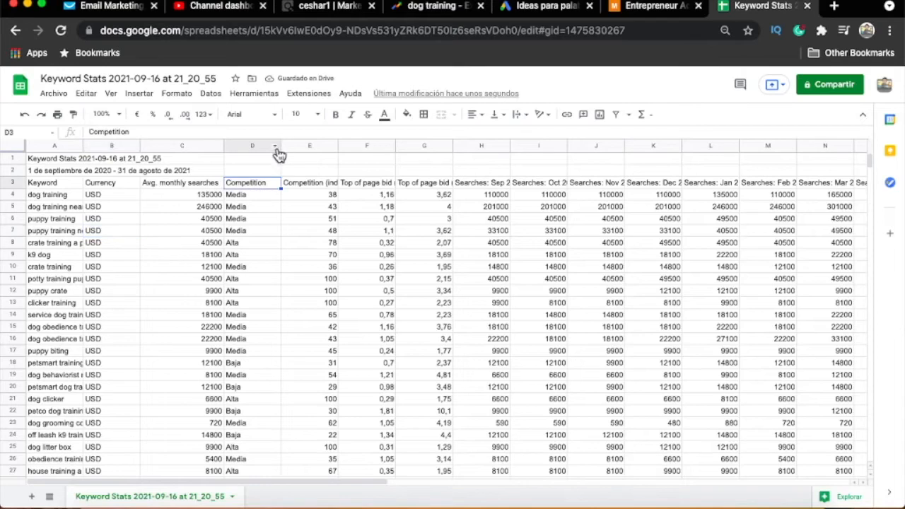
{"action": "left_click_drag", "start_coordinate": [281, 145], "coordinate": [295, 145]}
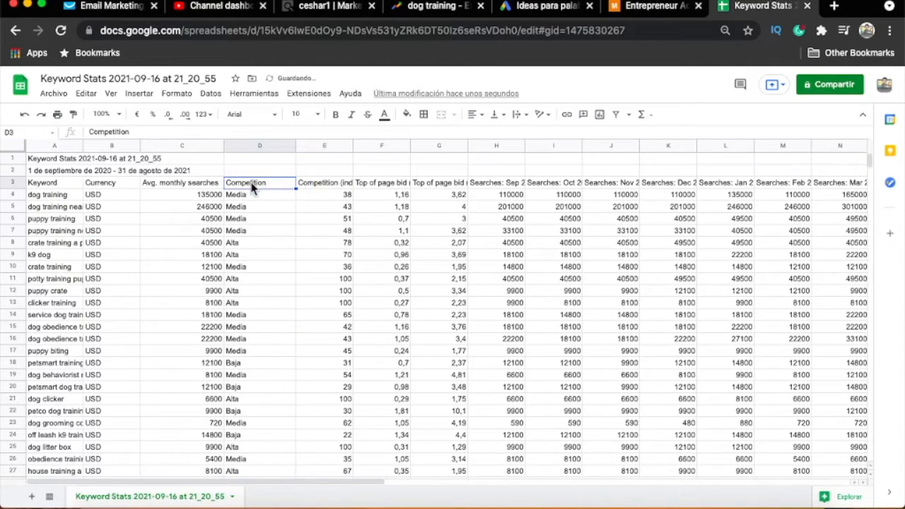
{"action": "left_click", "coordinate": [628, 117]}
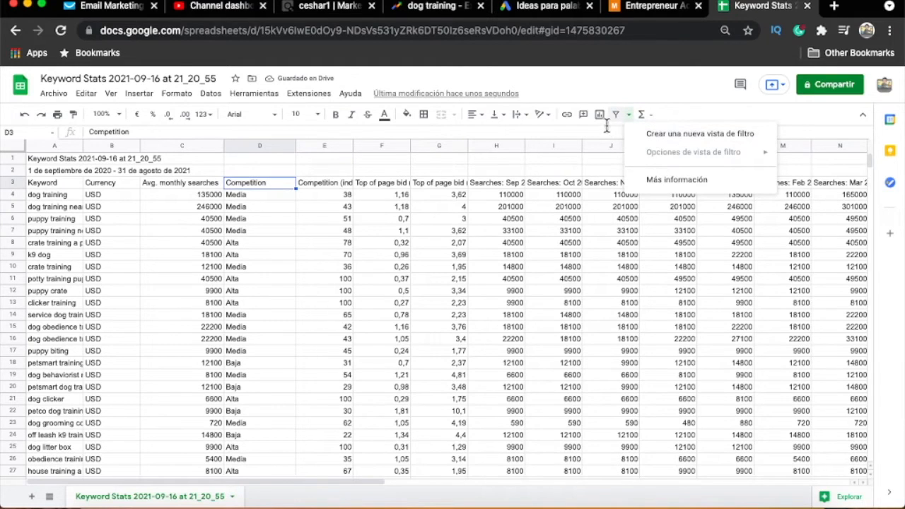
{"action": "left_click", "coordinate": [649, 136]}
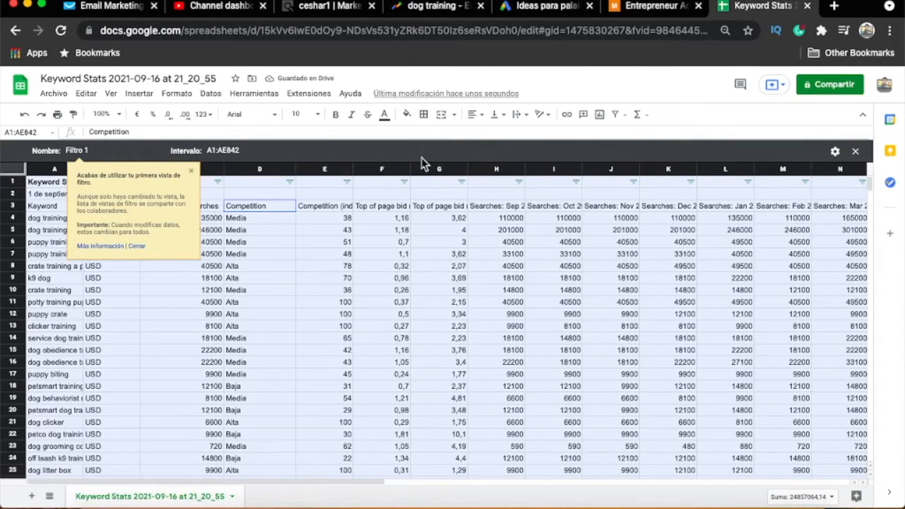
{"action": "left_click", "coordinate": [25, 115]}
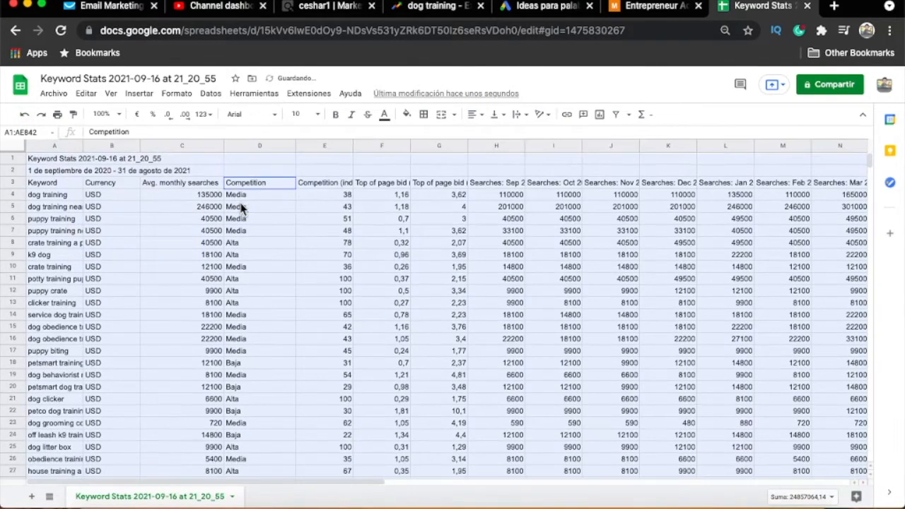
- Create a new filter view from the row 3 headings, covering columns A to N
{"action": "left_click", "coordinate": [235, 186]}
{"action": "left_click_drag", "start_coordinate": [36, 184], "coordinate": [819, 188]}
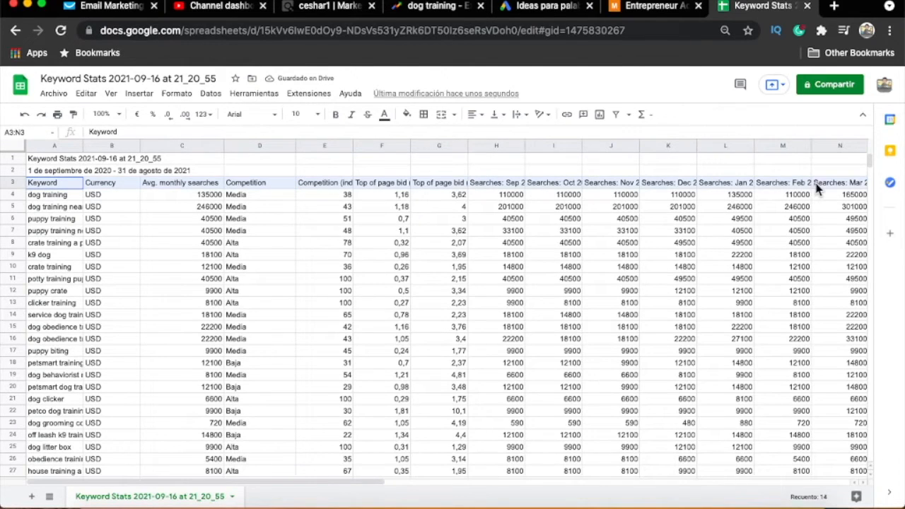
{"action": "left_click", "coordinate": [628, 115]}
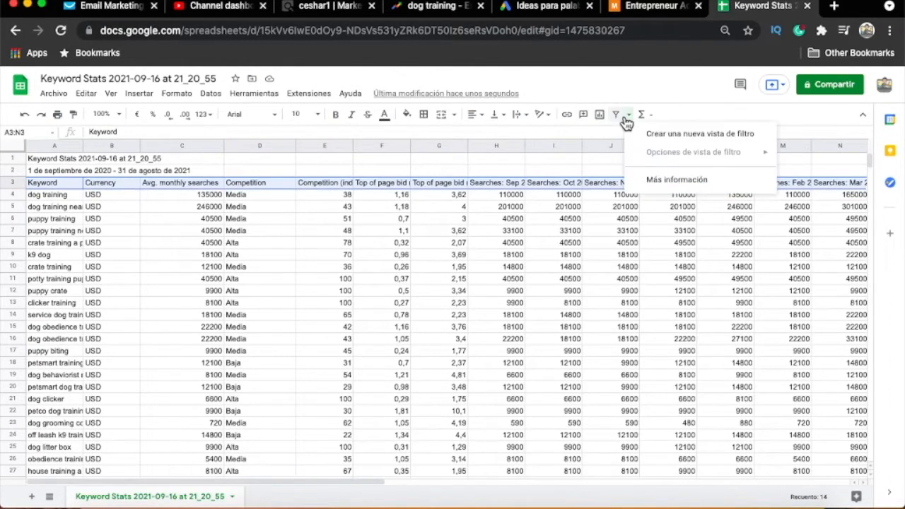
{"action": "left_click", "coordinate": [673, 136]}
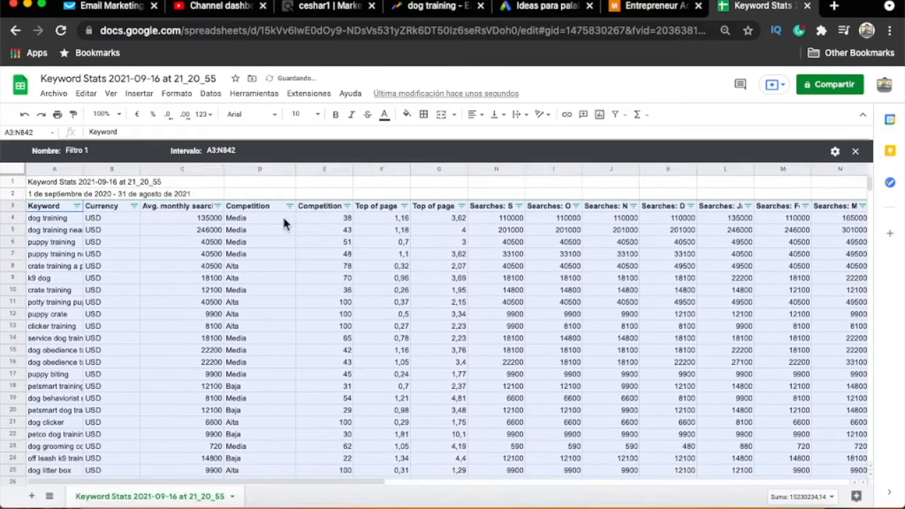
- Filter the "Competition" column to exclude "Alta", keeping only "Baja" and "Media" keywords
{"action": "left_click", "coordinate": [258, 245]}
{"action": "left_click", "coordinate": [275, 210]}
{"action": "left_click", "coordinate": [289, 206]}
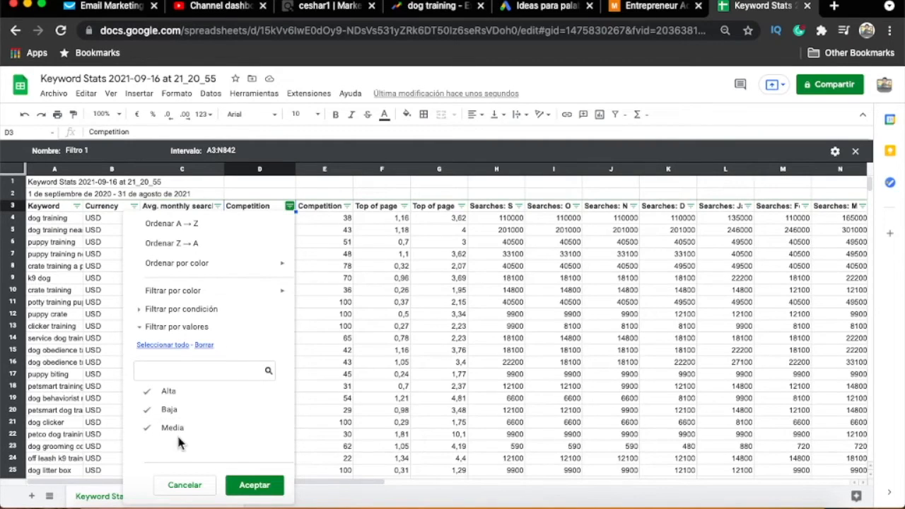
{"action": "left_click", "coordinate": [151, 393]}
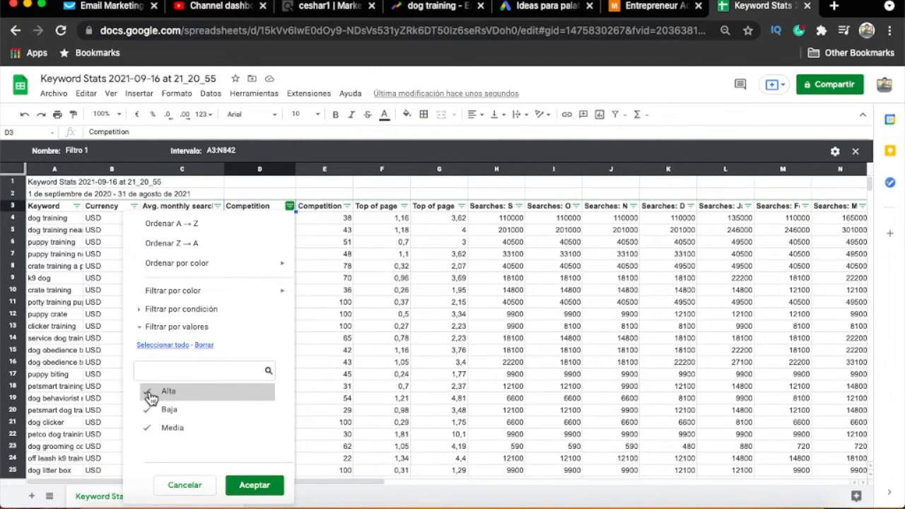
{"action": "left_click", "coordinate": [262, 488]}
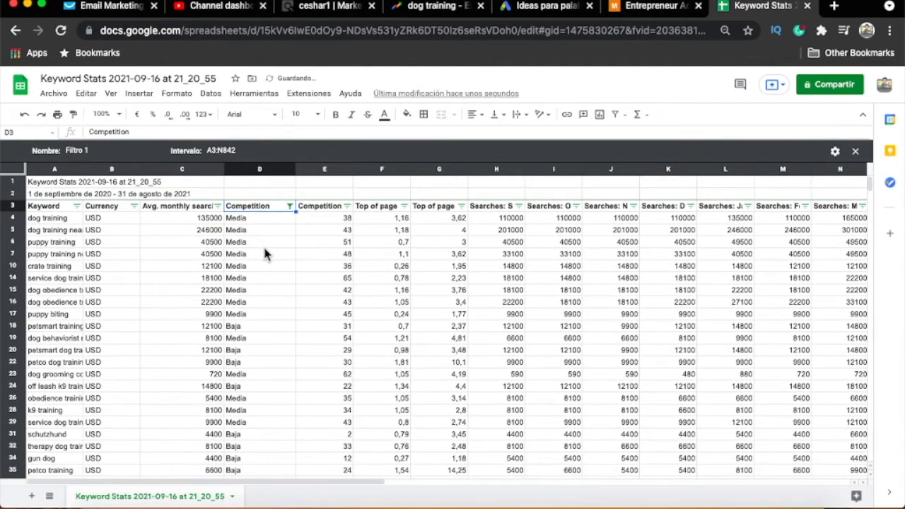
{"action": "scroll", "coordinate": [262, 254], "scroll_direction": "down", "scroll_amount": 20}
{"action": "scroll", "coordinate": [261, 283], "scroll_direction": "up", "scroll_amount": 20}
- Sort the filtered keywords by "Avg. monthly searches" in Z → A order
{"action": "left_click", "coordinate": [188, 206]}
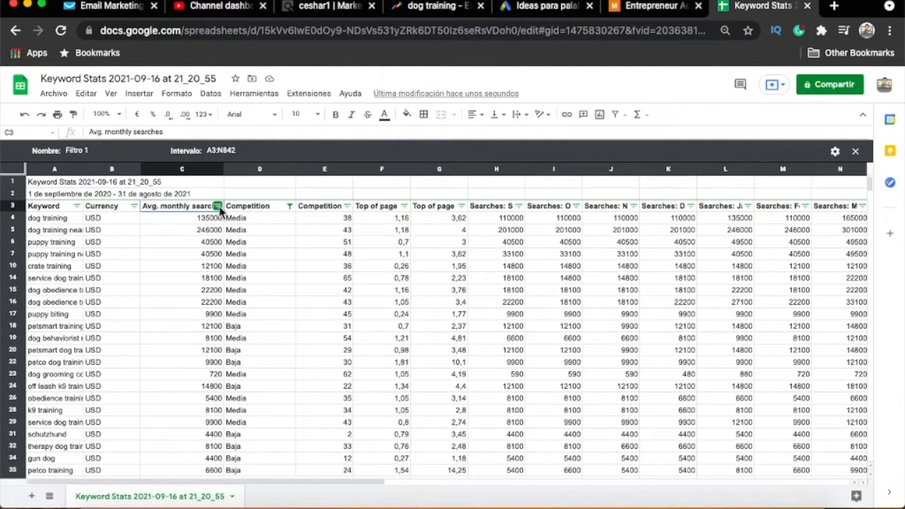
{"action": "left_click", "coordinate": [219, 206]}
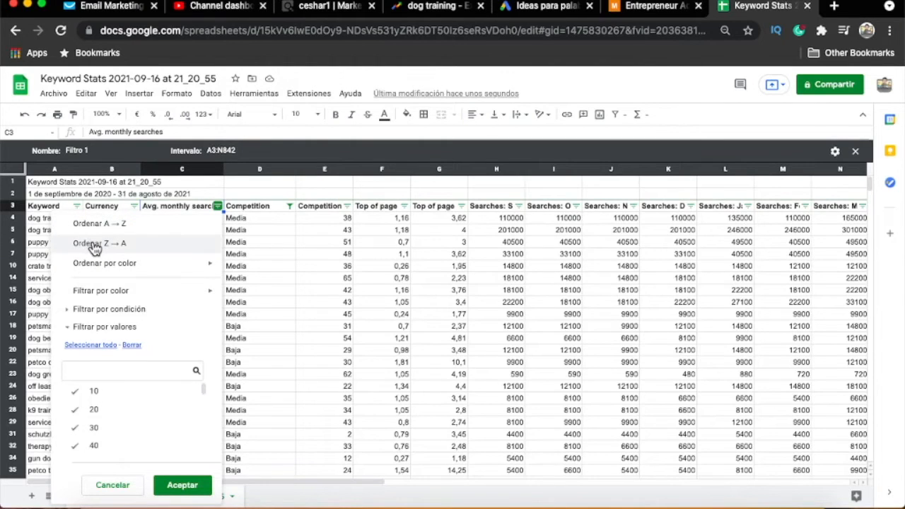
{"action": "left_click", "coordinate": [95, 244]}
- Examine the average monthly searches against the competition levels for the keywords at the head of the sorted list
{"action": "left_click", "coordinate": [210, 267]}
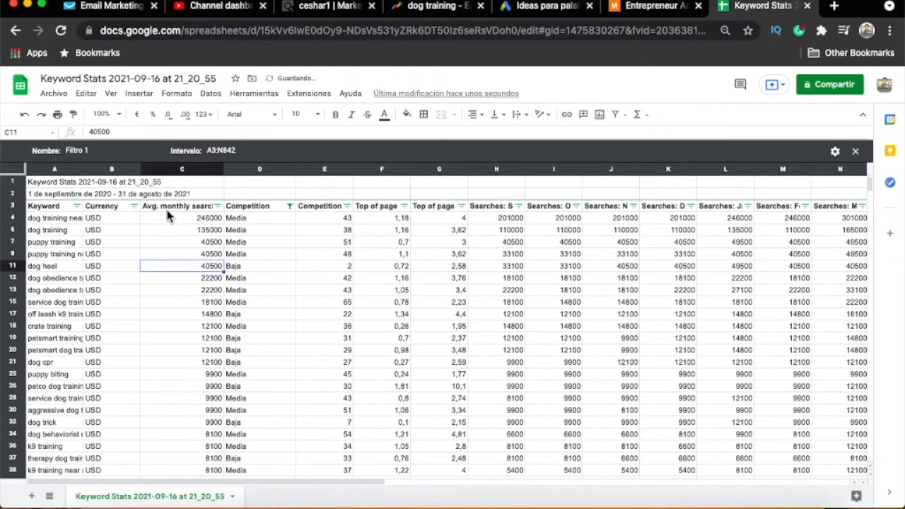
{"action": "left_click", "coordinate": [177, 219]}
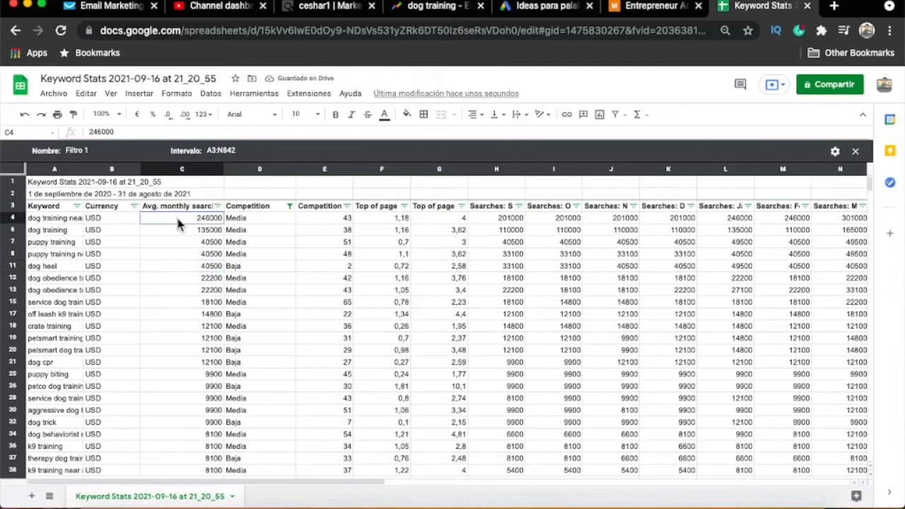
{"action": "left_click", "coordinate": [196, 279]}
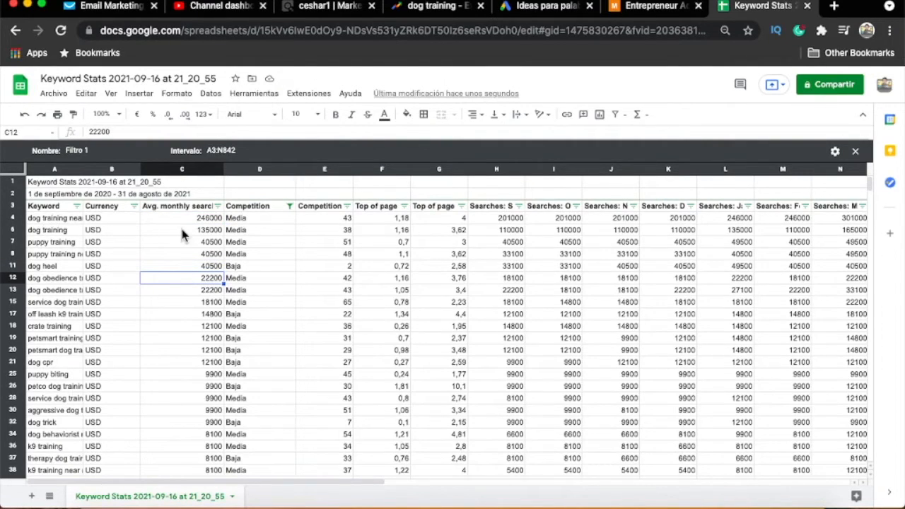
{"action": "left_click_drag", "start_coordinate": [253, 220], "coordinate": [259, 362]}
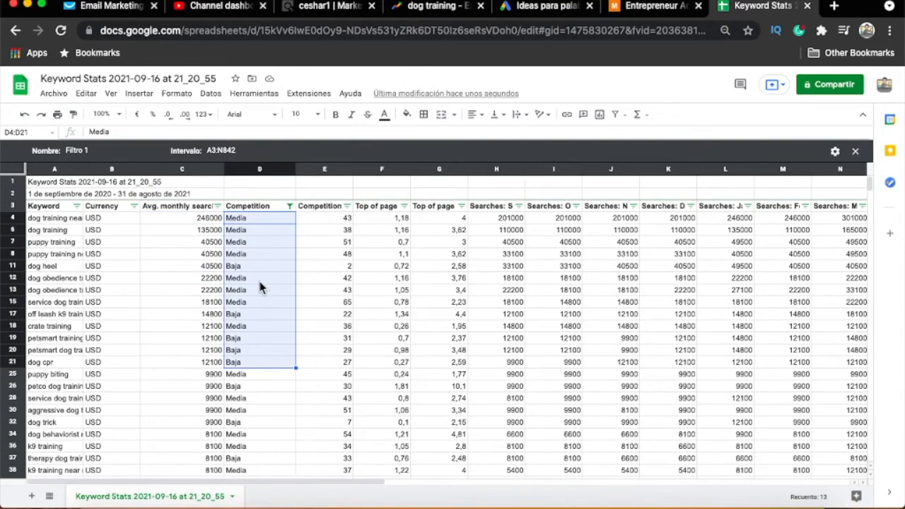
{"action": "left_click", "coordinate": [181, 280]}
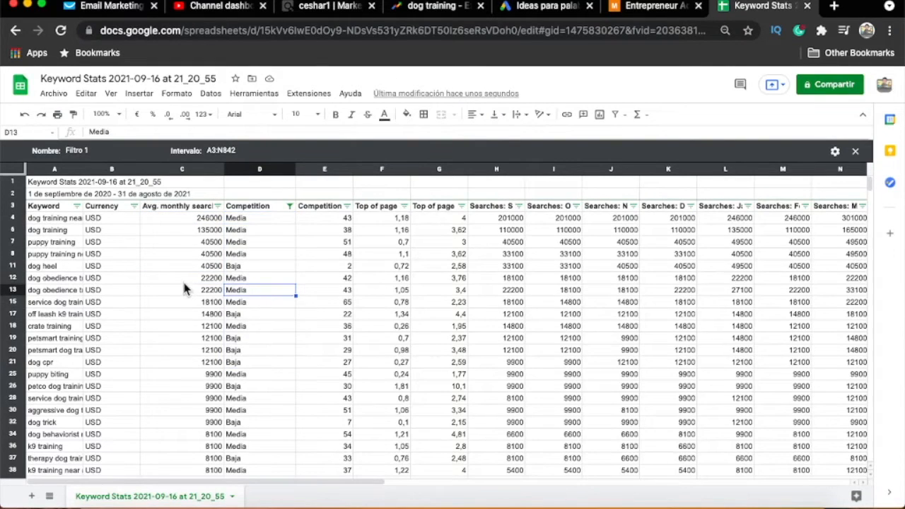
{"action": "left_click_drag", "start_coordinate": [189, 219], "coordinate": [190, 326]}
{"action": "left_click", "coordinate": [294, 304]}
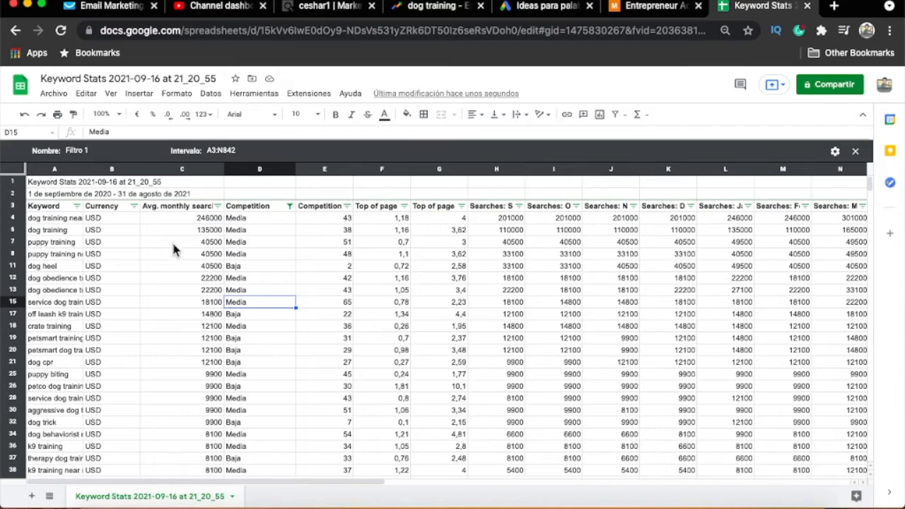
{"action": "left_click", "coordinate": [175, 256]}
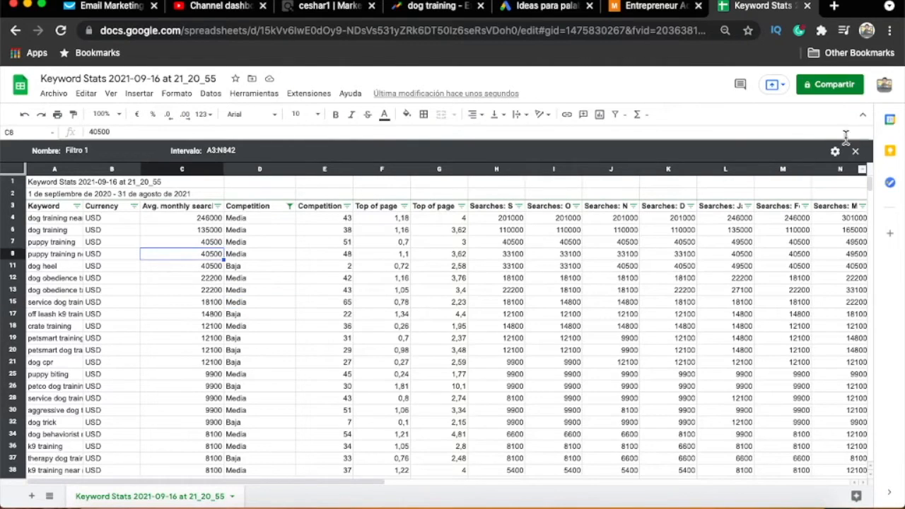
{"action": "left_click_drag", "start_coordinate": [872, 183], "coordinate": [872, 460]}
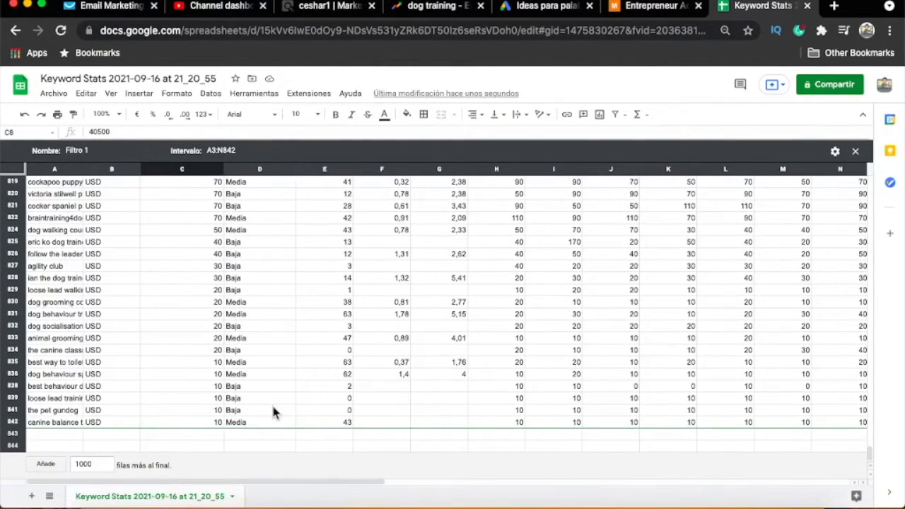
{"action": "left_click", "coordinate": [203, 436]}
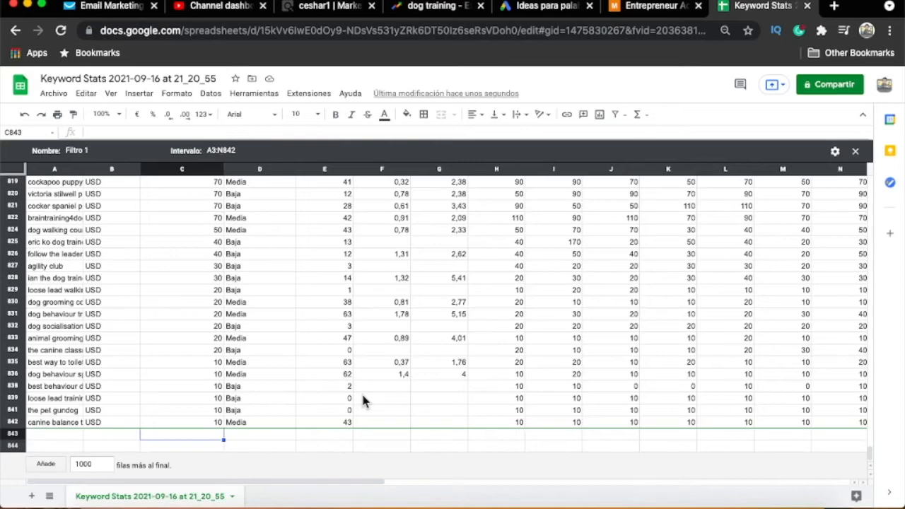
{"action": "type", "text": "=sum"}
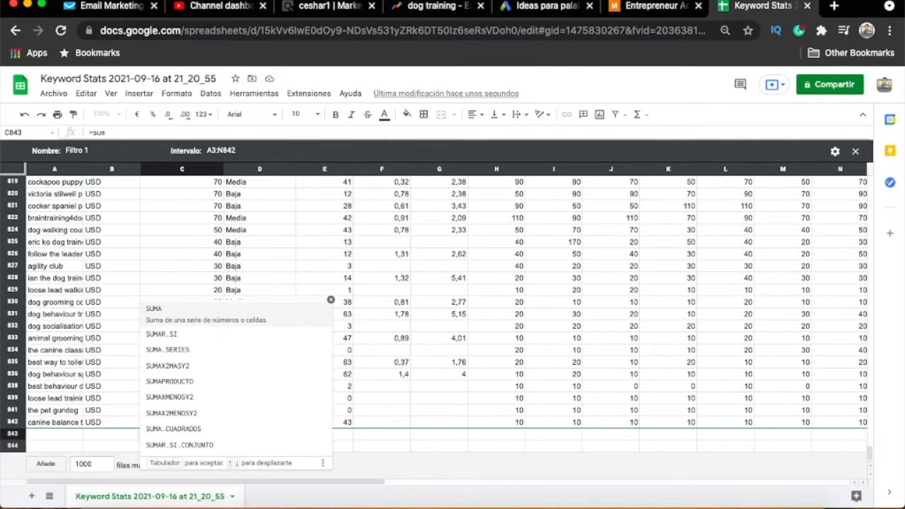
{"action": "type", "text": "("}
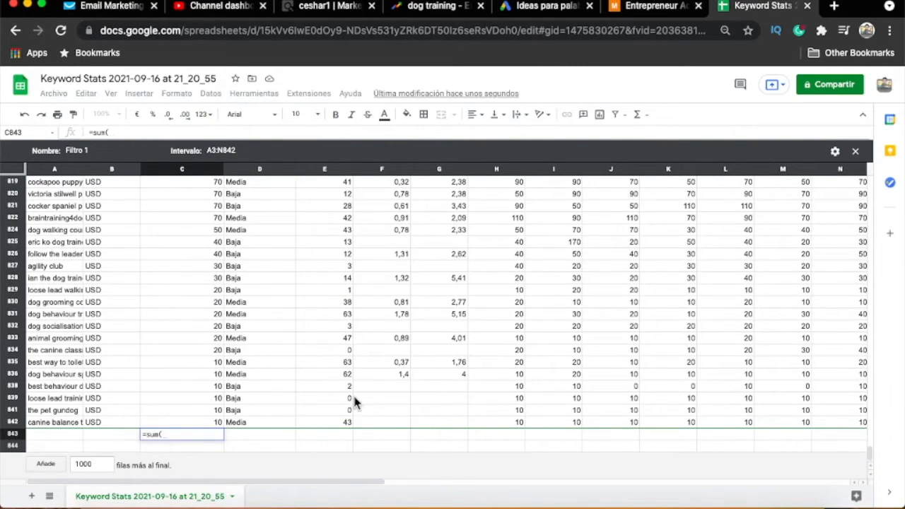
{"action": "scroll", "coordinate": [283, 227], "scroll_direction": "up", "scroll_amount": 5}
- Insert one empty column before the "Competition" column, next to the average monthly searches
{"action": "left_click", "coordinate": [264, 170]}
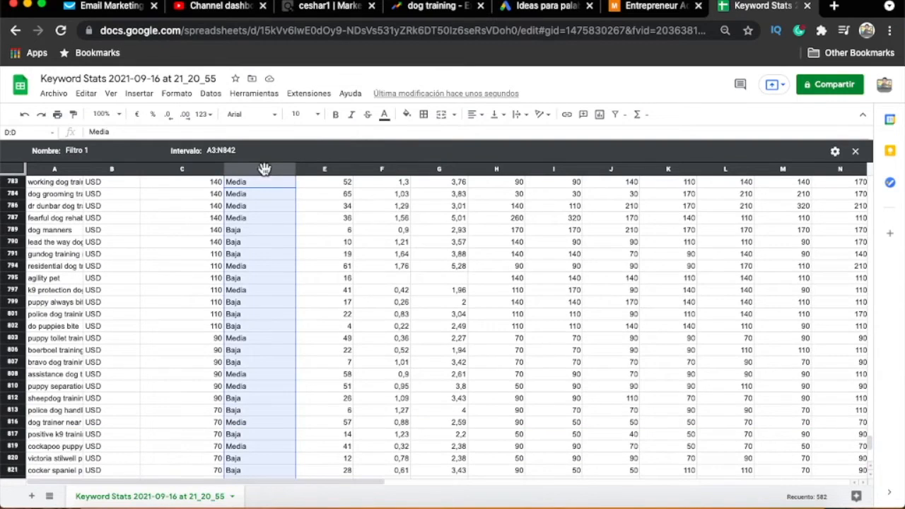
{"action": "left_click", "coordinate": [145, 95]}
{"action": "mouse_move", "coordinate": [163, 151]}
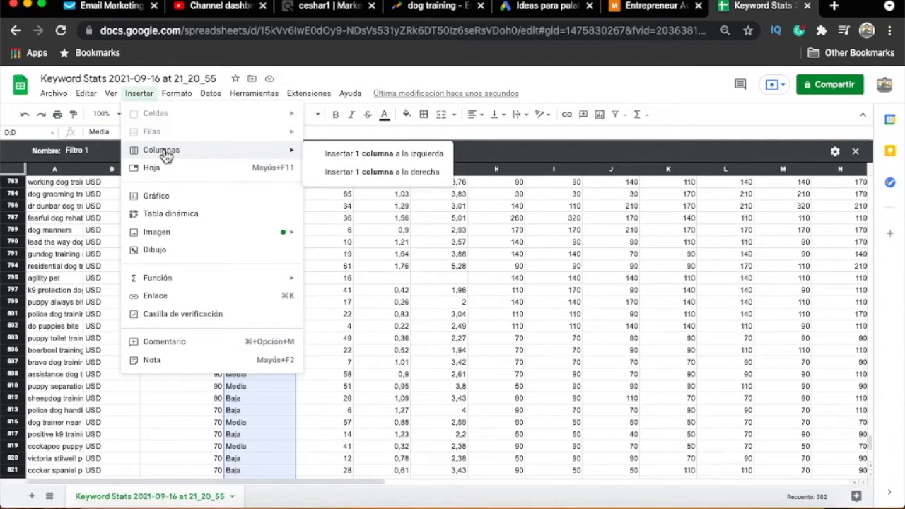
{"action": "left_click", "coordinate": [398, 156]}
{"action": "left_click", "coordinate": [261, 269]}
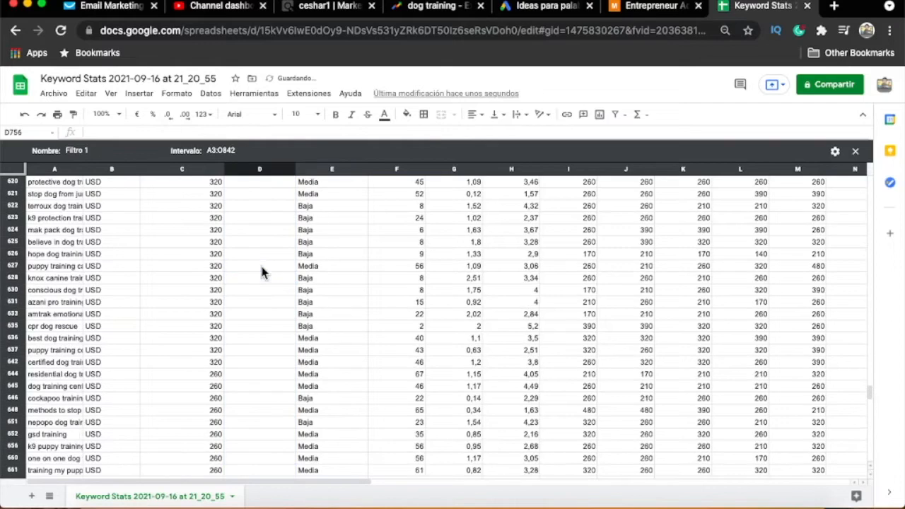
- Title the new empty column "%" in the row 3 headings
{"action": "left_click_drag", "start_coordinate": [870, 397], "coordinate": [870, 155]}
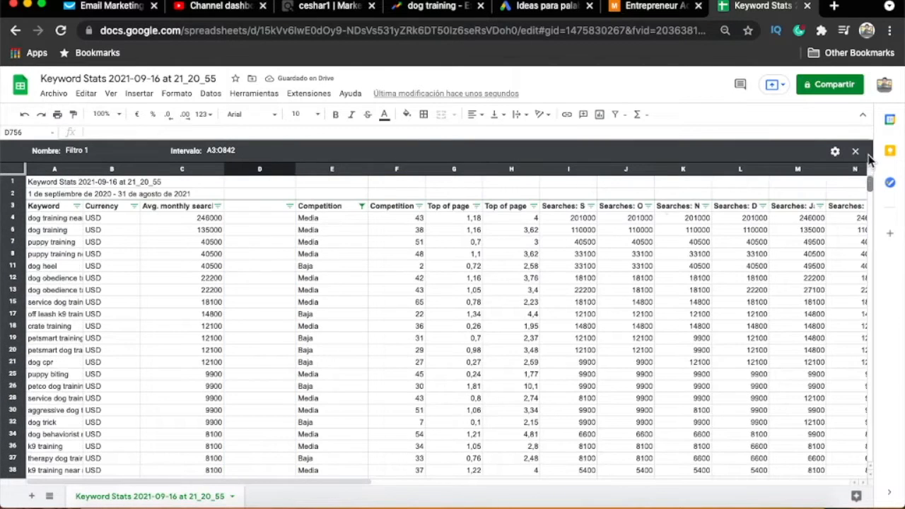
{"action": "left_click", "coordinate": [258, 206]}
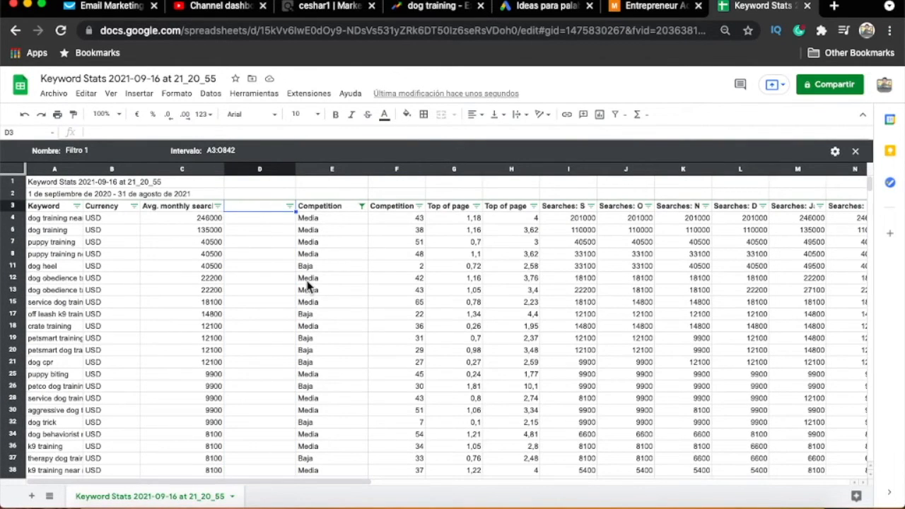
{"action": "type", "text": "%"}
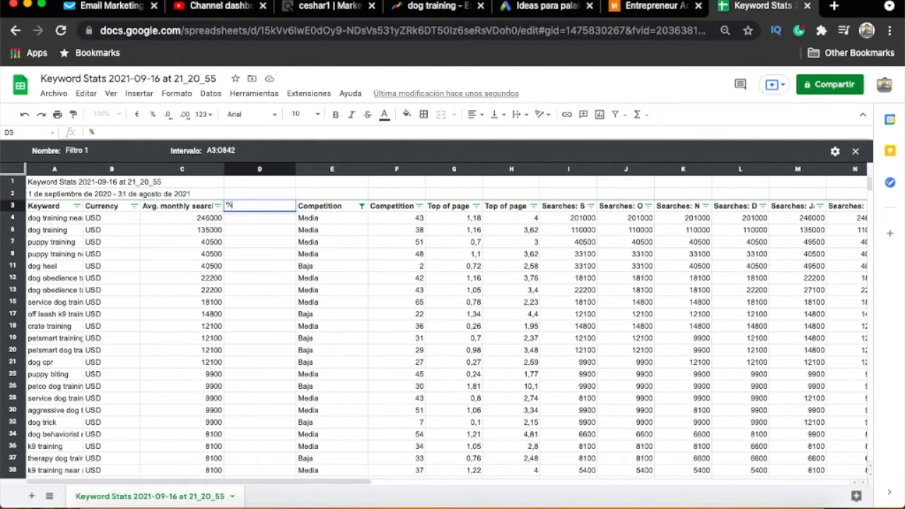
{"action": "key", "text": "Return"}
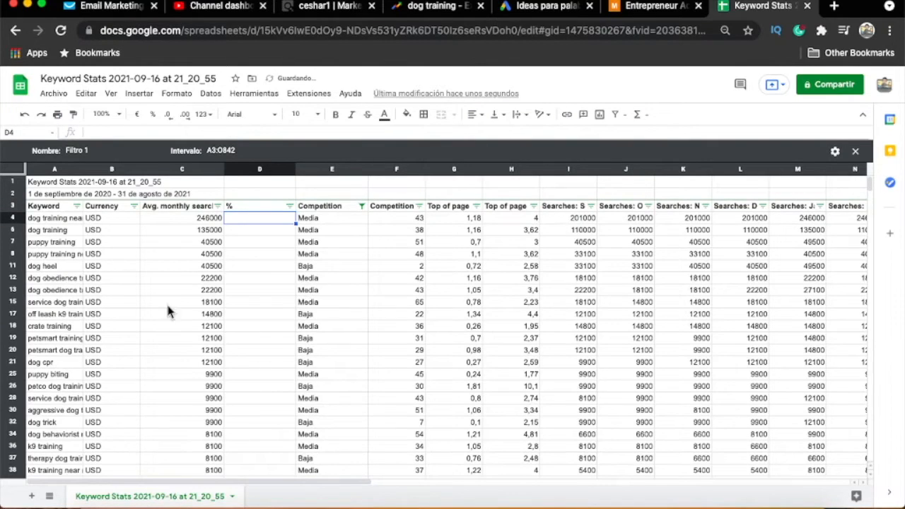
- Try to total the "Avg. monthly searches" column in C843 with a sum of C4:C842
{"action": "scroll", "coordinate": [170, 312], "scroll_direction": "down", "scroll_amount": 20}
{"action": "left_click_drag", "start_coordinate": [872, 230], "coordinate": [872, 460]}
{"action": "left_click", "coordinate": [205, 437]}
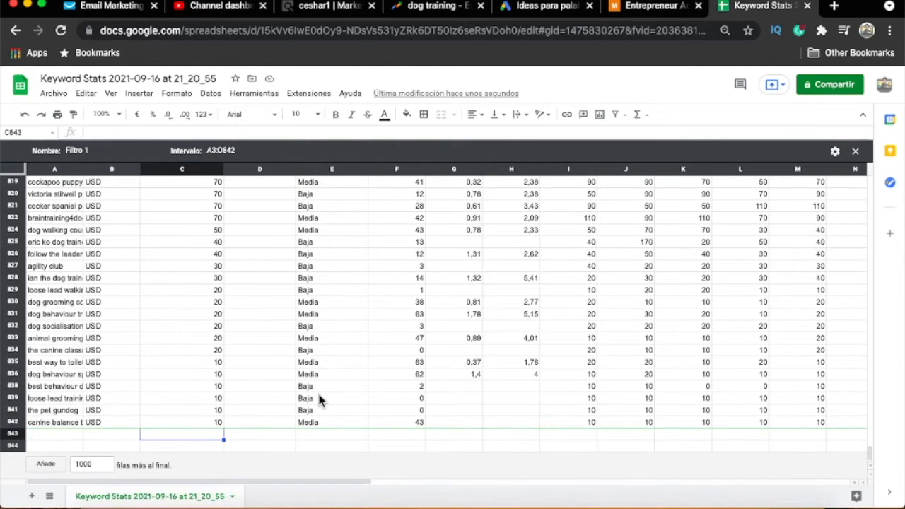
{"action": "type", "text": "=sum("}
{"action": "key", "text": "Up"}
{"action": "key", "text": "shift+Up"}
{"action": "key", "text": "shift+Up"}
{"action": "key", "text": "shift+Up"}
{"action": "key", "text": "shift+Up"}
{"action": "key", "text": "shift+Up"}
{"action": "key", "text": "shift+Up"}
{"action": "key", "text": "shift+Up"}
{"action": "key", "text": "shift+Up"}
{"action": "key", "text": "shift+Up"}
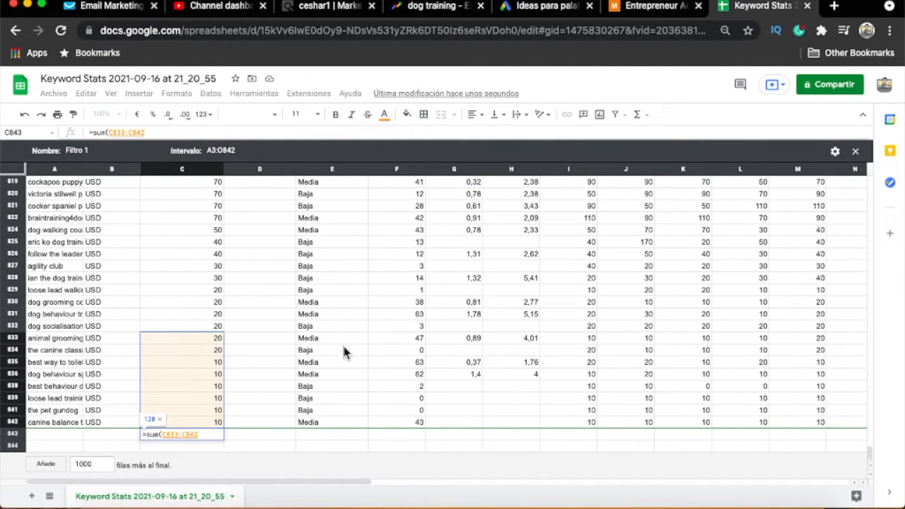
{"action": "key", "text": "shift+Up"}
{"action": "key", "text": "shift+Up"}
{"action": "key", "text": "shift+Up"}
{"action": "key", "text": "shift+Up"}
{"action": "key", "text": "shift+Up"}
{"action": "key", "text": "shift+Up"}
{"action": "key", "text": "shift+Up"}
{"action": "key", "text": "shift+Up"}
{"action": "key", "text": "shift+Up"}
{"action": "key", "text": "shift+Up"}
{"action": "key", "text": "shift+Up"}
{"action": "key", "text": "shift+Up"}
{"action": "key", "text": "shift+Up"}
{"action": "key", "text": "shift+Up"}
{"action": "key", "text": "shift+Up"}
{"action": "key", "text": "shift+Up"}
{"action": "key", "text": "shift+Up"}
{"action": "key", "text": "shift+Up"}
{"action": "key", "text": "shift+Up"}
{"action": "key", "text": "shift+Up"}
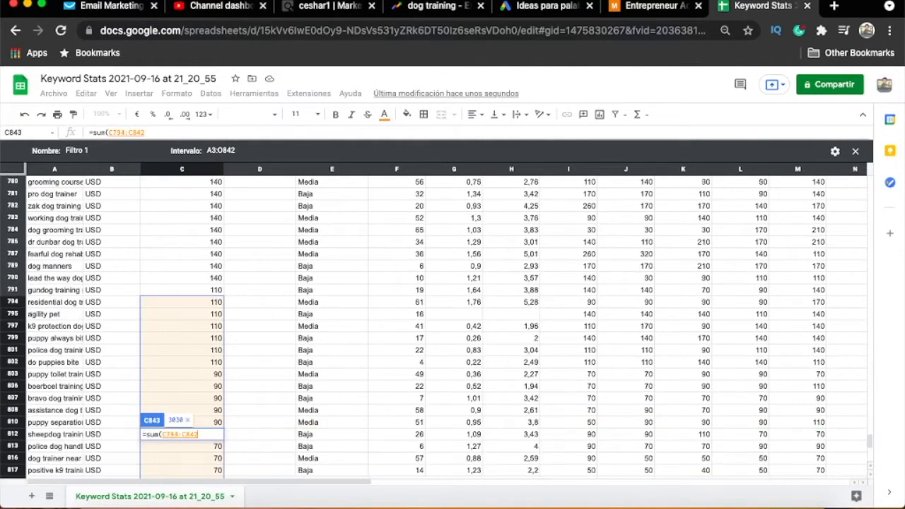
{"action": "key", "text": "shift+Up"}
{"action": "key", "text": "shift+Up"}
{"action": "key", "text": "shift+Up"}
{"action": "key", "text": "shift+Up"}
{"action": "key", "text": "shift+Up"}
{"action": "key", "text": "shift+Up"}
{"action": "key", "text": "shift+Up"}
{"action": "key", "text": "shift+Up"}
{"action": "key", "text": "shift+Up"}
{"action": "key", "text": "shift+Up"}
{"action": "key", "text": "shift+Up"}
{"action": "key", "text": "shift+Up"}
{"action": "key", "text": "shift+Up"}
{"action": "key", "text": "shift+Up"}
{"action": "key", "text": "shift+Up"}
{"action": "key", "text": "shift+Up"}
{"action": "key", "text": "shift+Up"}
{"action": "key", "text": "shift+Up"}
{"action": "key", "text": "shift+Up"}
{"action": "key", "text": "shift+Up"}
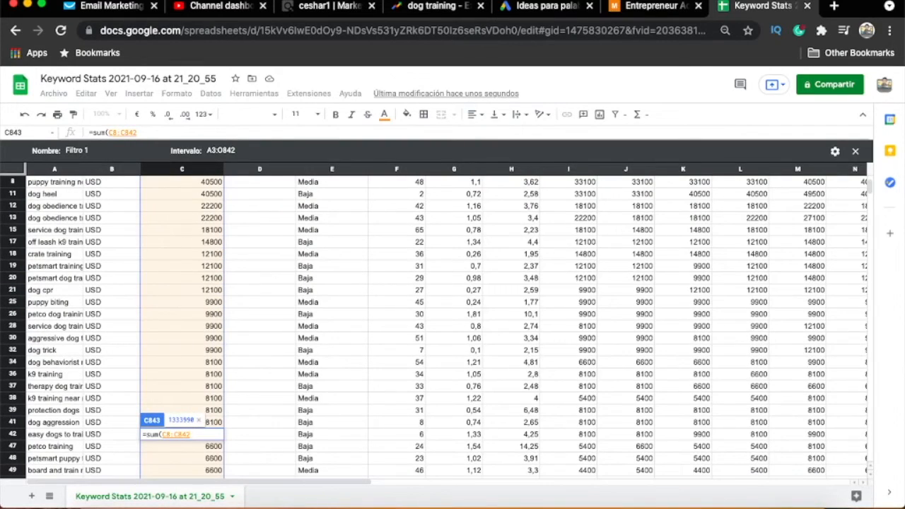
{"action": "scroll", "coordinate": [226, 317], "scroll_direction": "up", "scroll_amount": 2}
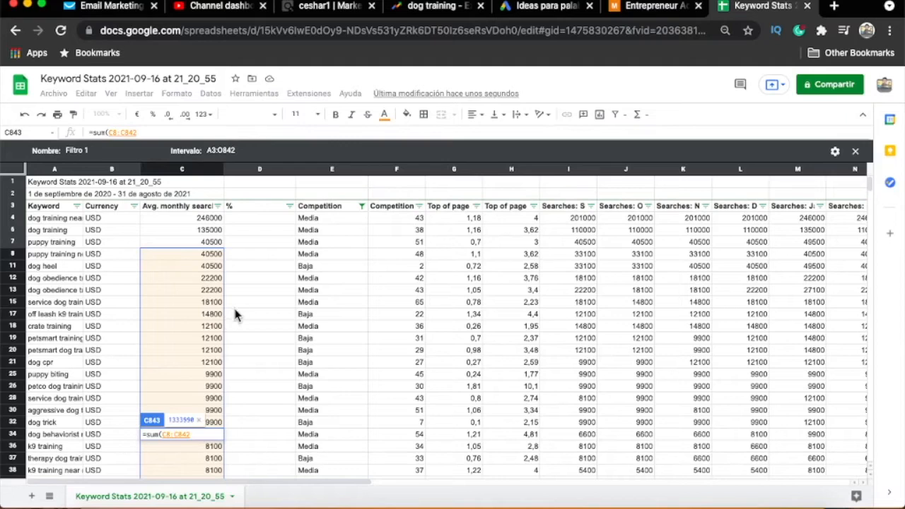
{"action": "key", "text": "shift+Up"}
{"action": "key", "text": "shift+Up"}
{"action": "key", "text": "shift+Up"}
{"action": "type", "text": ")"}
{"action": "key", "text": "Return"}
- Try to correct the C4:C842 reference in the sum formula in C843
{"action": "left_click", "coordinate": [184, 458]}
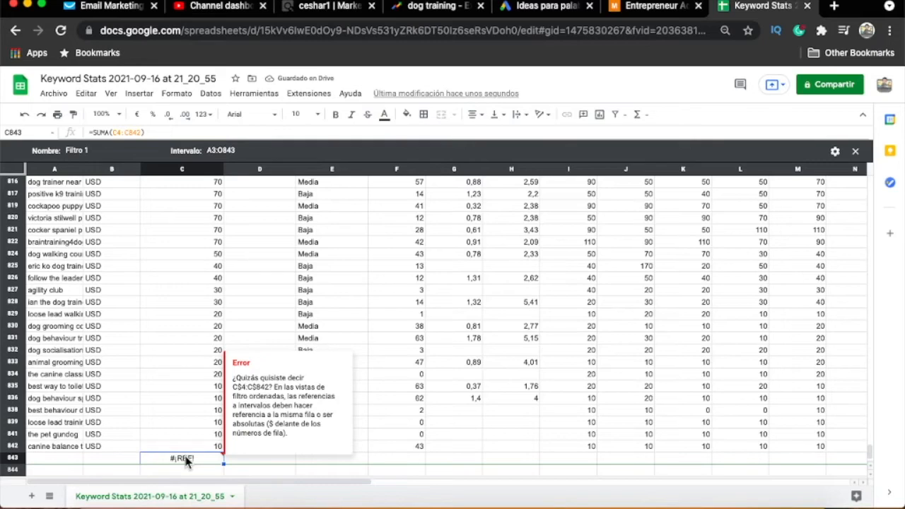
{"action": "double_click", "coordinate": [187, 461]}
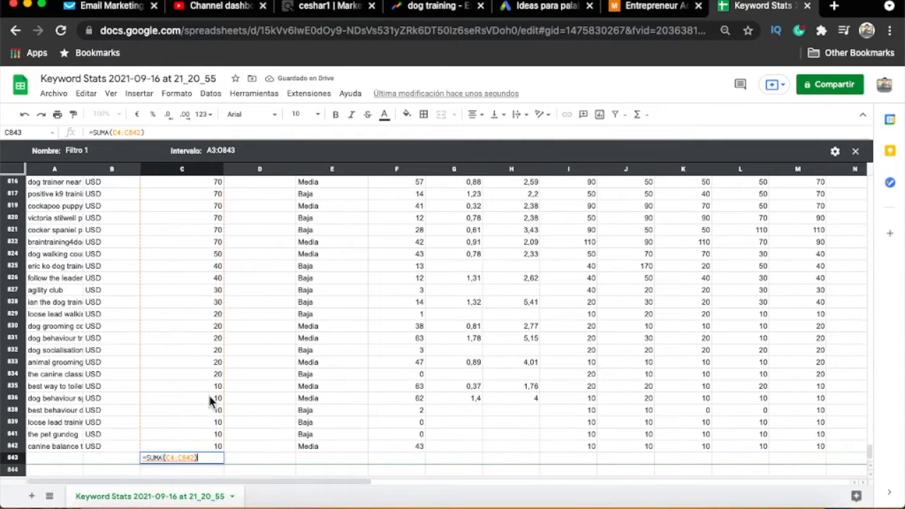
{"action": "left_click_drag", "start_coordinate": [871, 457], "coordinate": [874, 175]}
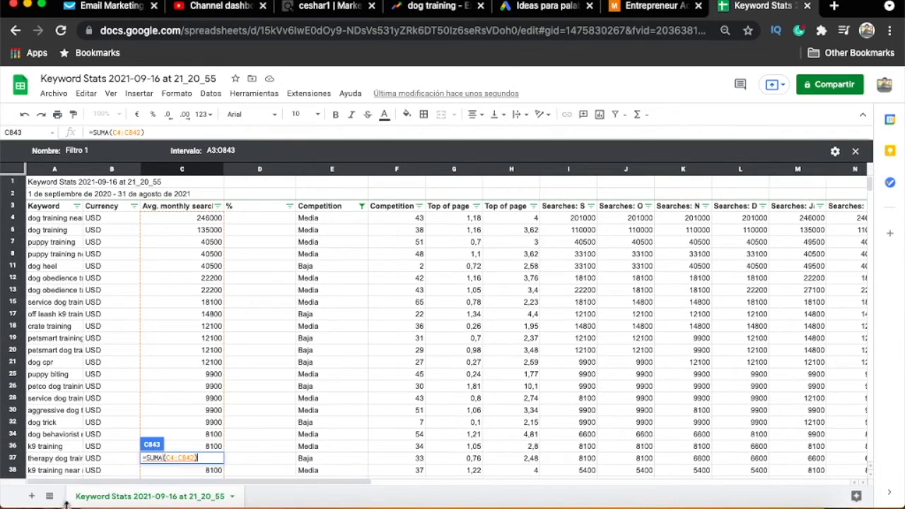
{"action": "left_click", "coordinate": [163, 458]}
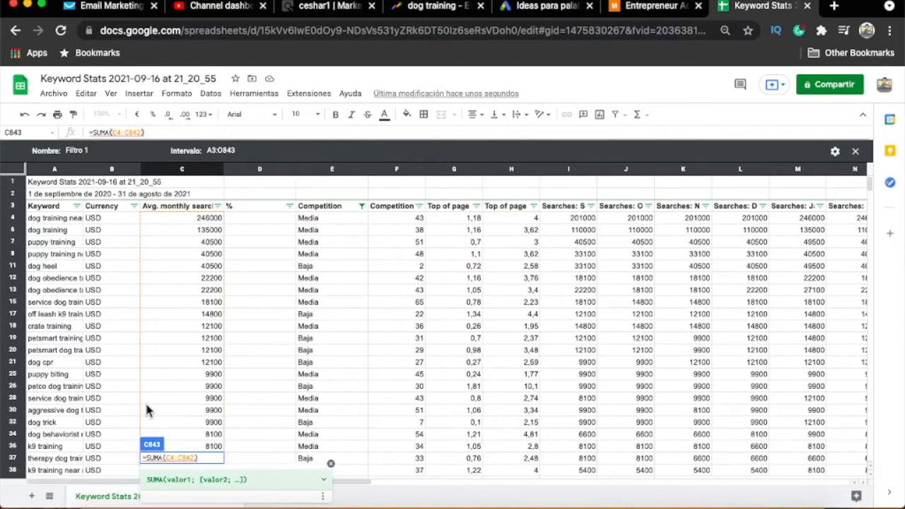
{"action": "key", "text": "BackSpace"}
{"action": "key", "text": "Tab"}
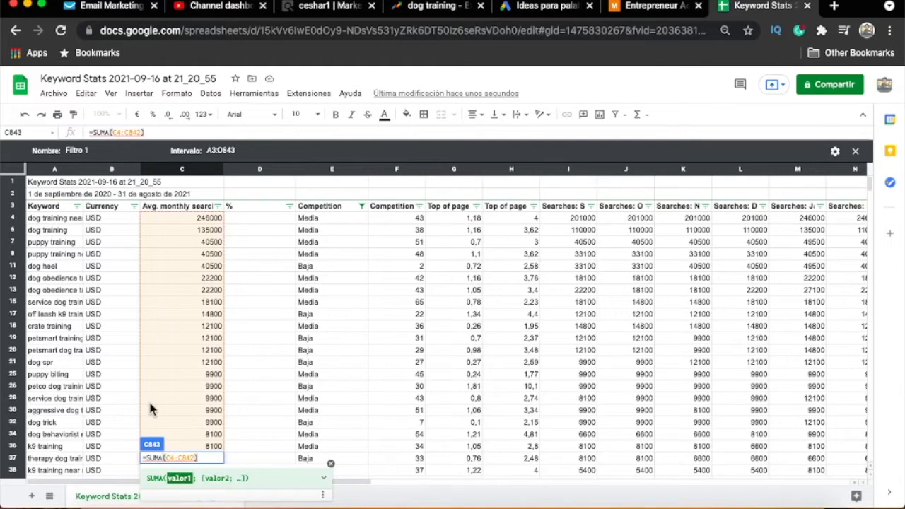
{"action": "left_click_drag", "start_coordinate": [875, 195], "coordinate": [870, 471]}
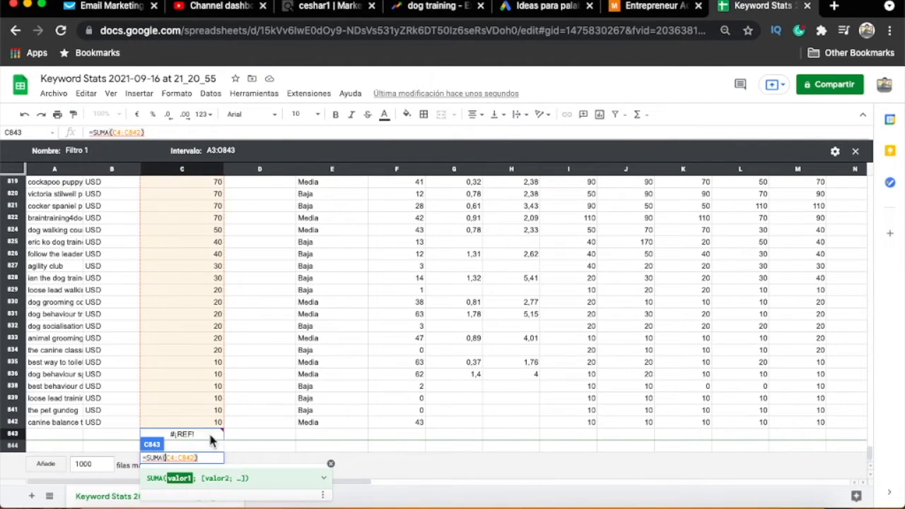
{"action": "key", "text": "Return"}
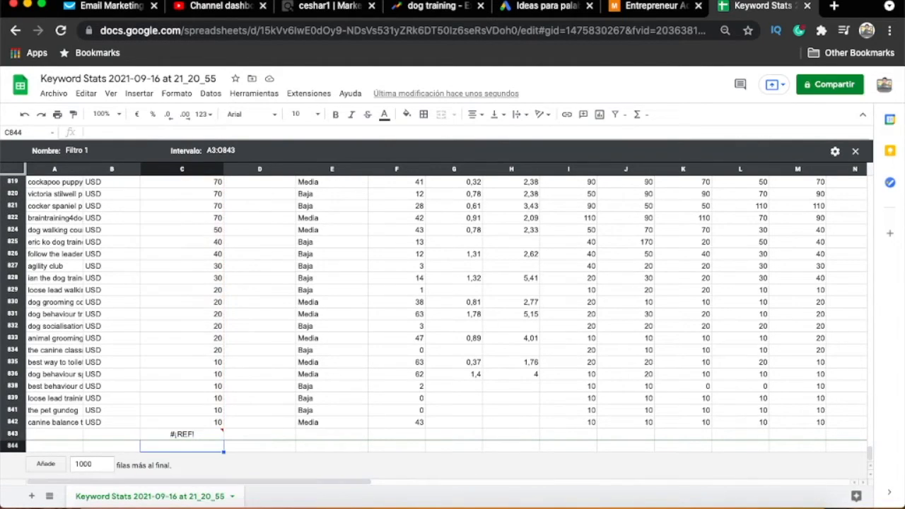
- Clear the sum formula from cell C843
{"action": "left_click", "coordinate": [196, 438]}
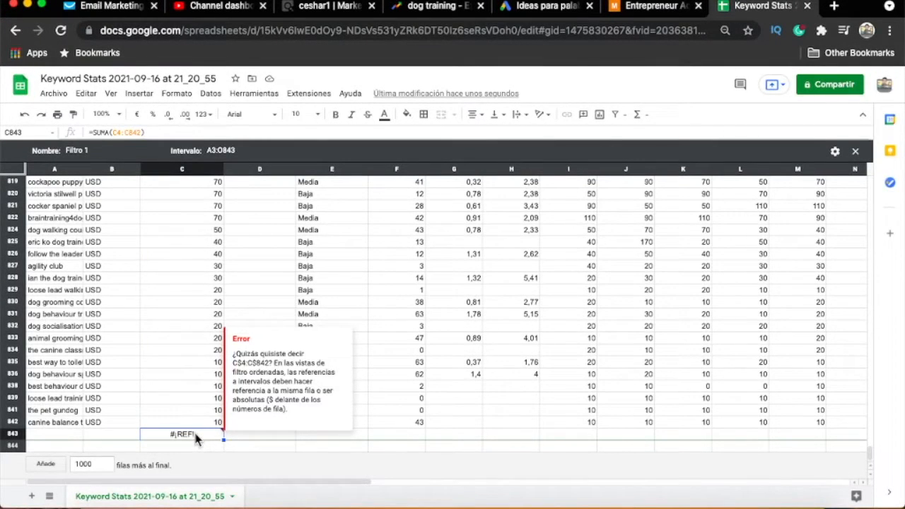
{"action": "double_click", "coordinate": [196, 437]}
{"action": "left_click", "coordinate": [159, 433]}
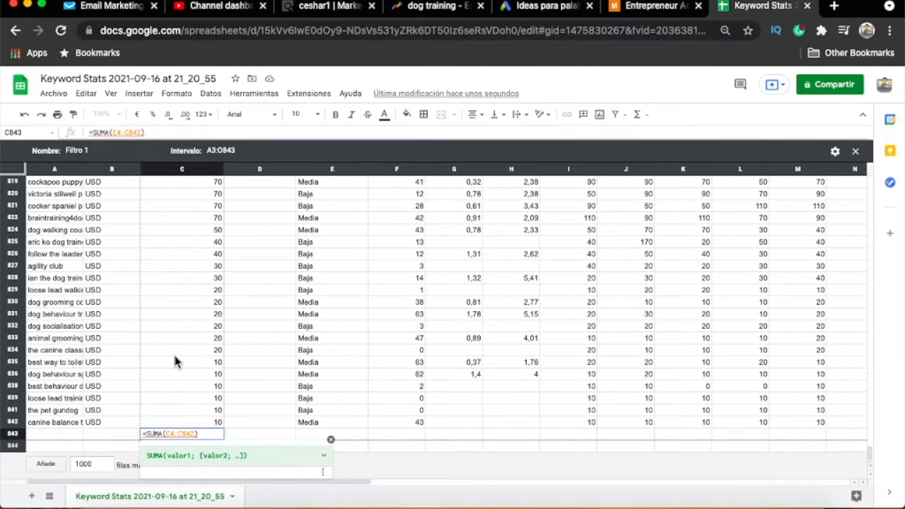
{"action": "left_click", "coordinate": [202, 434]}
{"action": "key", "text": "Escape"}
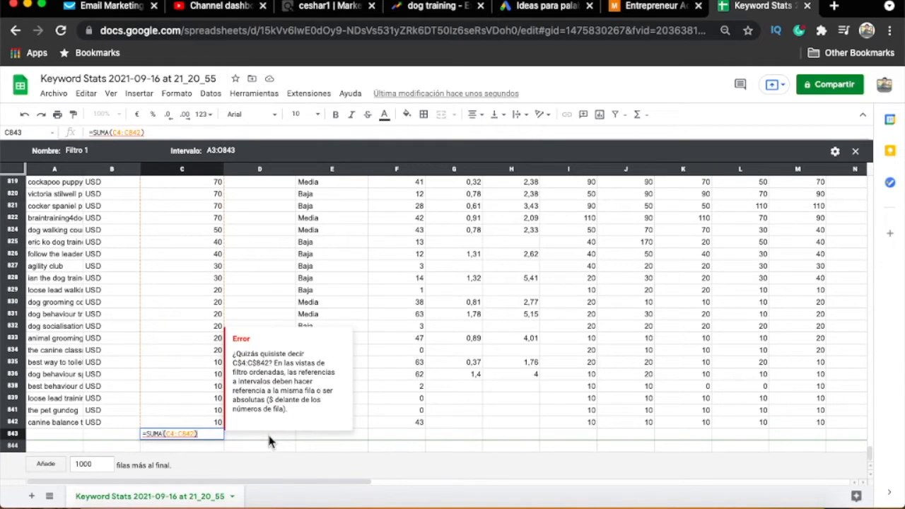
{"action": "key", "text": "Delete"}
- Enter the suggested sum of C2:C842 in cell C844
{"action": "left_click", "coordinate": [208, 446]}
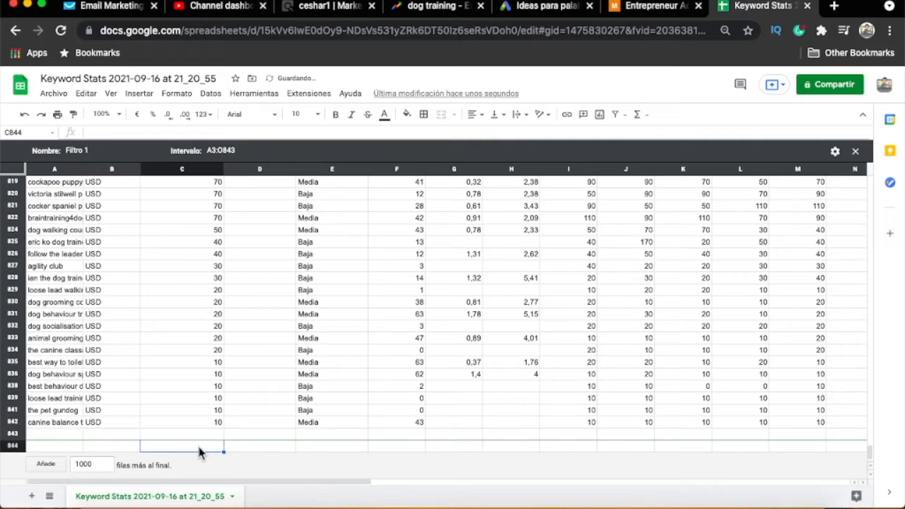
{"action": "type", "text": "=sum"}
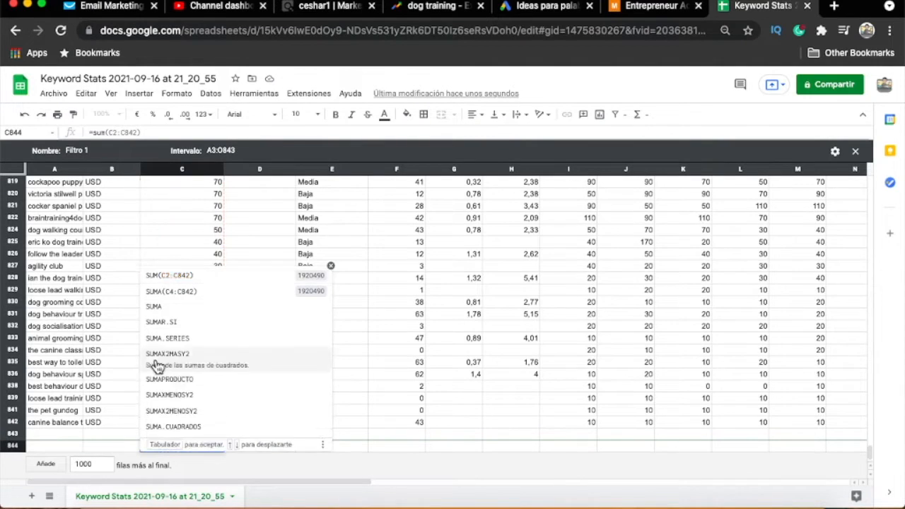
{"action": "left_click", "coordinate": [178, 282]}
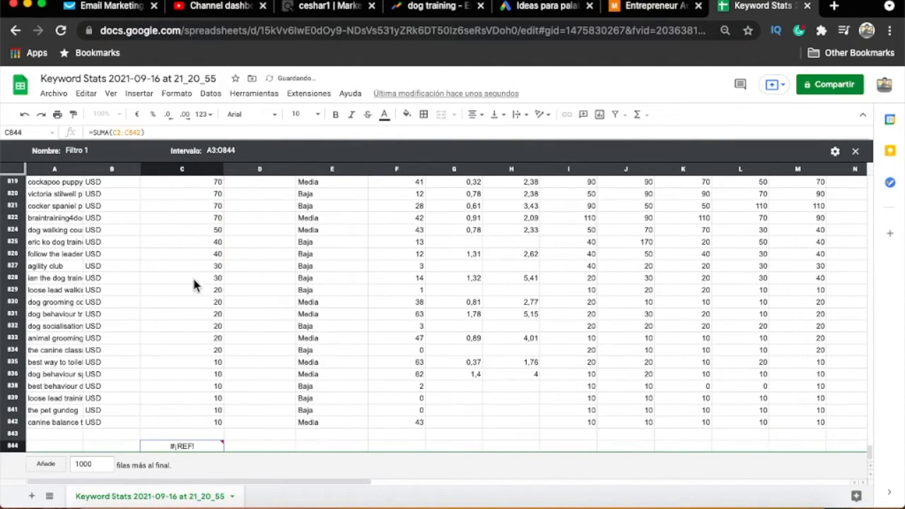
- Check the range used by the sum formula in C844 against the first search value in C4
{"action": "double_click", "coordinate": [212, 446]}
{"action": "key", "text": "Left"}
{"action": "key", "text": "Left"}
{"action": "key", "text": "Left"}
{"action": "key", "text": "Left"}
{"action": "key", "text": "Left"}
{"action": "key", "text": "Left"}
{"action": "key", "text": "Left"}
{"action": "key", "text": "Left"}
{"action": "key", "text": "Left"}
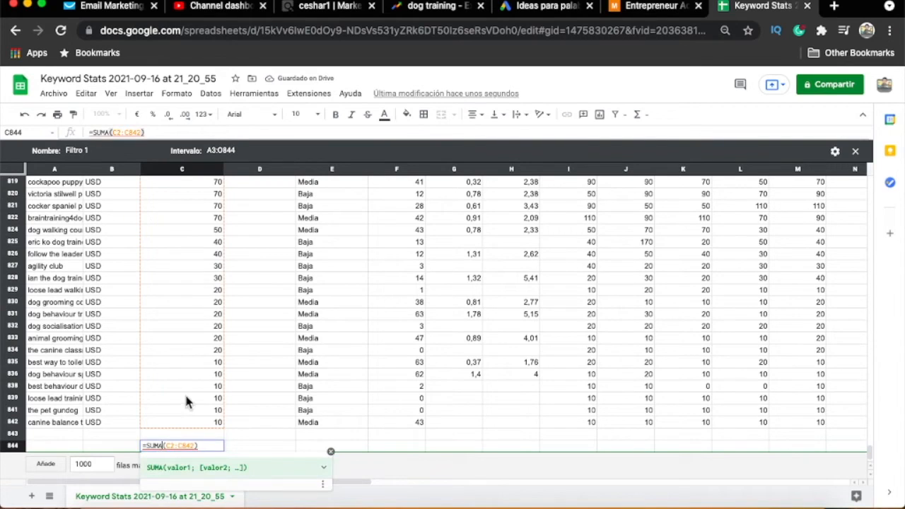
{"action": "key", "text": "Right"}
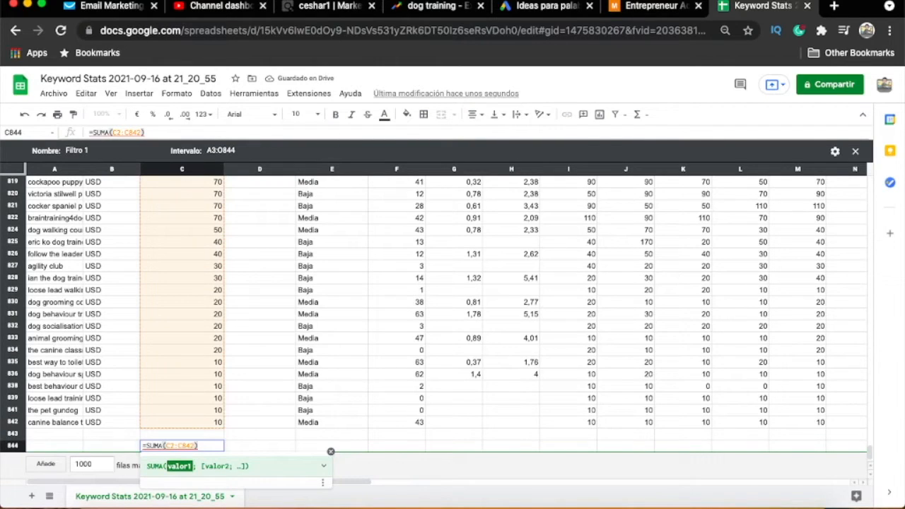
{"action": "left_click", "coordinate": [202, 398]}
{"action": "scroll", "coordinate": [194, 404], "scroll_direction": "up", "scroll_amount": 20}
{"action": "left_click_drag", "start_coordinate": [866, 406], "coordinate": [661, 215]}
{"action": "left_click", "coordinate": [198, 222]}
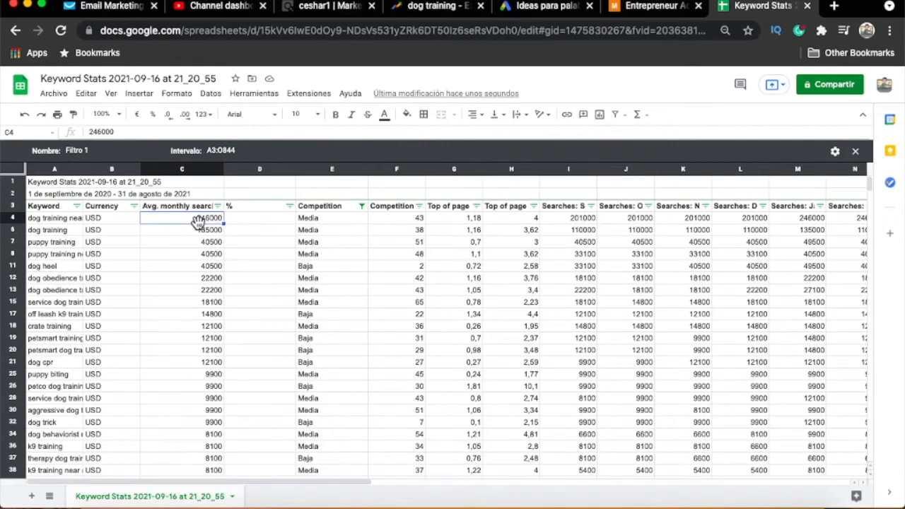
{"action": "left_click_drag", "start_coordinate": [870, 186], "coordinate": [840, 474]}
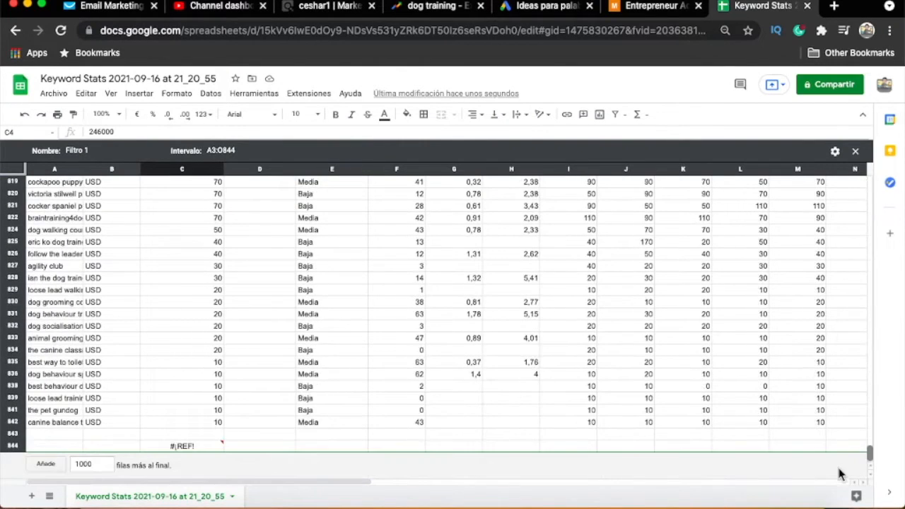
{"action": "double_click", "coordinate": [197, 445]}
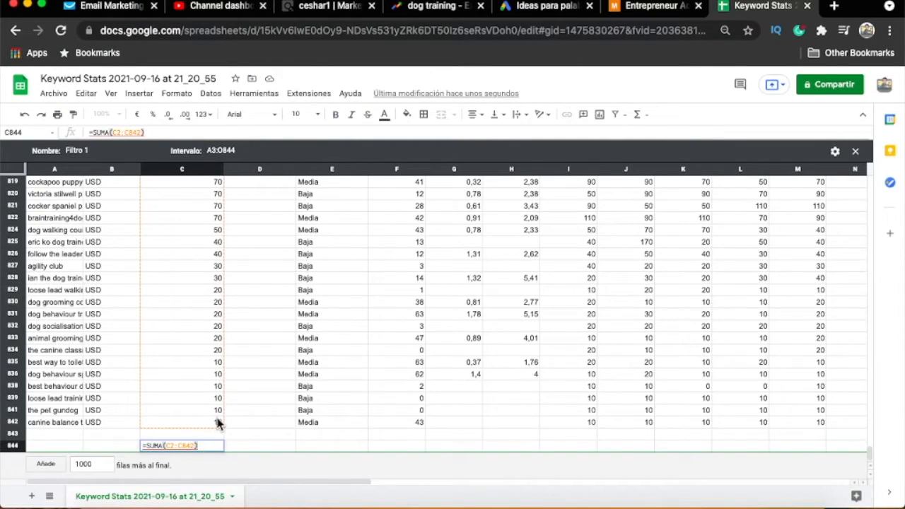
{"action": "key", "text": "BackSpace"}
{"action": "key", "text": "Escape"}
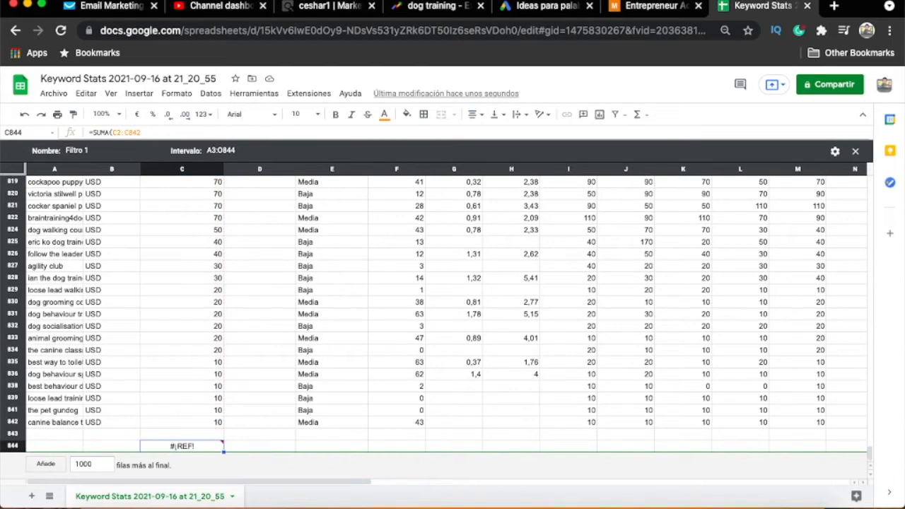
- Change the sum formula's range in cell C844 to C4:C842
{"action": "mouse_move", "coordinate": [189, 453]}
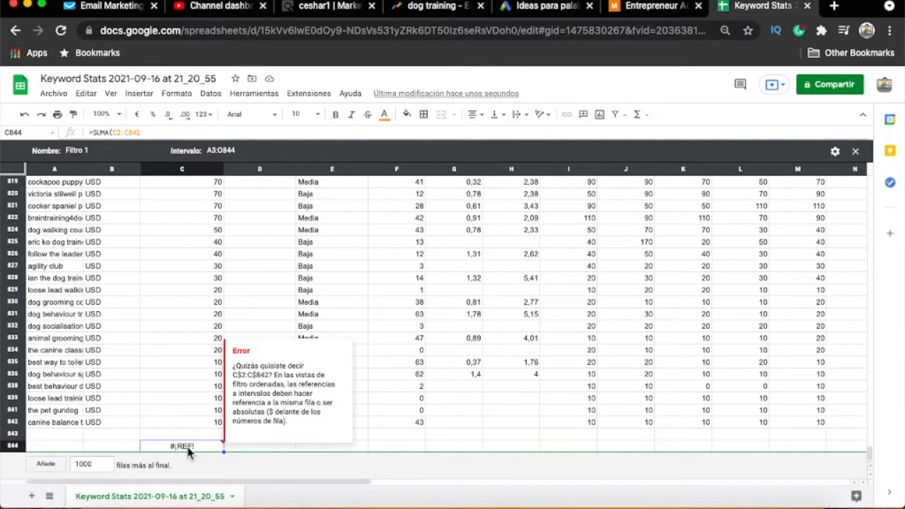
{"action": "double_click", "coordinate": [188, 449]}
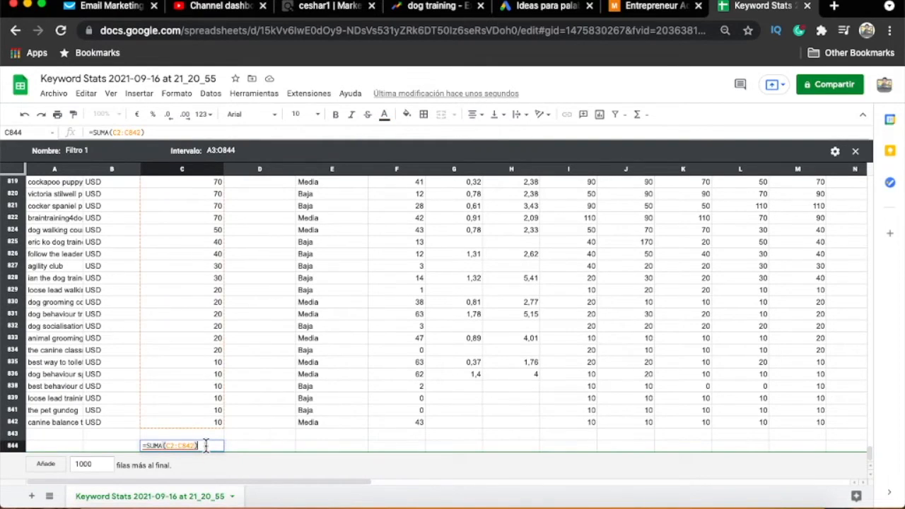
{"action": "left_click", "coordinate": [183, 446]}
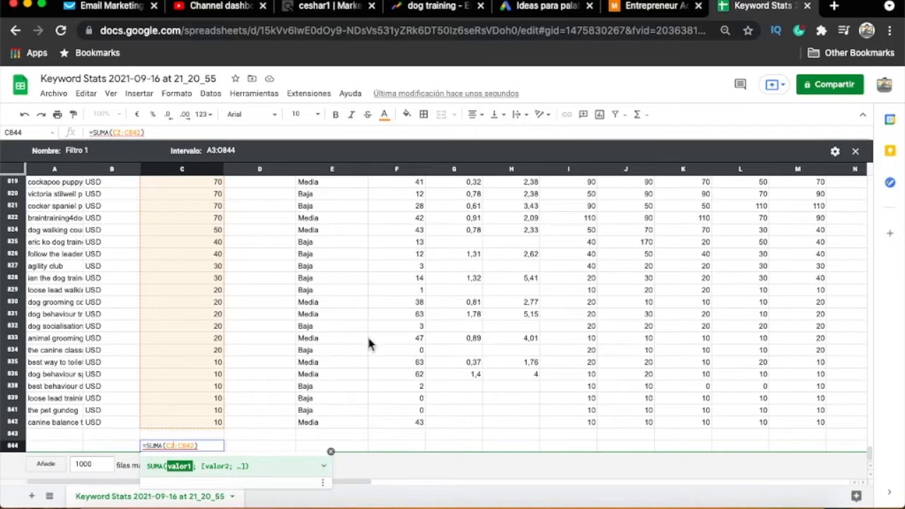
{"action": "left_click_drag", "start_coordinate": [870, 453], "coordinate": [882, 157]}
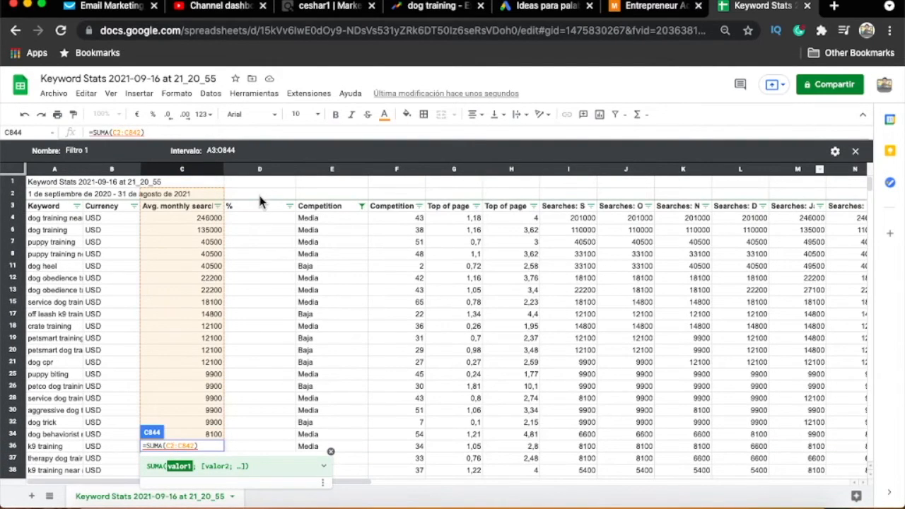
{"action": "key", "text": "super+shift+Down"}
{"action": "left_click", "coordinate": [173, 446]}
{"action": "key", "text": "BackSpace"}
{"action": "type", "text": "4"}
{"action": "key", "text": "Return"}
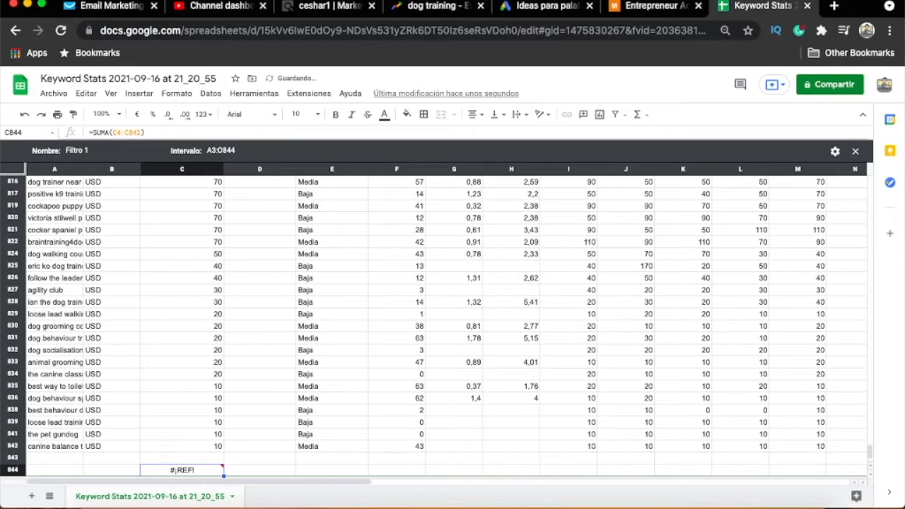
- Inspect the error on the sum formula in cell C844 and clear the formula
{"action": "key", "text": "Up"}
{"action": "key", "text": "Down"}
{"action": "key", "text": "Down"}
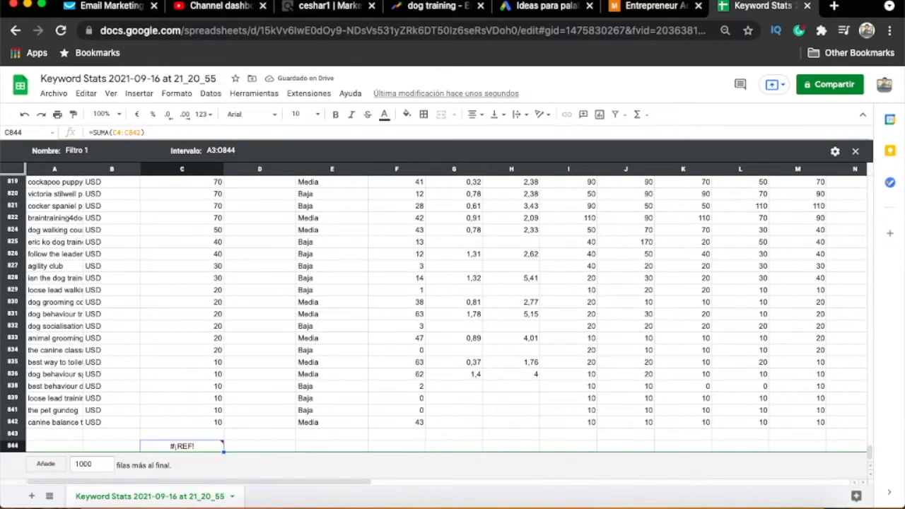
{"action": "key", "text": "Up"}
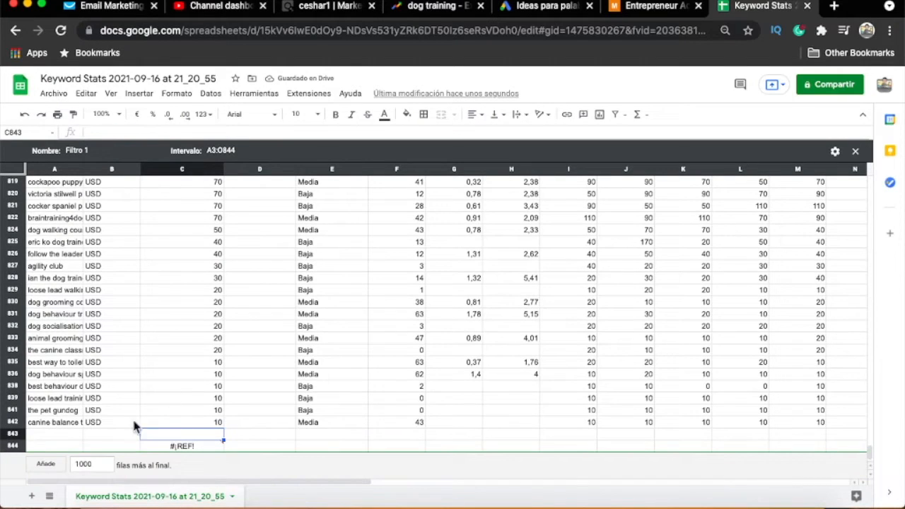
{"action": "left_click", "coordinate": [201, 444]}
{"action": "double_click", "coordinate": [201, 443]}
{"action": "key", "text": "Escape"}
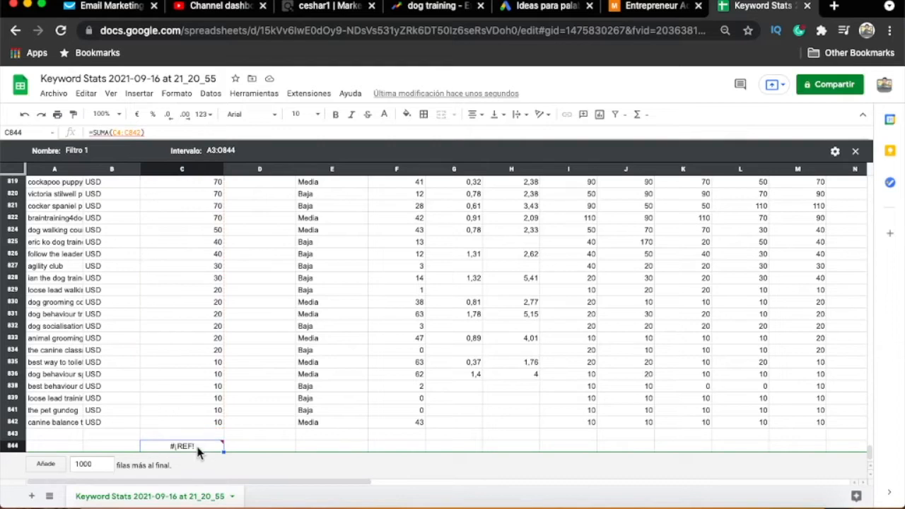
{"action": "mouse_move", "coordinate": [205, 447]}
{"action": "key", "text": "Delete"}
{"action": "key", "text": "Up"}
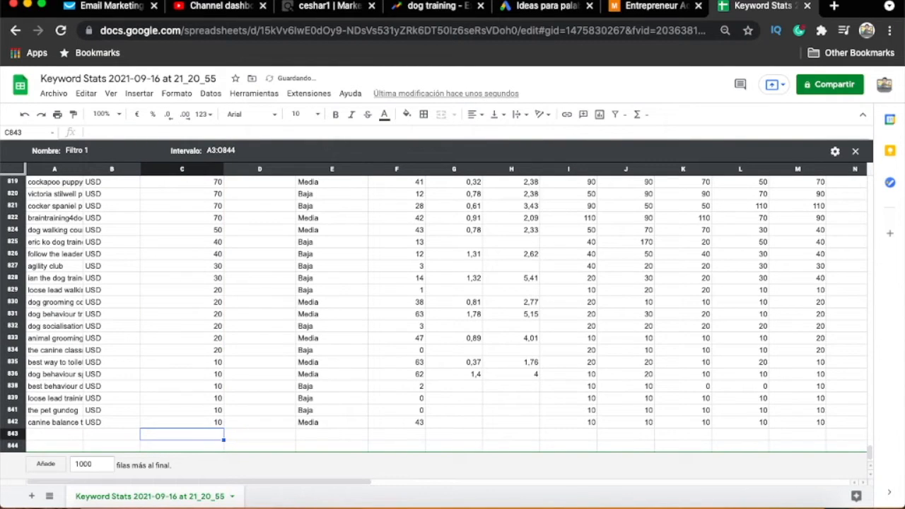
{"action": "scroll", "coordinate": [212, 445], "scroll_direction": "up", "scroll_amount": 20}
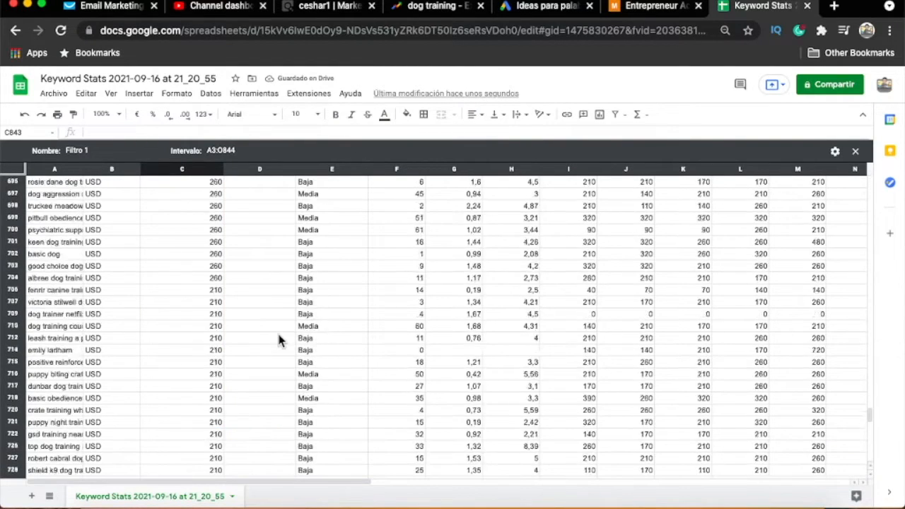
{"action": "scroll", "coordinate": [311, 326], "scroll_direction": "down", "scroll_amount": 5}
{"action": "scroll", "coordinate": [322, 348], "scroll_direction": "down", "scroll_amount": 20}
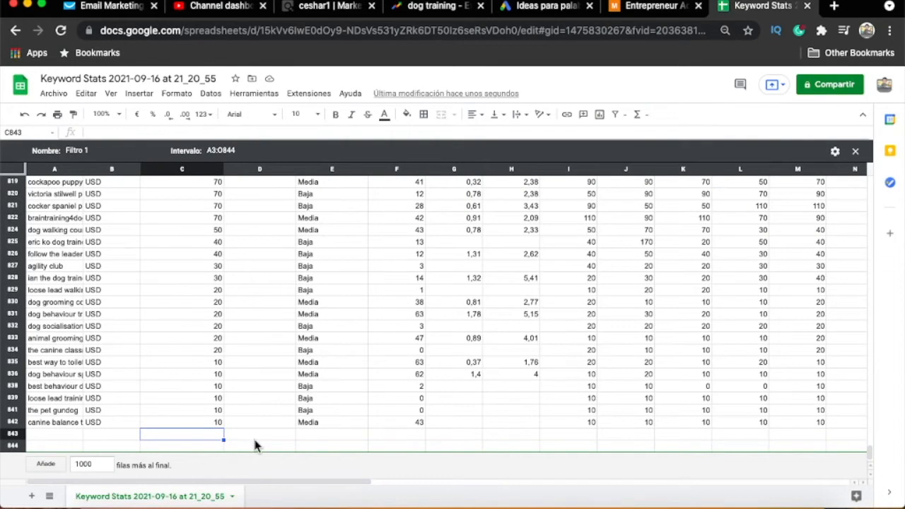
{"action": "type", "text": "=sum"}
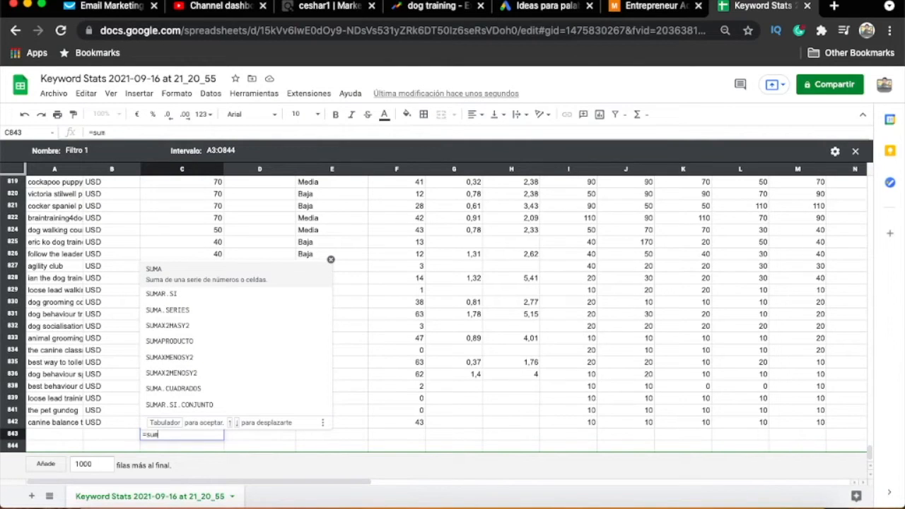
{"action": "key", "text": "BackSpace"}
{"action": "key", "text": "BackSpace"}
{"action": "key", "text": "BackSpace"}
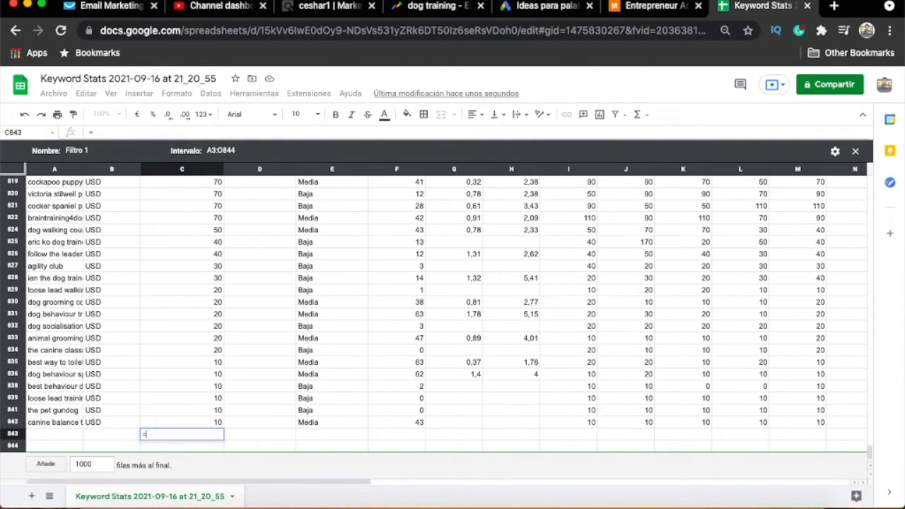
{"action": "key", "text": "BackSpace"}
- Try to sum only C836:C842 with the SUMA function in cell C843
{"action": "type", "text": "+sum"}
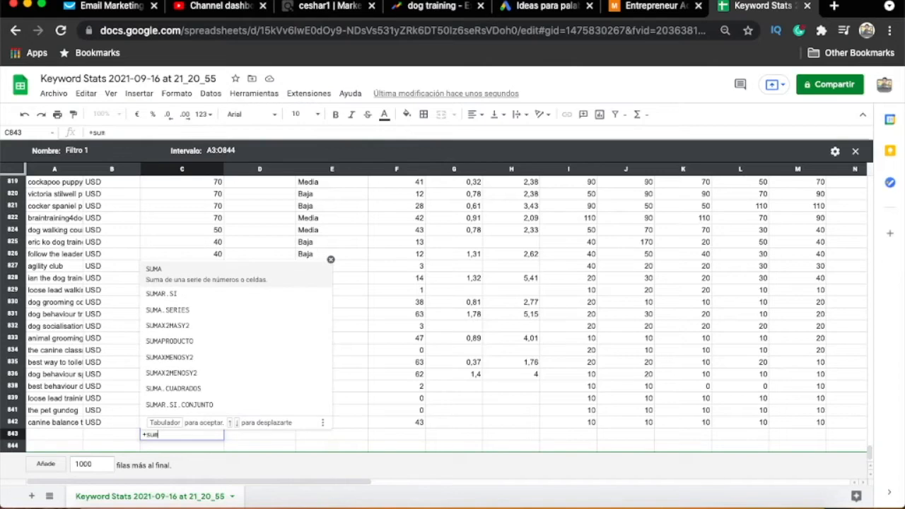
{"action": "type", "text": "a"}
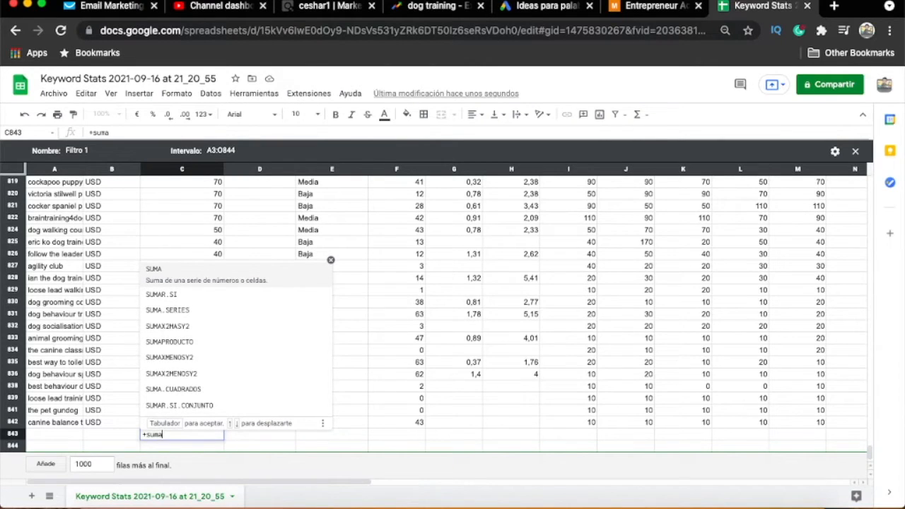
{"action": "type", "text": "("}
{"action": "key", "text": "Up"}
{"action": "key", "text": "shift+Up"}
{"action": "key", "text": "shift+Up"}
{"action": "key", "text": "shift+Up"}
{"action": "key", "text": "shift+Up"}
{"action": "key", "text": "shift+Up"}
{"action": "key", "text": "shift+Up"}
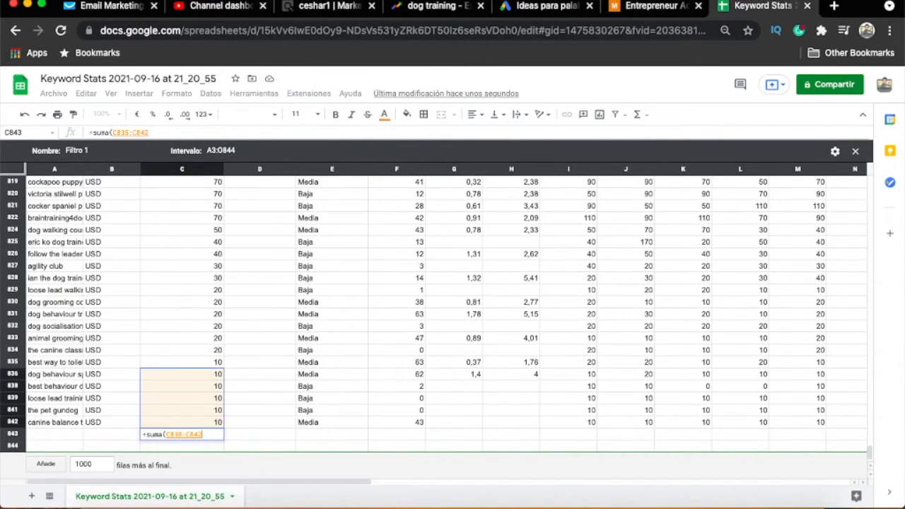
{"action": "type", "text": ")"}
{"action": "key", "text": "Return"}
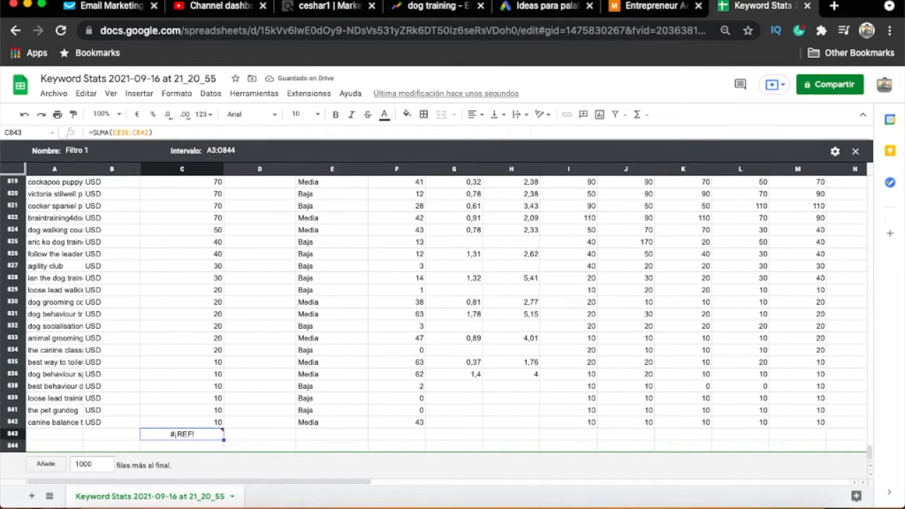
- Try adding C842 and C841 with a simple formula in cell C843, and clear the cell again
{"action": "type", "text": "="}
{"action": "key", "text": "Up"}
{"action": "type", "text": "="}
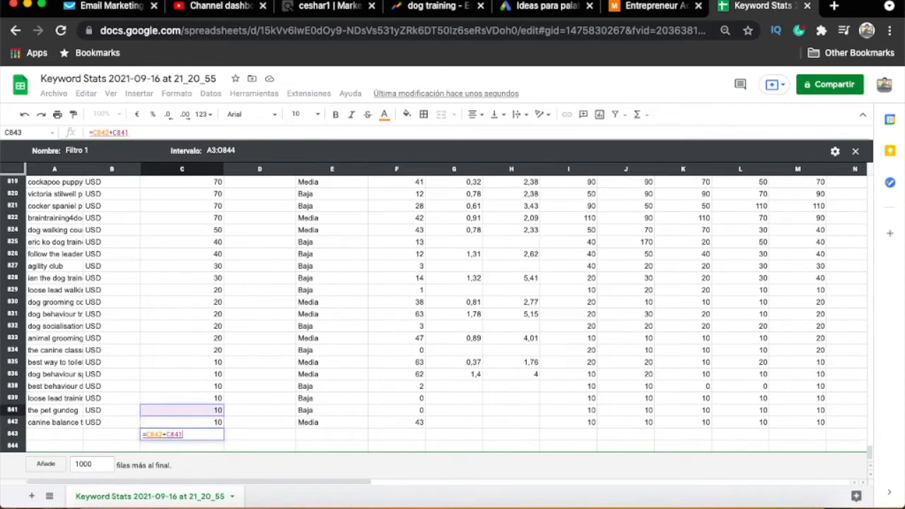
{"action": "key", "text": "Return"}
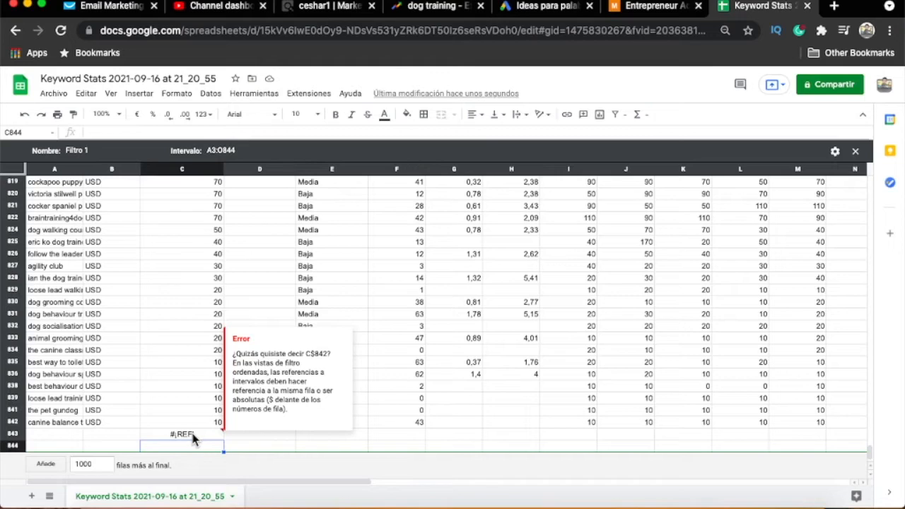
{"action": "left_click", "coordinate": [193, 435]}
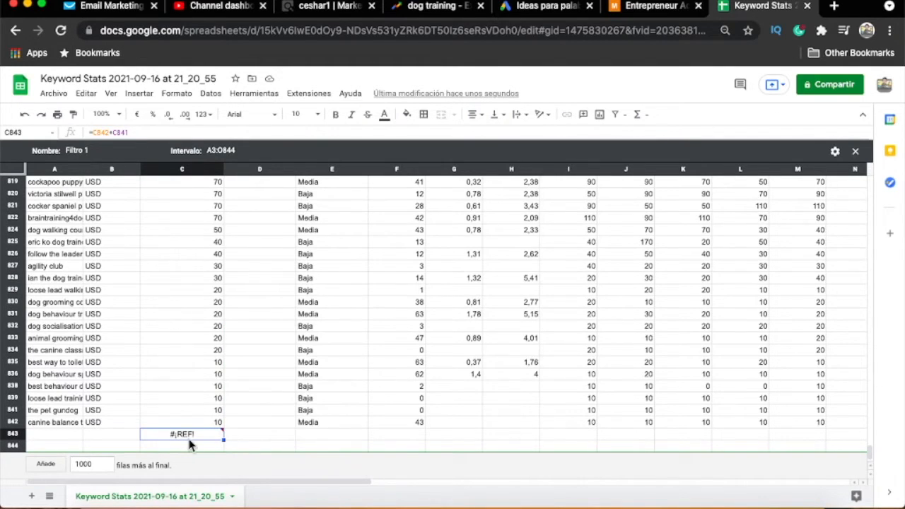
{"action": "key", "text": "Delete"}
- Turn off the Filtro 1 filter view so the sheet shows all keywords unfiltered
{"action": "left_click_drag", "start_coordinate": [870, 455], "coordinate": [870, 180]}
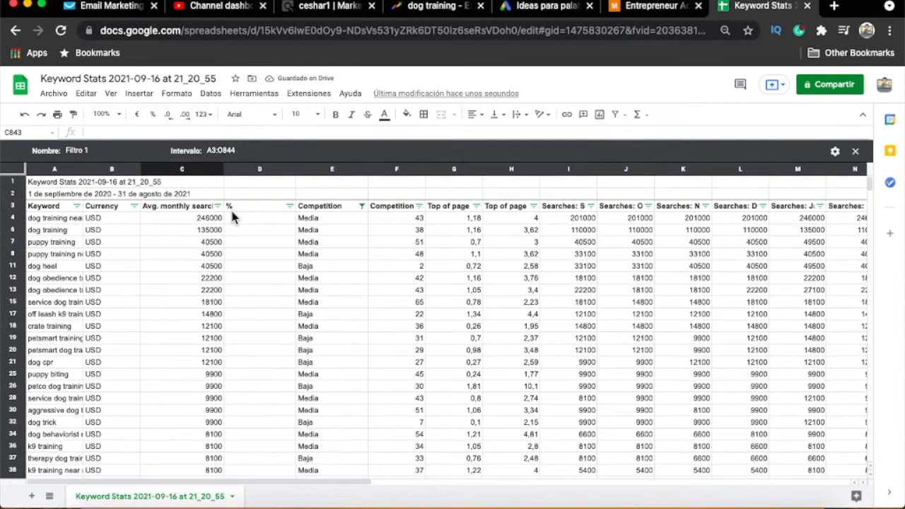
{"action": "left_click", "coordinate": [197, 208]}
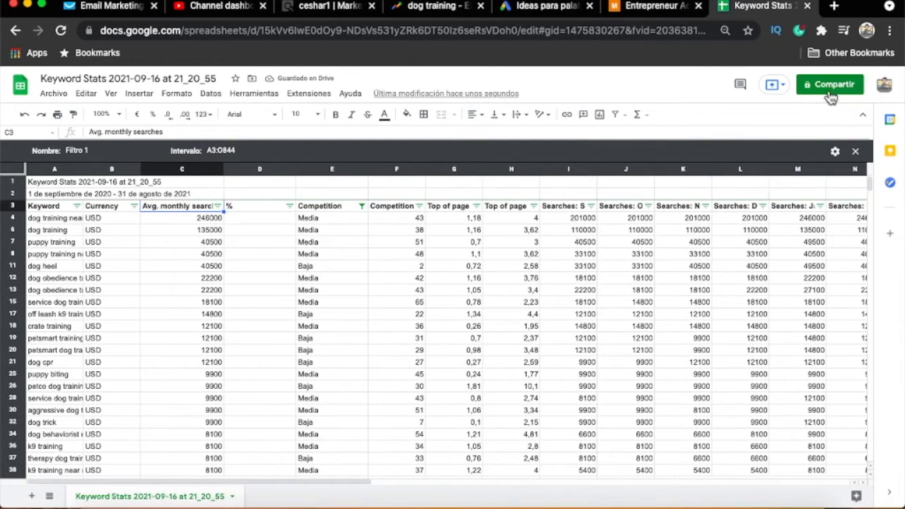
{"action": "left_click", "coordinate": [621, 115]}
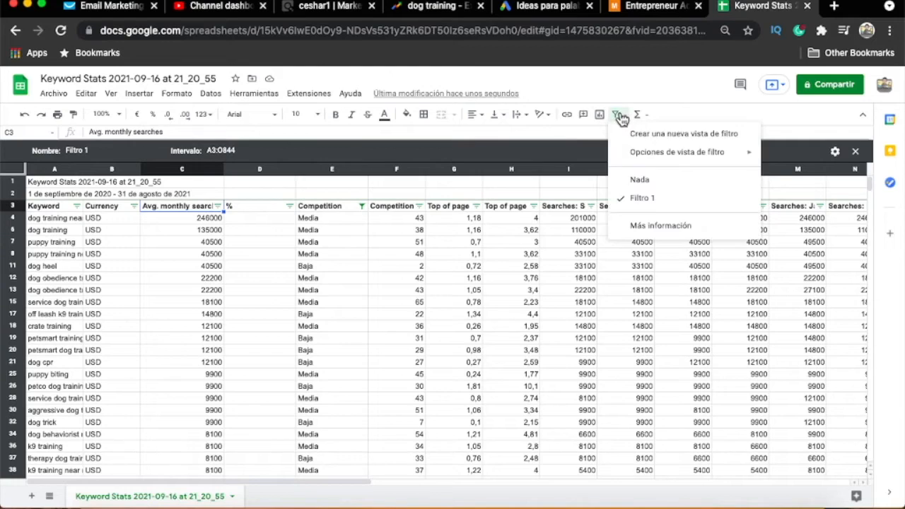
{"action": "left_click", "coordinate": [651, 201]}
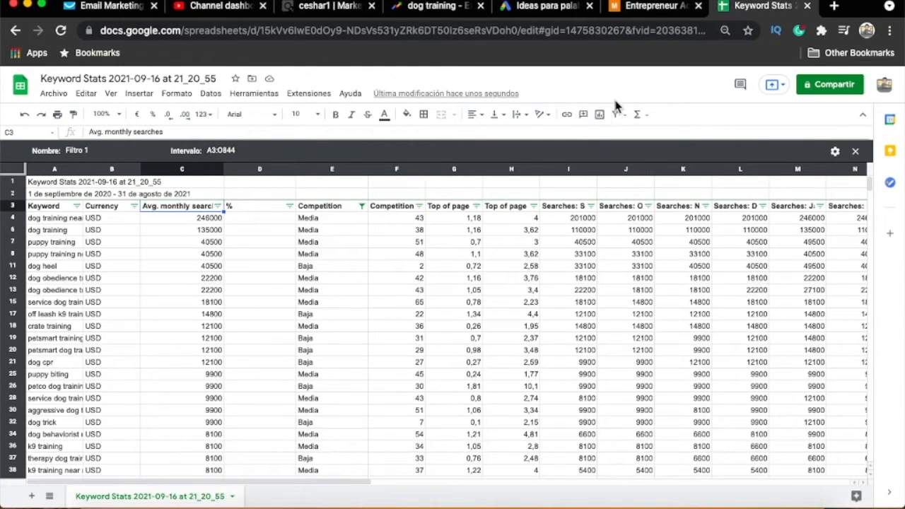
{"action": "left_click", "coordinate": [619, 114]}
{"action": "left_click", "coordinate": [640, 179]}
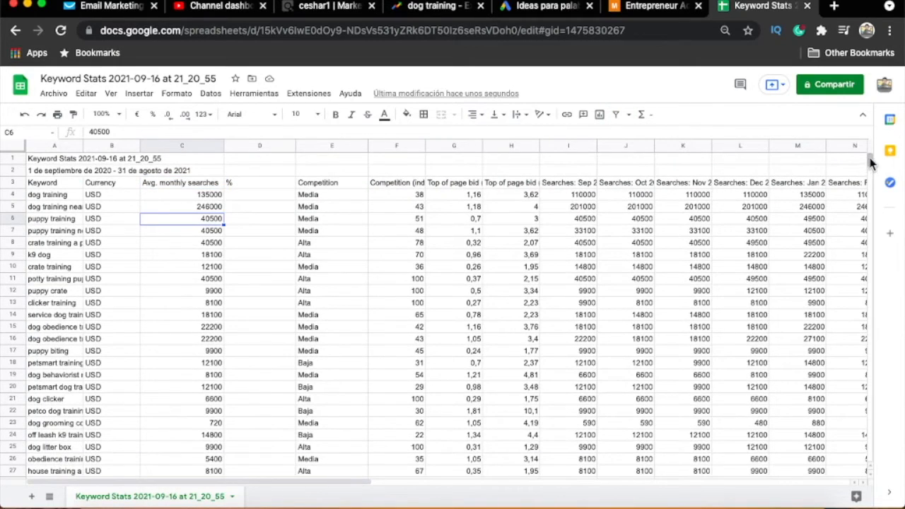
- Total the average monthly searches in cell C843 with a sum of C4:C842
{"action": "left_click_drag", "start_coordinate": [873, 158], "coordinate": [872, 450]}
{"action": "left_click", "coordinate": [201, 436]}
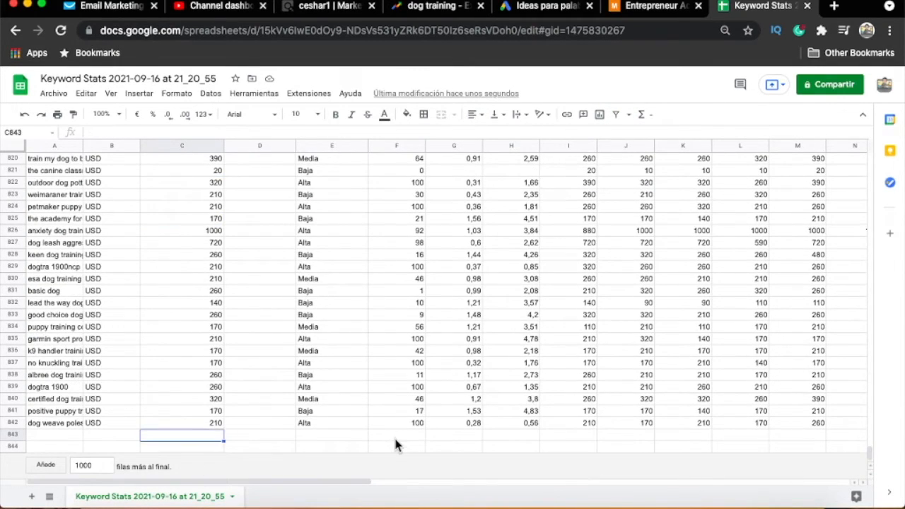
{"action": "type", "text": "=sum"}
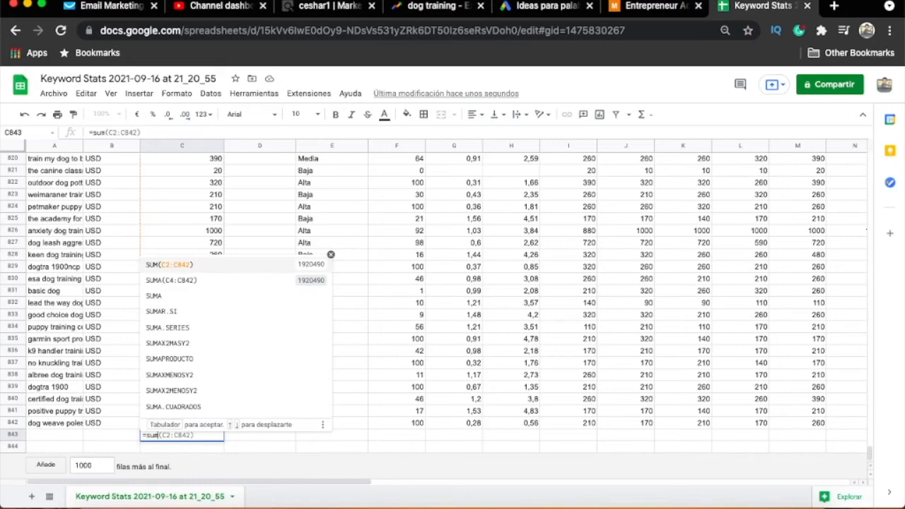
{"action": "type", "text": "("}
{"action": "key", "text": "Up"}
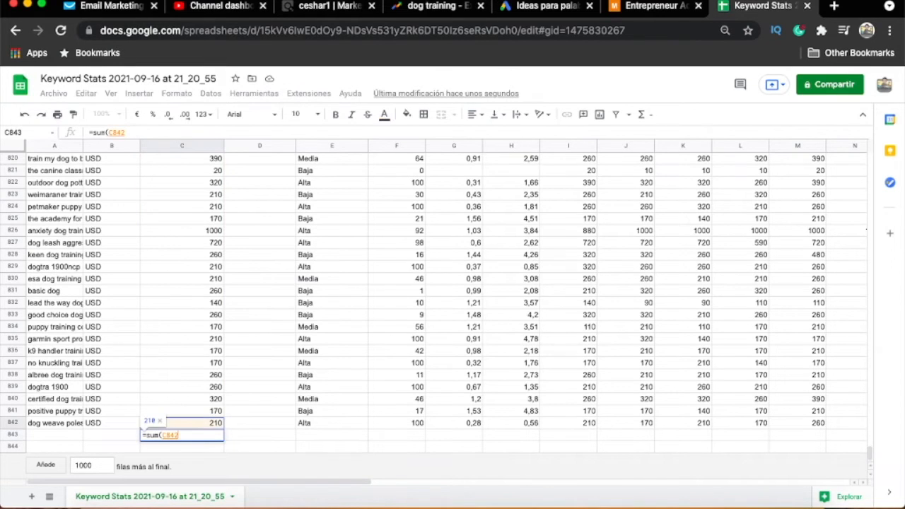
{"action": "scroll", "coordinate": [182, 423], "scroll_direction": "up", "scroll_amount": 20}
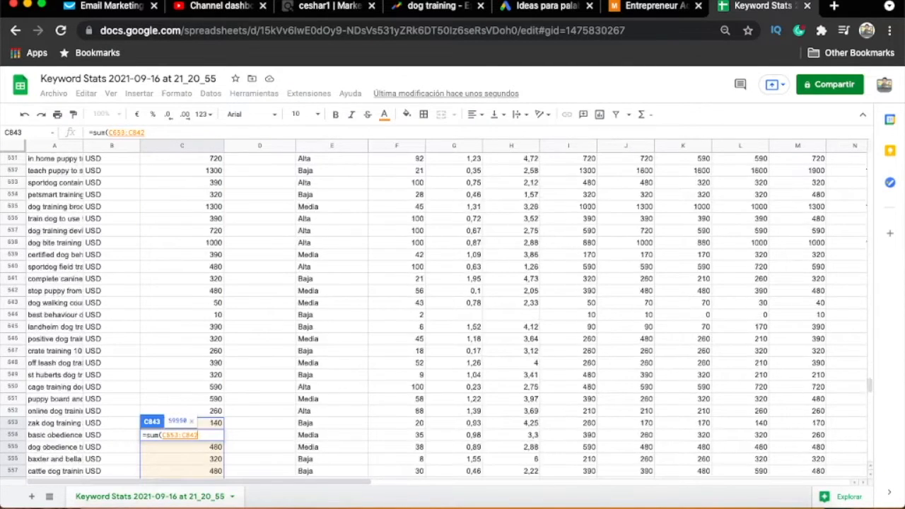
{"action": "scroll", "coordinate": [182, 423], "scroll_direction": "up", "scroll_amount": 20}
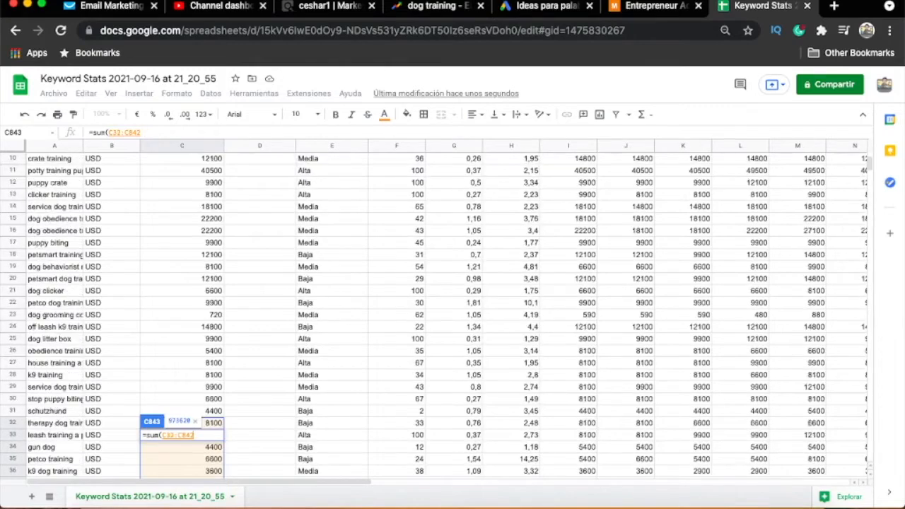
{"action": "key", "text": "shift+Down"}
{"action": "key", "text": "shift+Down"}
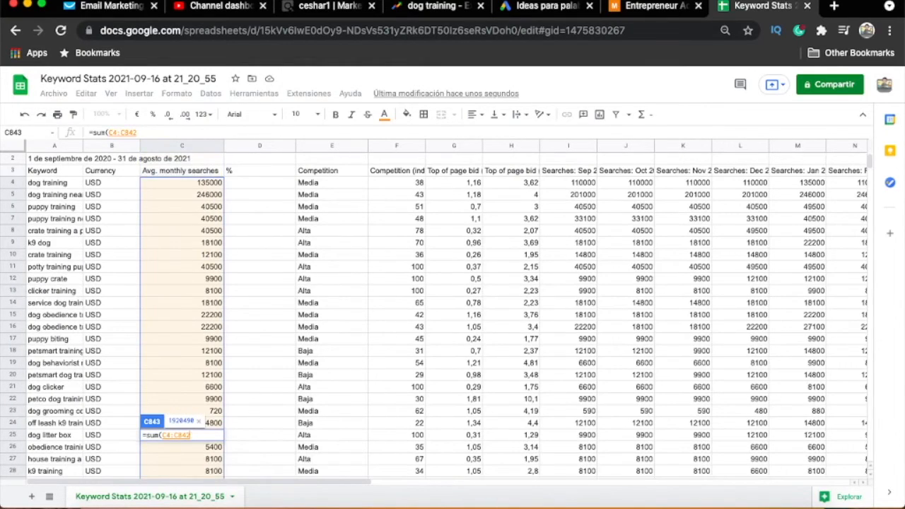
{"action": "key", "text": "Return"}
{"action": "key", "text": "Up"}
{"action": "key", "text": "Up"}
{"action": "key", "text": "Down"}
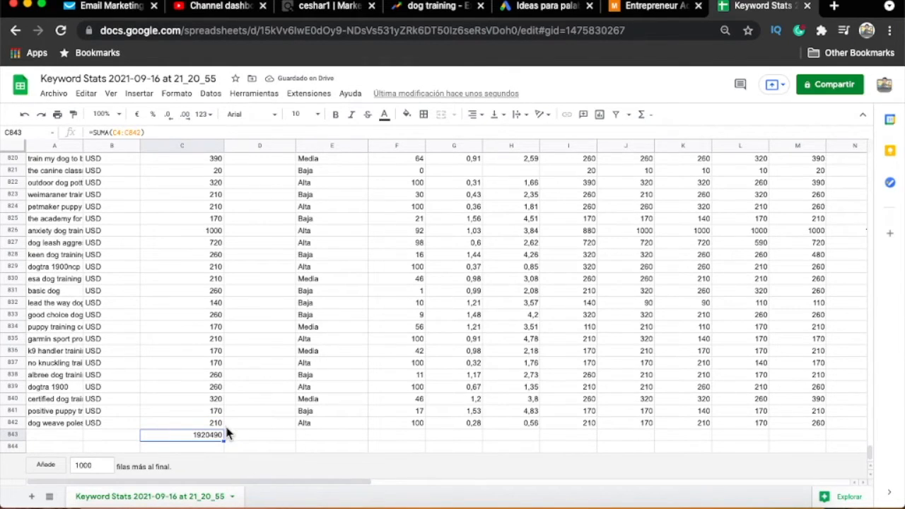
- In cell D4, divide the first keyword's average monthly searches by the fixed total using =(C4/$C$843)
{"action": "left_click", "coordinate": [261, 437]}
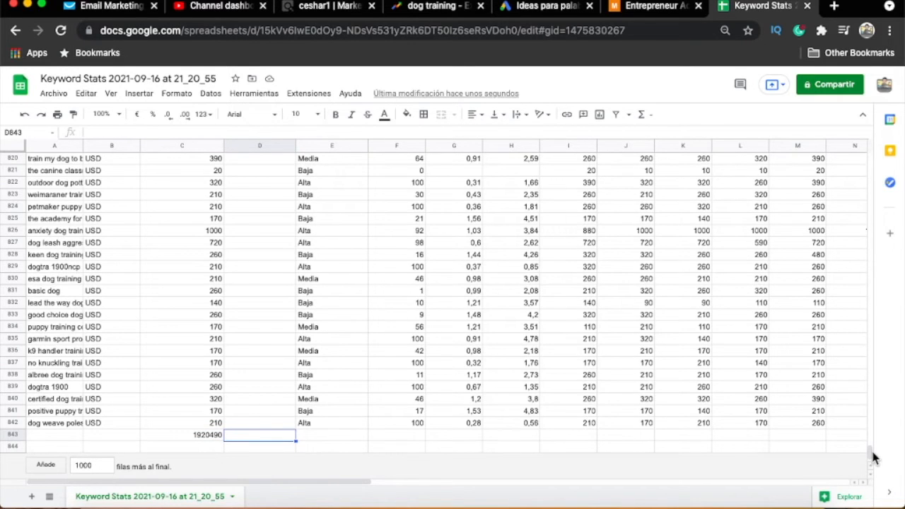
{"action": "scroll", "coordinate": [453, 304], "scroll_direction": "up", "scroll_amount": 20}
{"action": "left_click", "coordinate": [261, 198]}
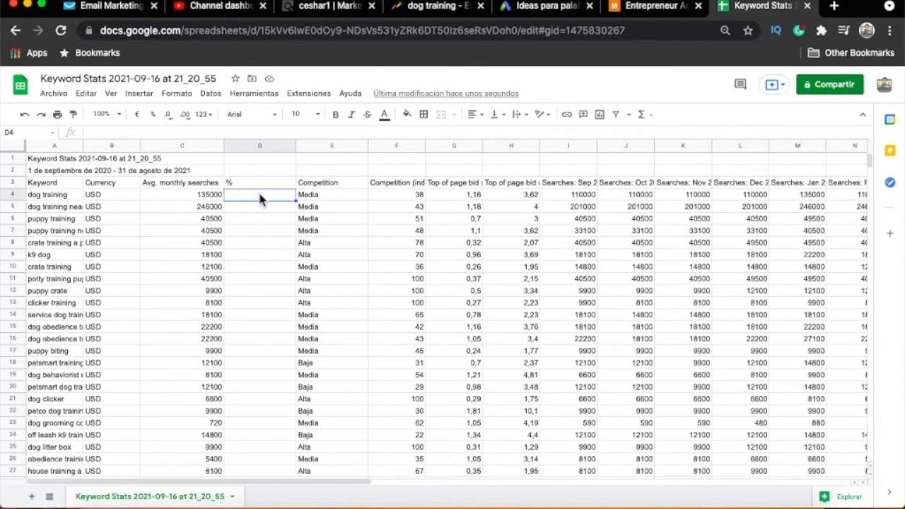
{"action": "type", "text": "="}
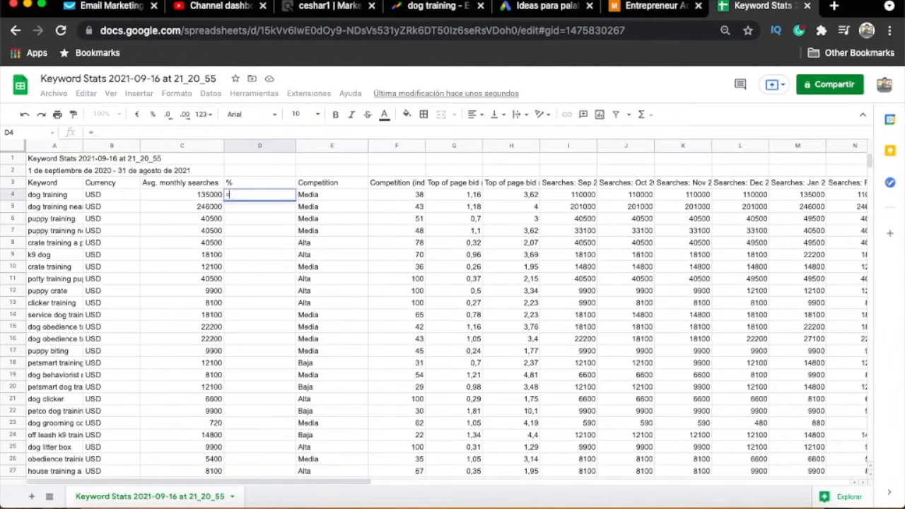
{"action": "type", "text": "(C4"}
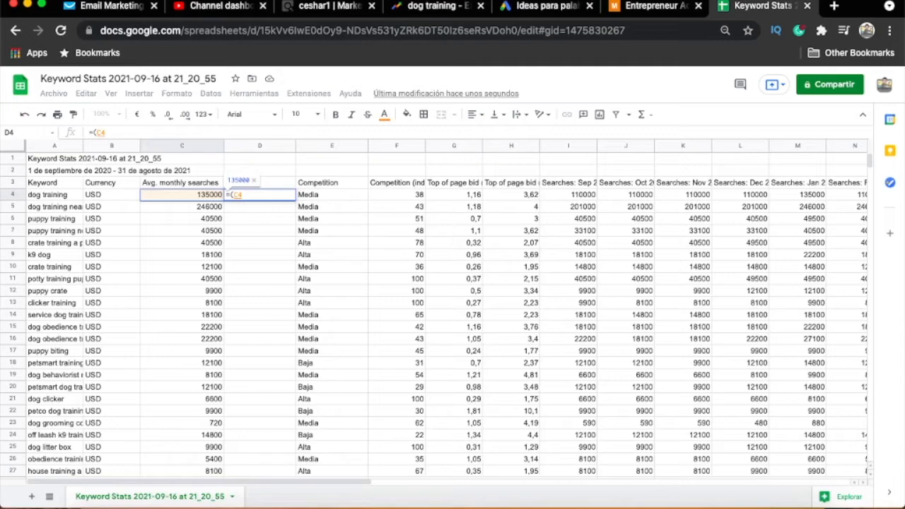
{"action": "type", "text": "/"}
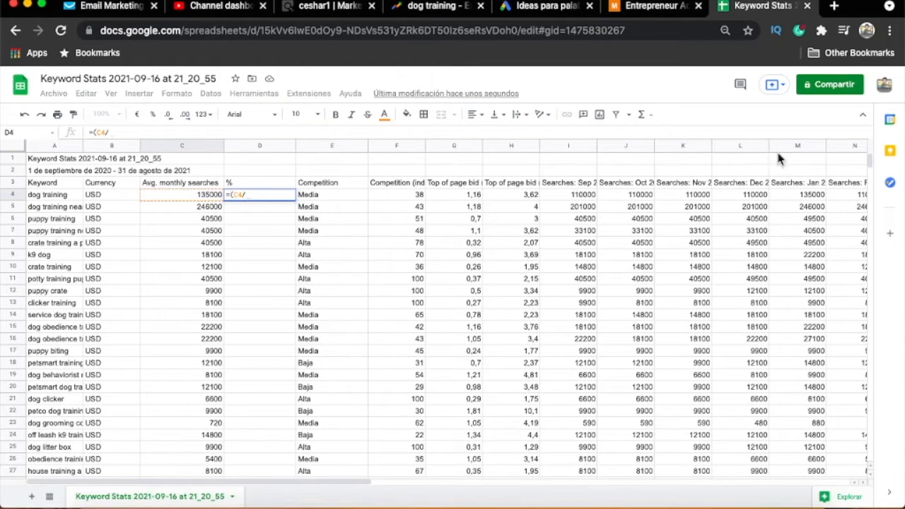
{"action": "left_click_drag", "start_coordinate": [875, 167], "coordinate": [874, 460]}
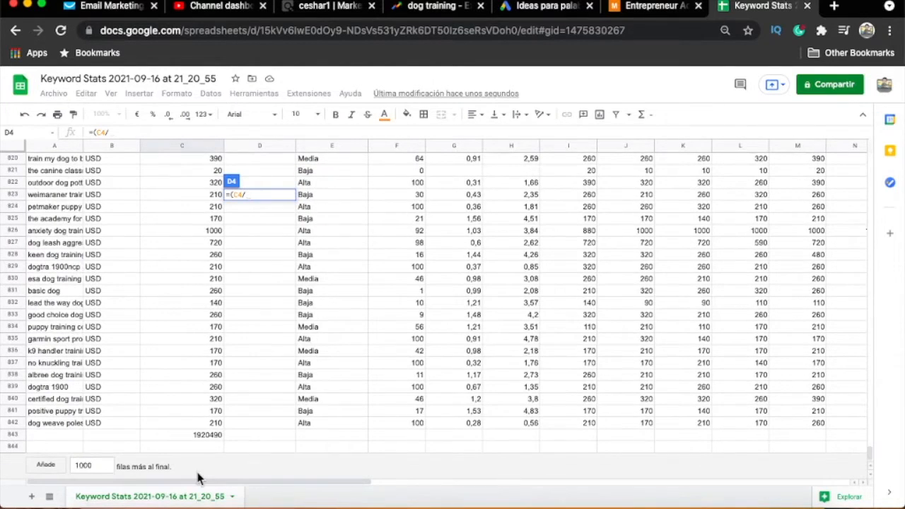
{"action": "left_click", "coordinate": [197, 436]}
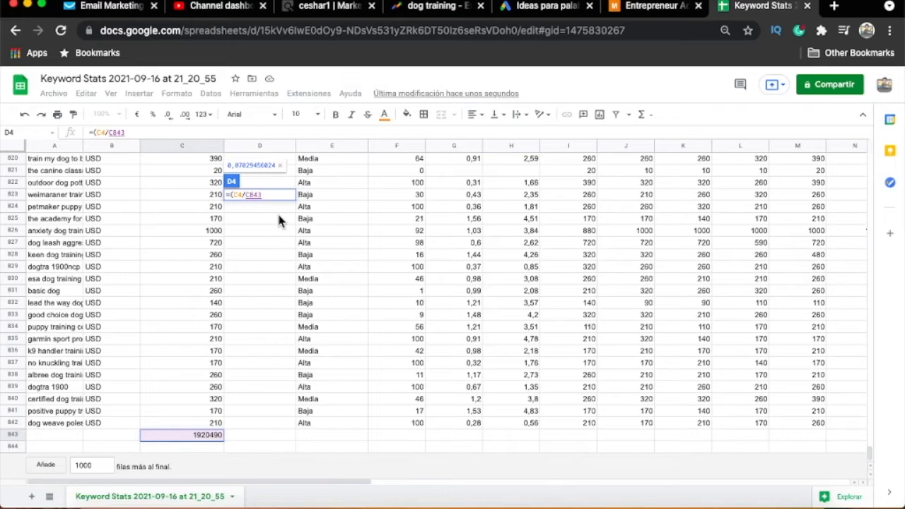
{"action": "left_click", "coordinate": [248, 195]}
{"action": "type", "text": "$"}
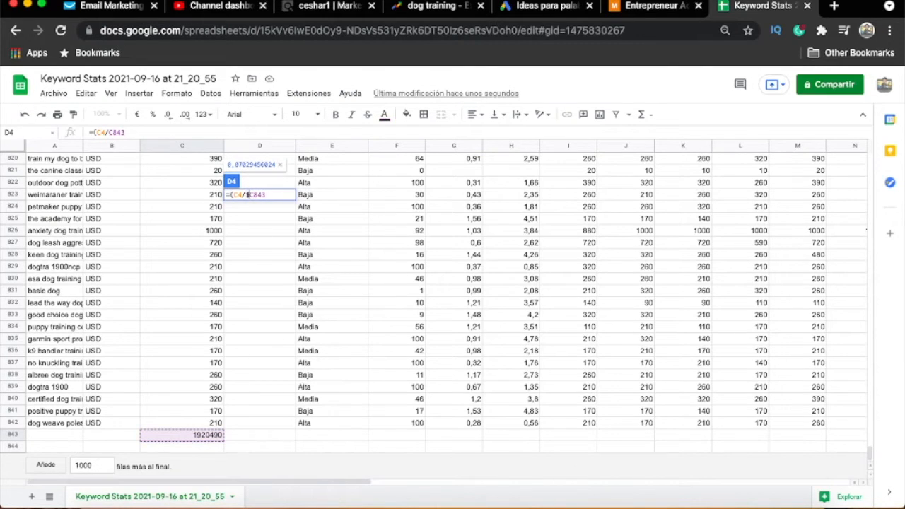
{"action": "key", "text": "Right"}
{"action": "type", "text": "$"}
{"action": "key", "text": "Right"}
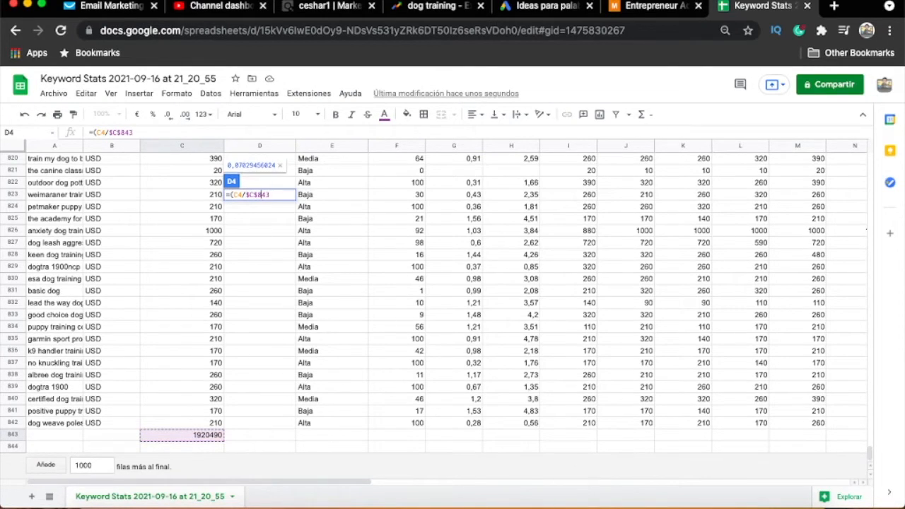
{"action": "type", "text": ")"}
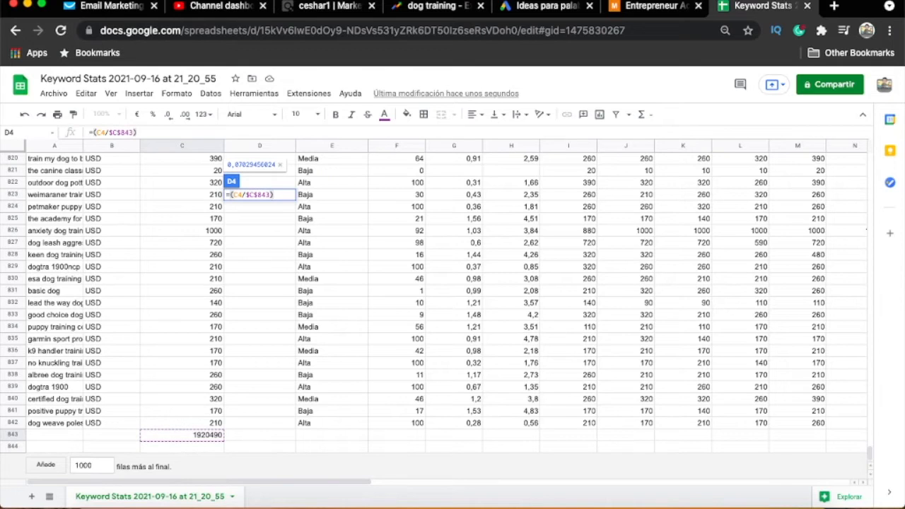
{"action": "key", "text": "Return"}
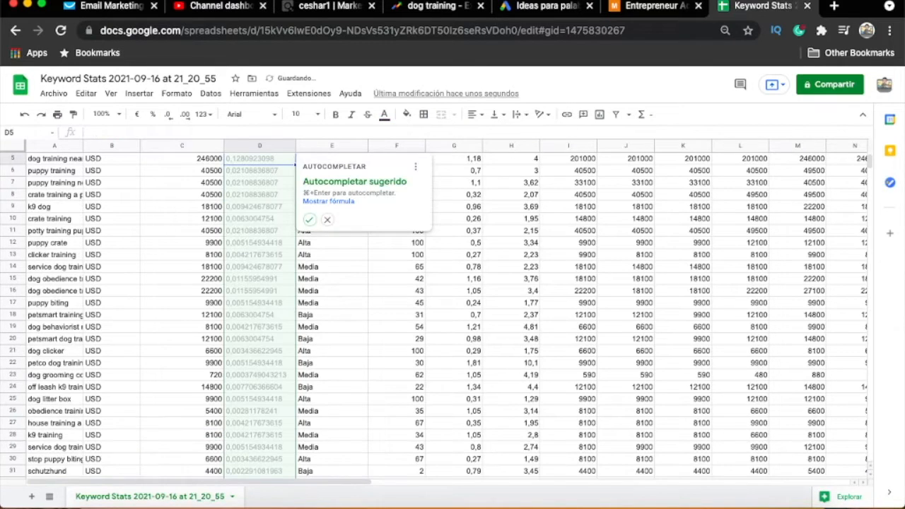
- Accept the suggested autofill to apply the percentage formula to the remaining keywords in the % column
{"action": "left_click", "coordinate": [309, 219]}
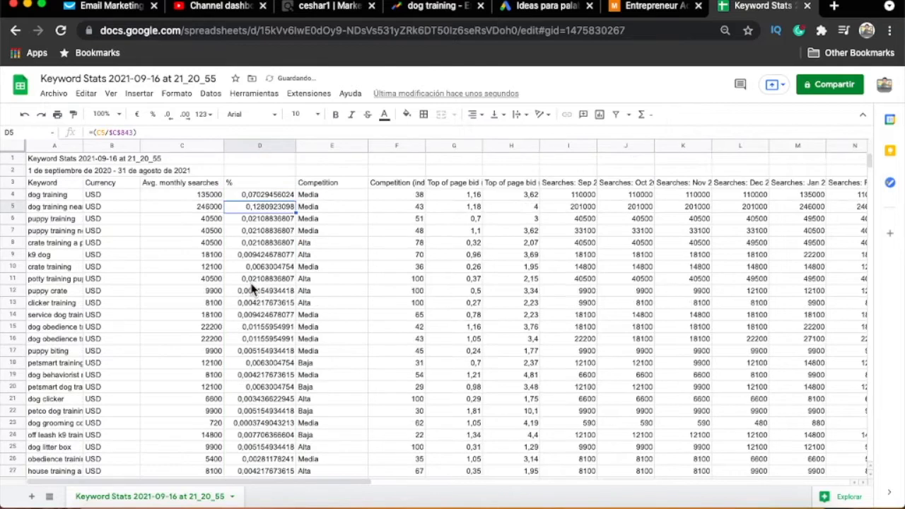
{"action": "left_click", "coordinate": [268, 185]}
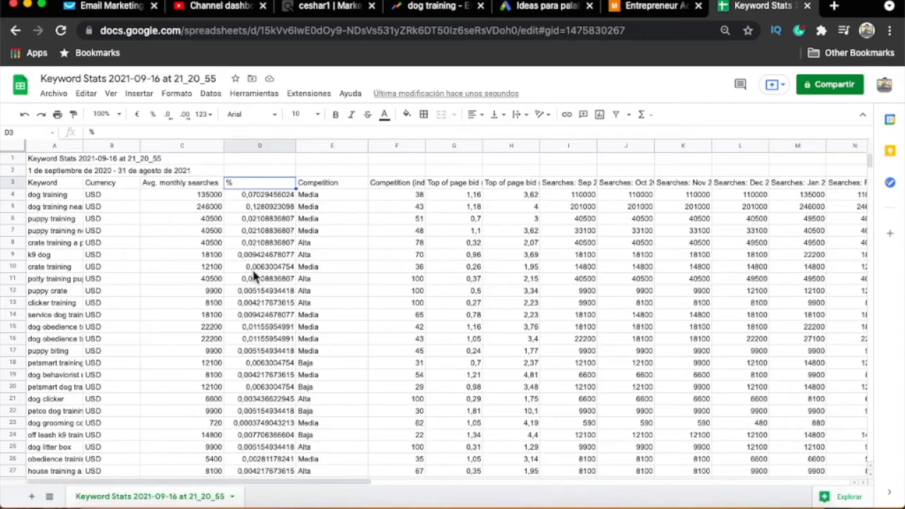
{"action": "scroll", "coordinate": [275, 293], "scroll_direction": "down", "scroll_amount": 5}
{"action": "scroll", "coordinate": [265, 307], "scroll_direction": "up", "scroll_amount": 6}
- Add a filter to the header row across A3:T3
{"action": "left_click", "coordinate": [199, 259]}
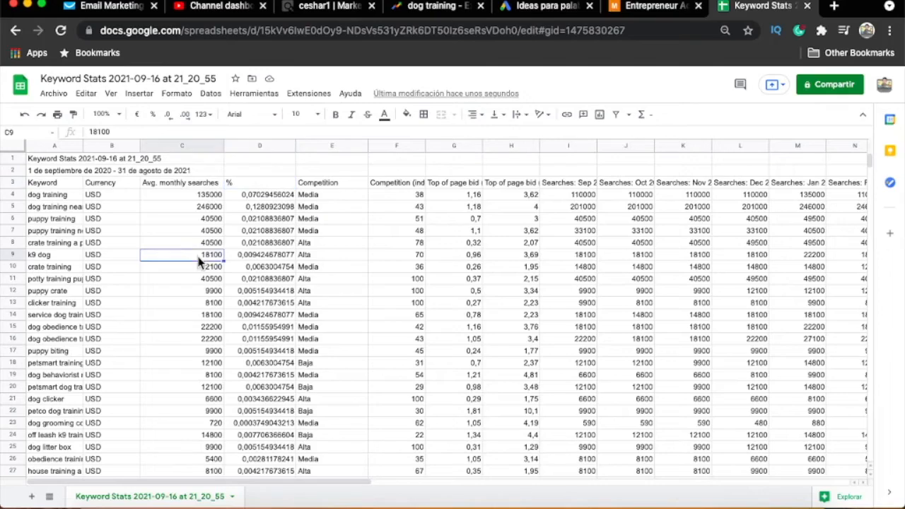
{"action": "left_click", "coordinate": [197, 186]}
{"action": "scroll", "coordinate": [199, 361], "scroll_direction": "down", "scroll_amount": 15}
{"action": "scroll", "coordinate": [199, 363], "scroll_direction": "down", "scroll_amount": 13}
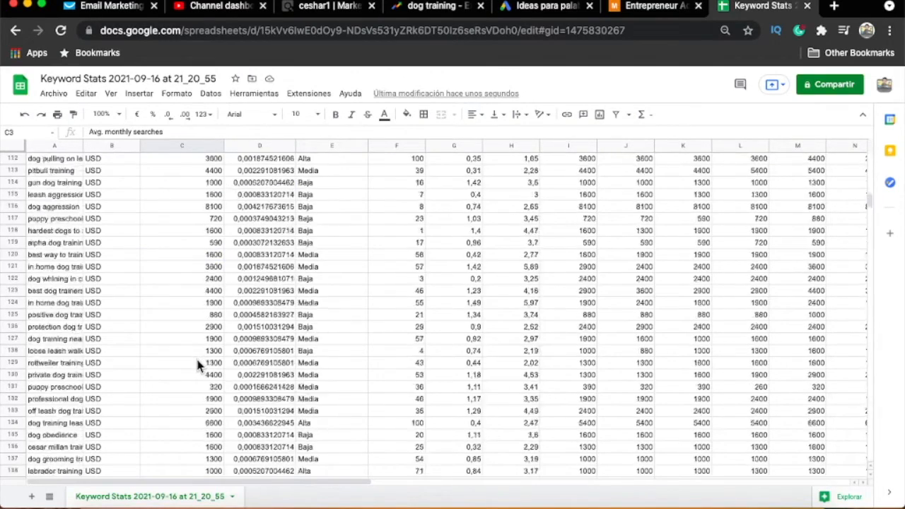
{"action": "scroll", "coordinate": [199, 364], "scroll_direction": "up", "scroll_amount": 20}
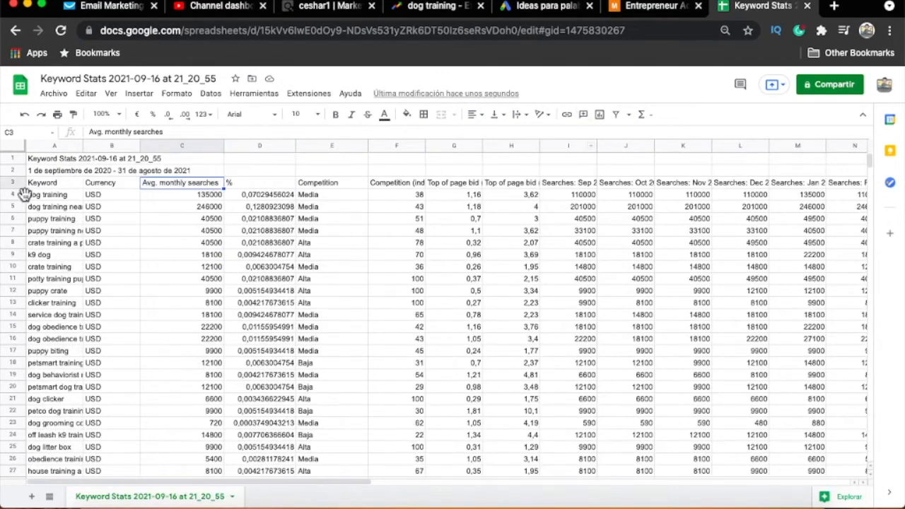
{"action": "left_click_drag", "start_coordinate": [63, 186], "coordinate": [618, 188]}
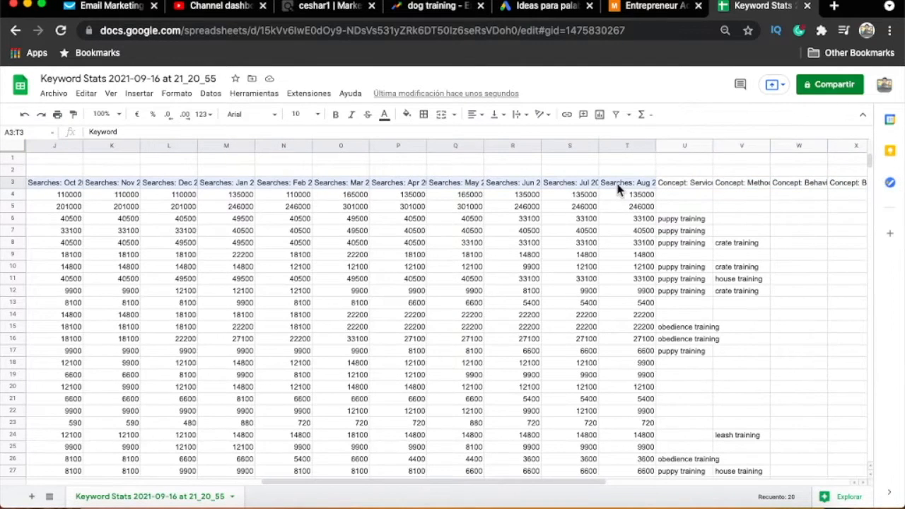
{"action": "left_click_drag", "start_coordinate": [479, 484], "coordinate": [183, 483]}
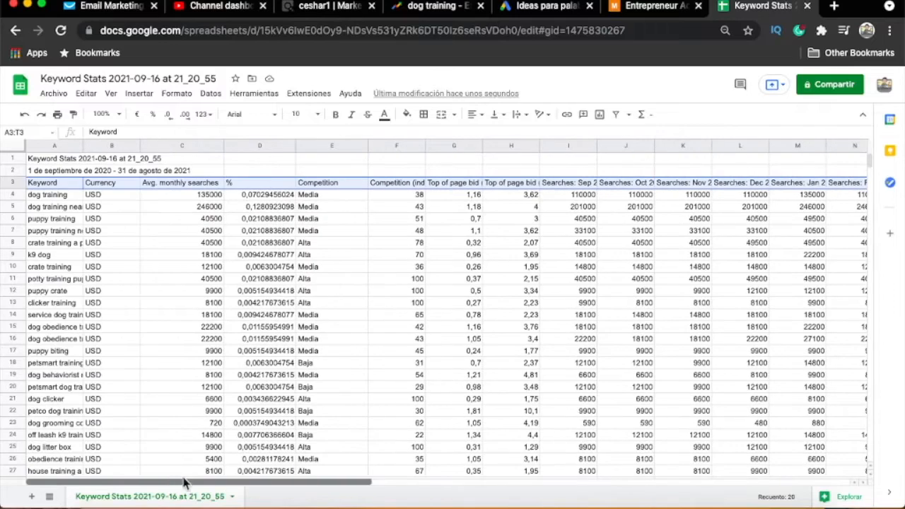
{"action": "left_click", "coordinate": [619, 117]}
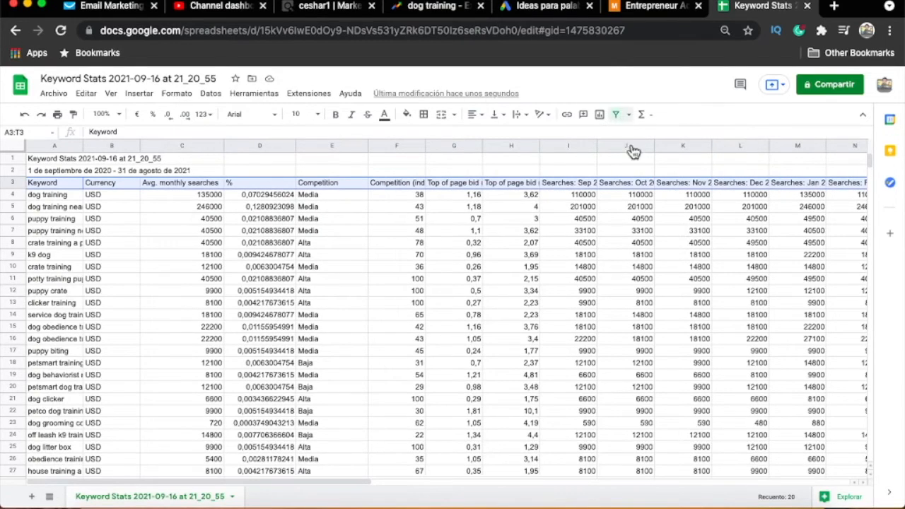
{"action": "left_click", "coordinate": [180, 206]}
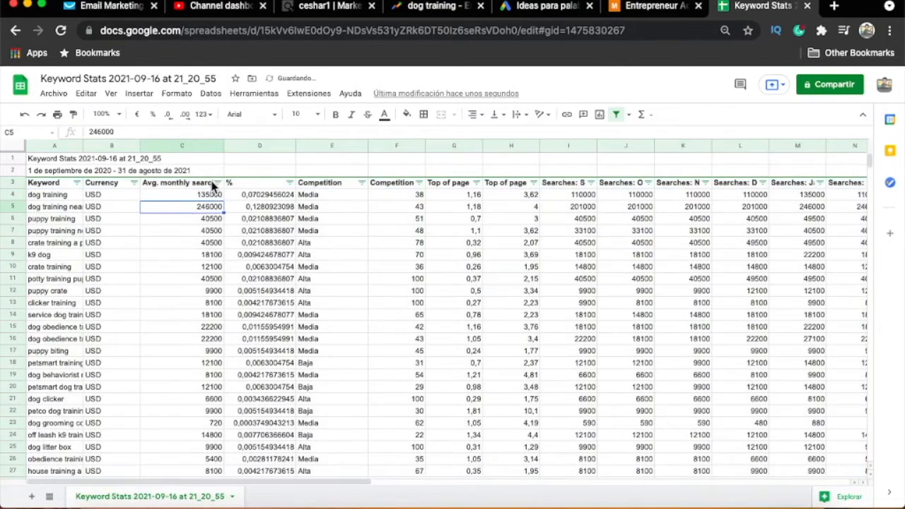
- Sort the keywords by average monthly searches in descending order and clear the error cells C4:D4
{"action": "left_click", "coordinate": [218, 182]}
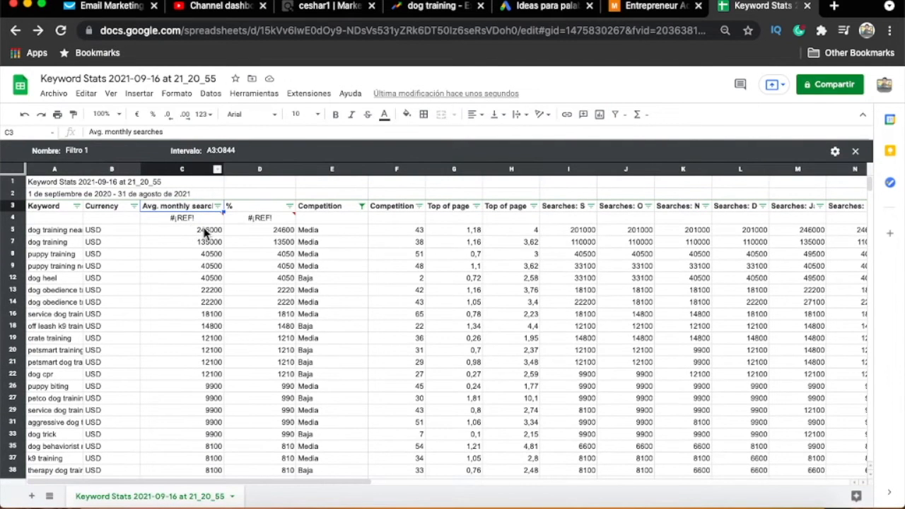
{"action": "left_click", "coordinate": [26, 118]}
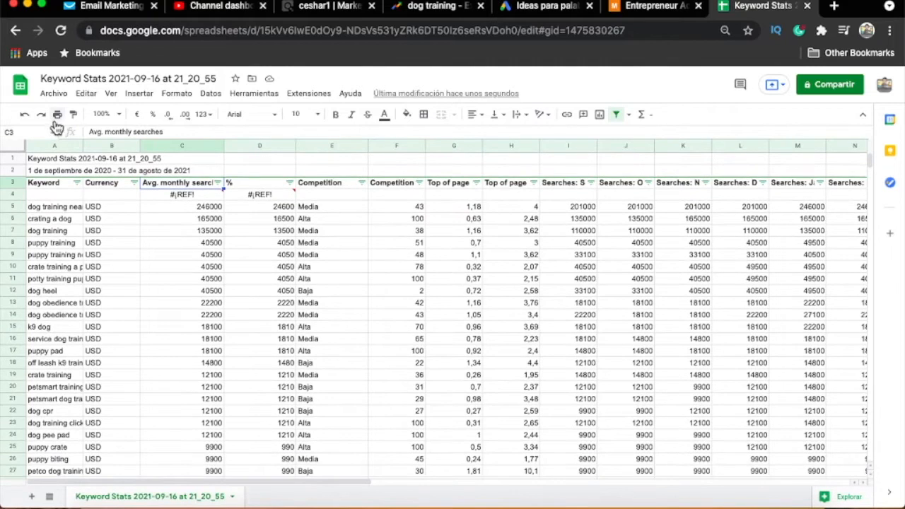
{"action": "left_click_drag", "start_coordinate": [190, 196], "coordinate": [259, 196]}
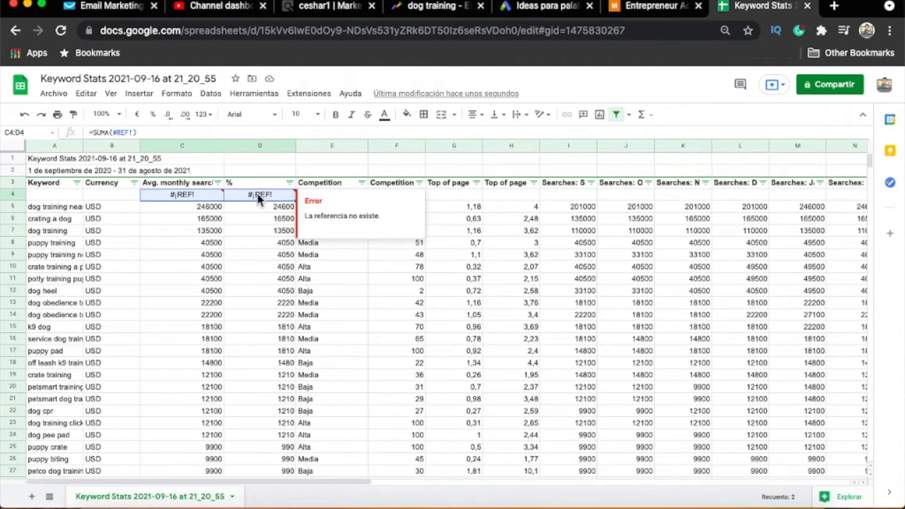
{"action": "key", "text": "Delete"}
{"action": "left_click", "coordinate": [799, 219]}
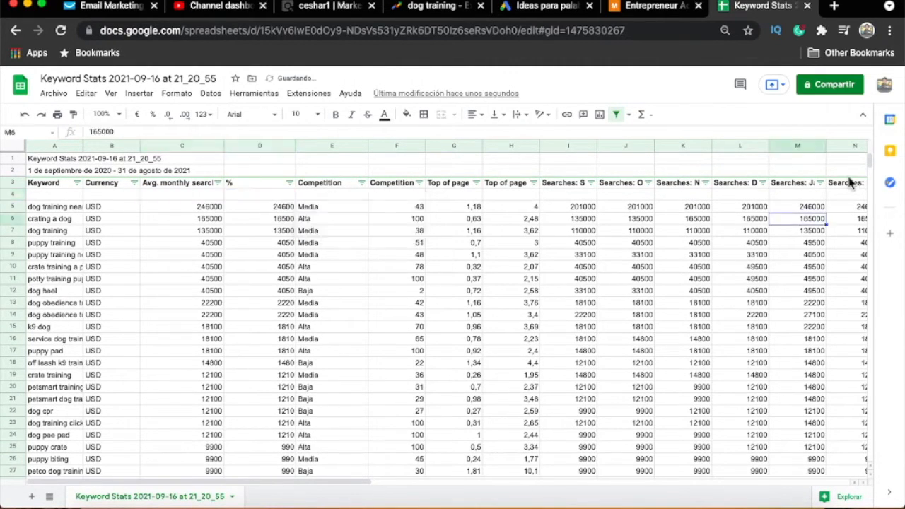
{"action": "scroll", "coordinate": [872, 162], "scroll_direction": "down", "scroll_amount": 3}
{"action": "scroll", "coordinate": [872, 161], "scroll_direction": "up", "scroll_amount": 3}
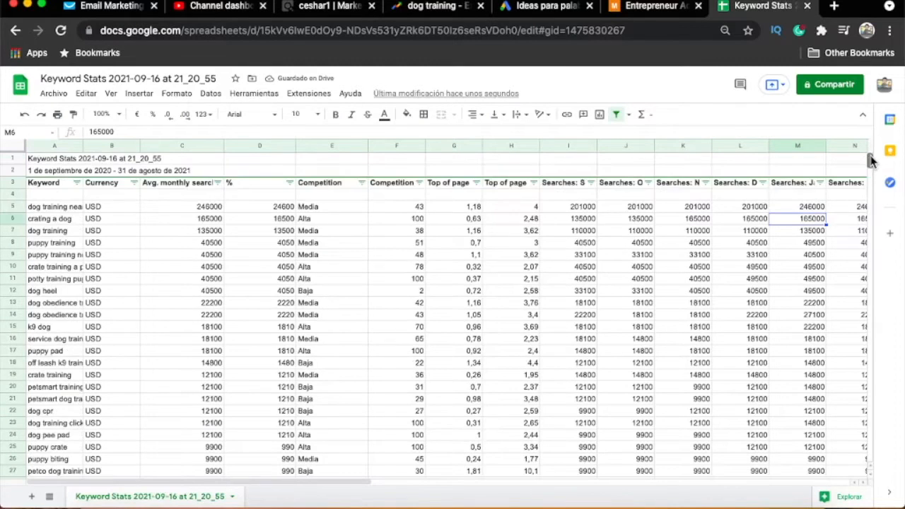
- Total the average monthly searches in cell C844 with a sum of C5:C843, and remove the header filter
{"action": "left_click_drag", "start_coordinate": [871, 161], "coordinate": [872, 458]}
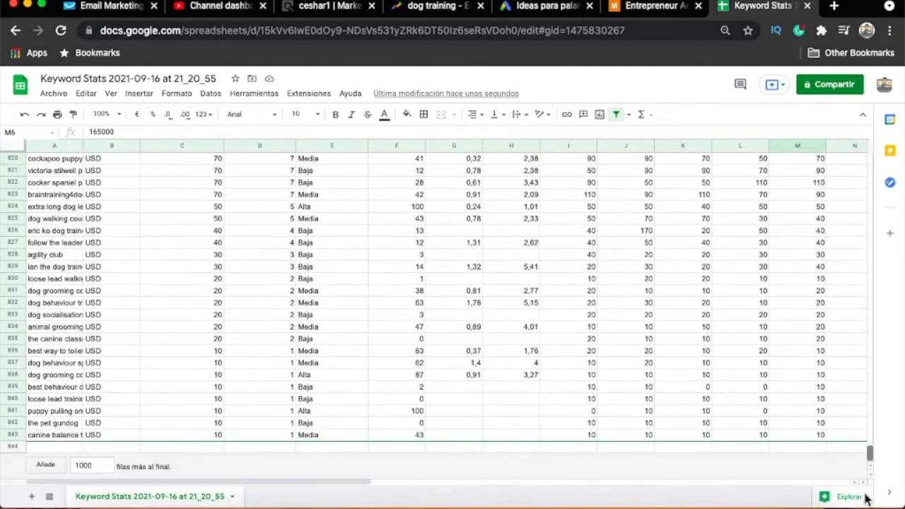
{"action": "left_click", "coordinate": [204, 447]}
{"action": "type", "text": "="}
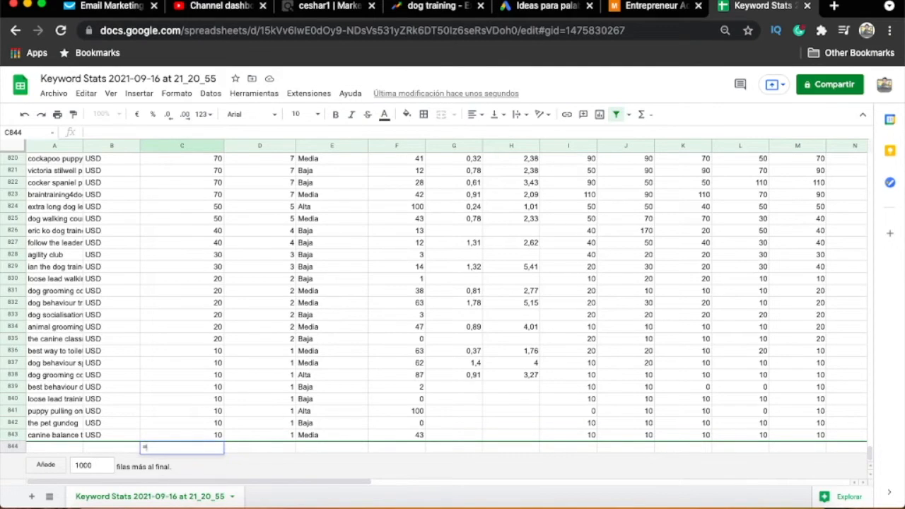
{"action": "type", "text": "sum("}
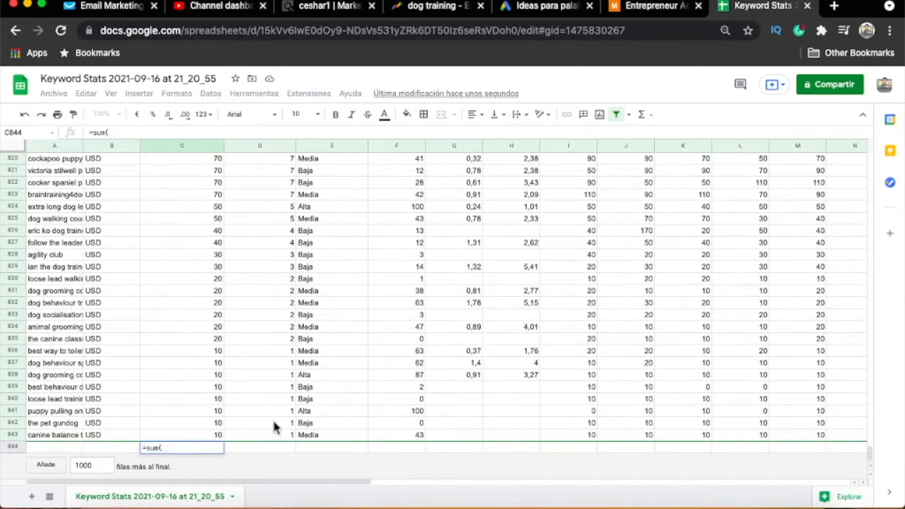
{"action": "left_click_drag", "start_coordinate": [208, 435], "coordinate": [196, 207]}
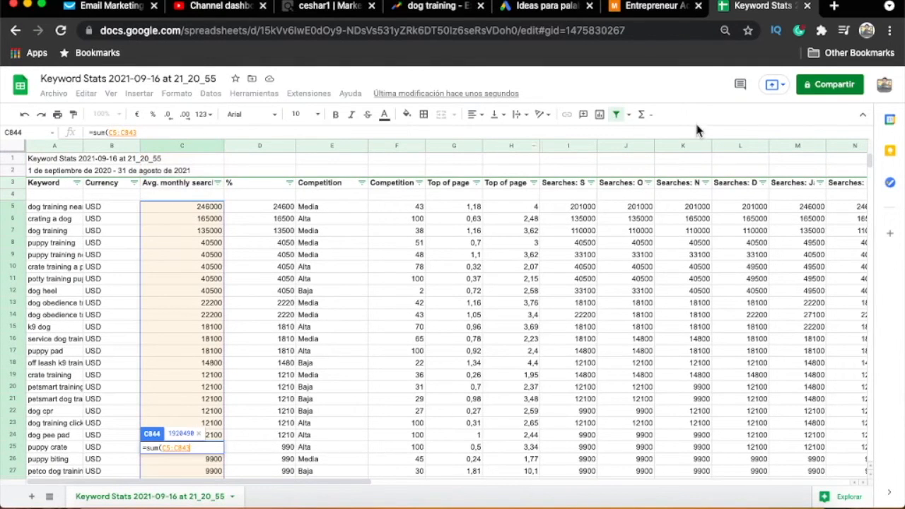
{"action": "left_click", "coordinate": [617, 115]}
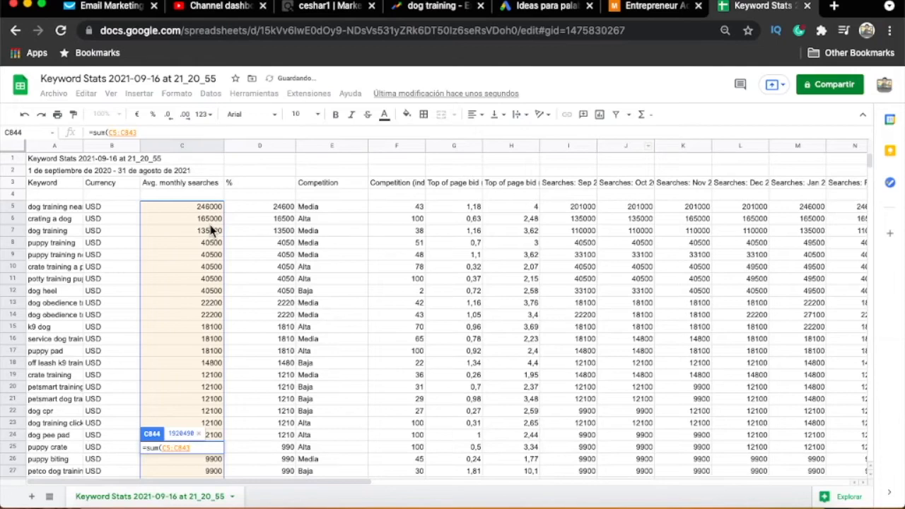
{"action": "type", "text": ")"}
{"action": "key", "text": "Return"}
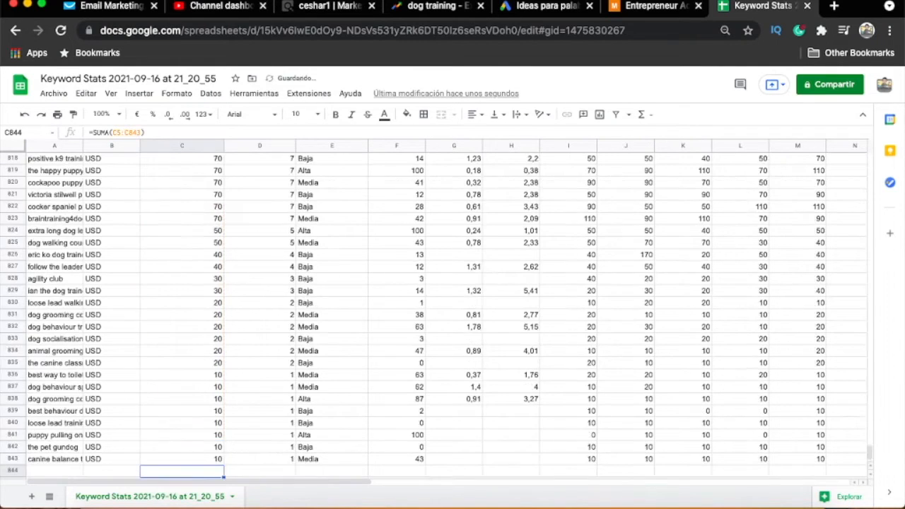
- Replace the formula in cell D5 with =C5/$C$844 to calculate that keyword's share of the new total
{"action": "left_click_drag", "start_coordinate": [870, 453], "coordinate": [871, 157]}
{"action": "left_click", "coordinate": [273, 208]}
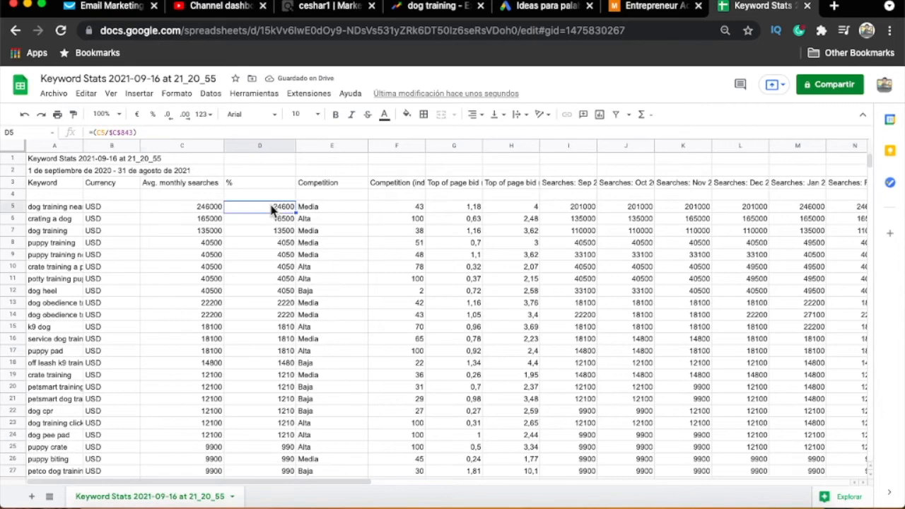
{"action": "type", "text": "=C5"}
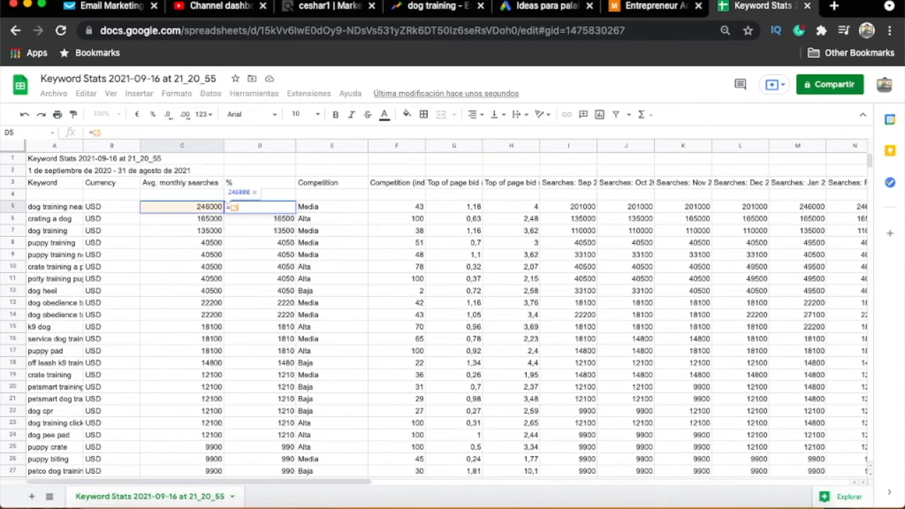
{"action": "type", "text": "/"}
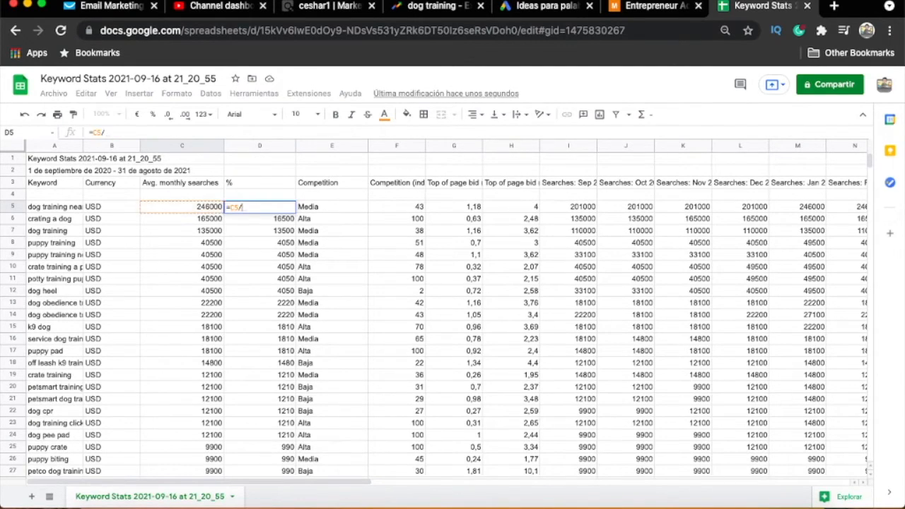
{"action": "left_click_drag", "start_coordinate": [870, 161], "coordinate": [863, 472]}
{"action": "left_click", "coordinate": [189, 447]}
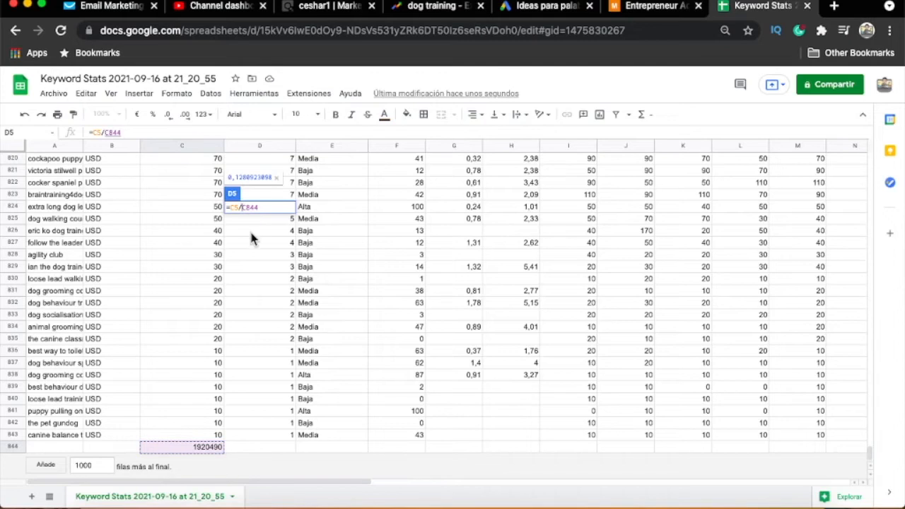
{"action": "type", "text": "$"}
{"action": "key", "text": "Right"}
{"action": "type", "text": "$"}
{"action": "key", "text": "Return"}
- Copy the D5 share formula down the % column through the last keyword in row 843
{"action": "scroll", "coordinate": [299, 182], "scroll_direction": "up", "scroll_amount": 2}
{"action": "left_click", "coordinate": [291, 207]}
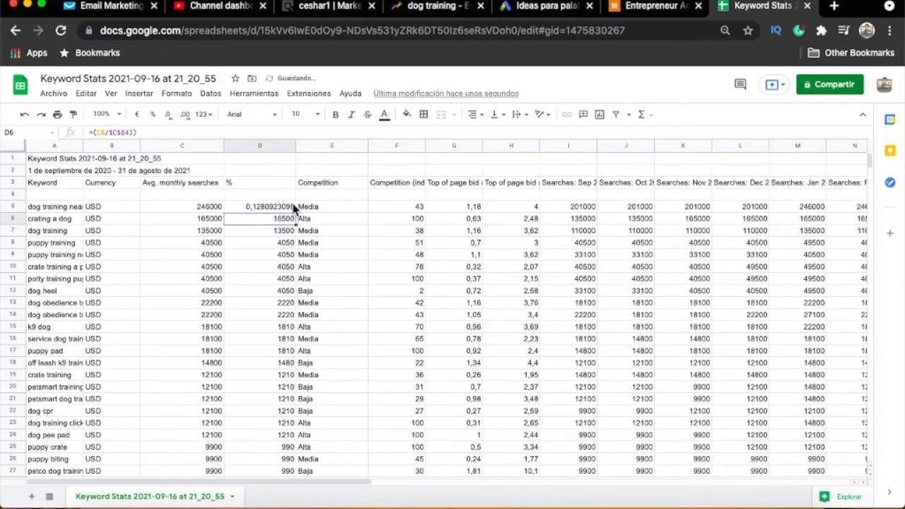
{"action": "left_click_drag", "start_coordinate": [292, 260], "coordinate": [286, 442]}
{"action": "left_click", "coordinate": [283, 379]}
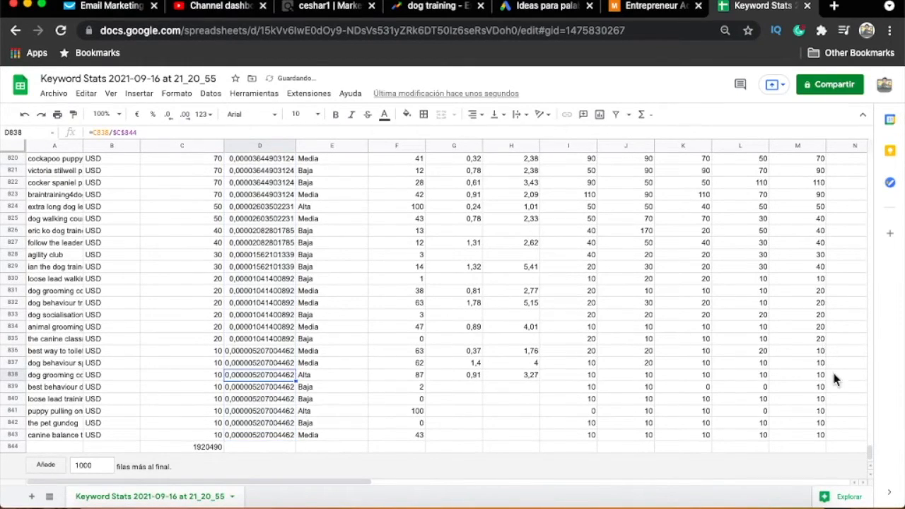
- Widen column A of the keyword sheet to fit the full keyword names
{"action": "left_click_drag", "start_coordinate": [879, 461], "coordinate": [875, 137]}
{"action": "left_click", "coordinate": [280, 255]}
{"action": "left_click", "coordinate": [251, 210]}
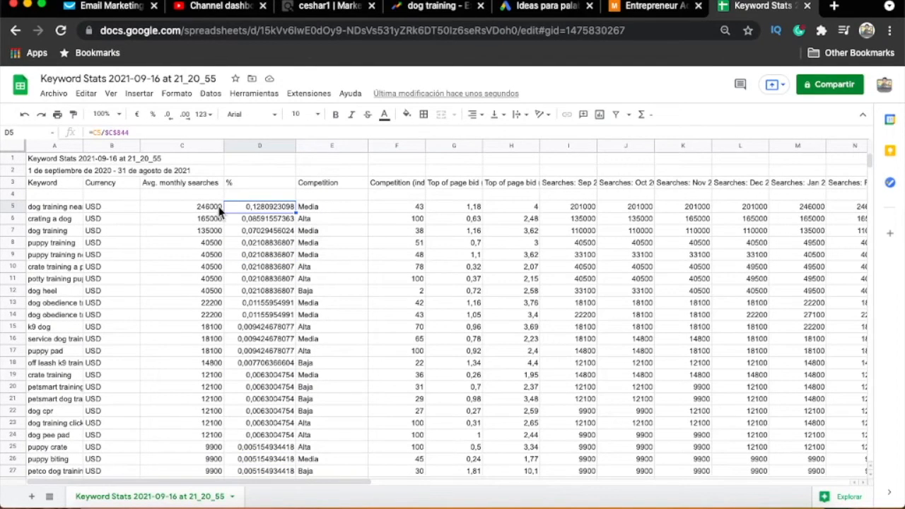
{"action": "left_click_drag", "start_coordinate": [85, 145], "coordinate": [151, 146]}
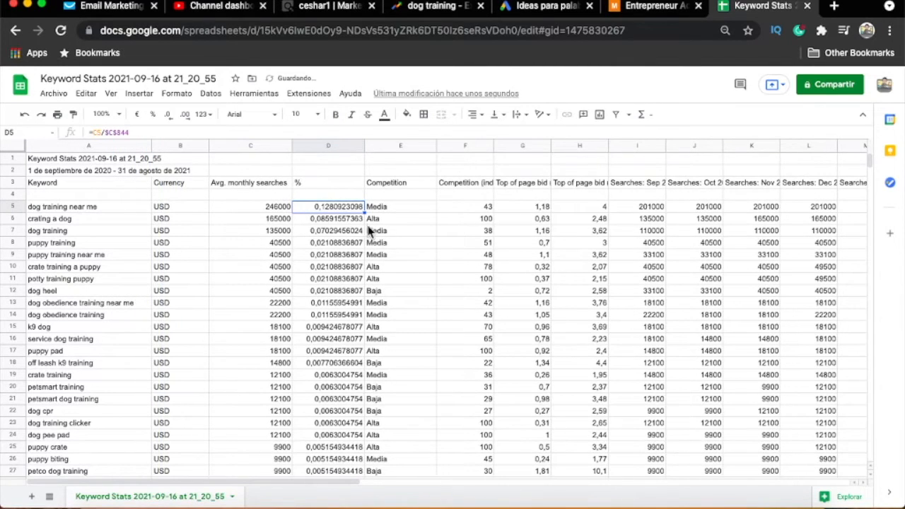
- Center-align the contents of every cell in the sheet horizontally
{"action": "left_click", "coordinate": [86, 145]}
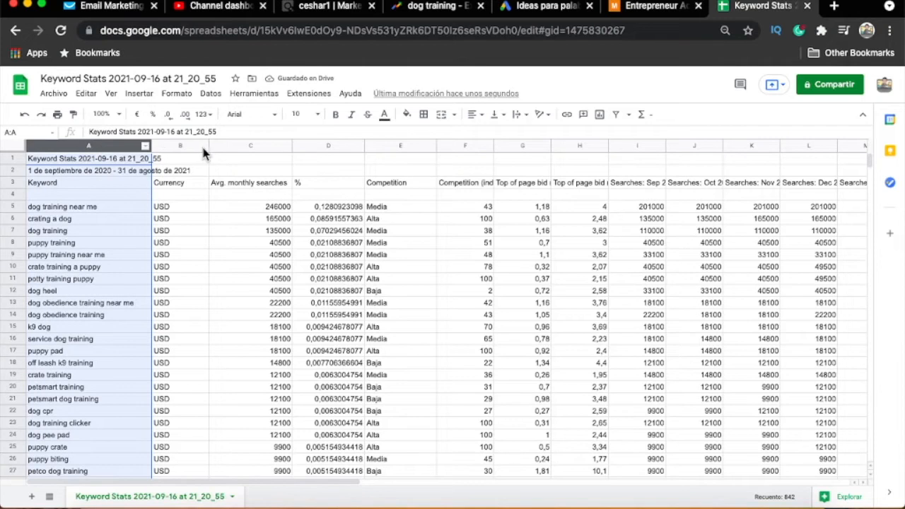
{"action": "left_click", "coordinate": [9, 146]}
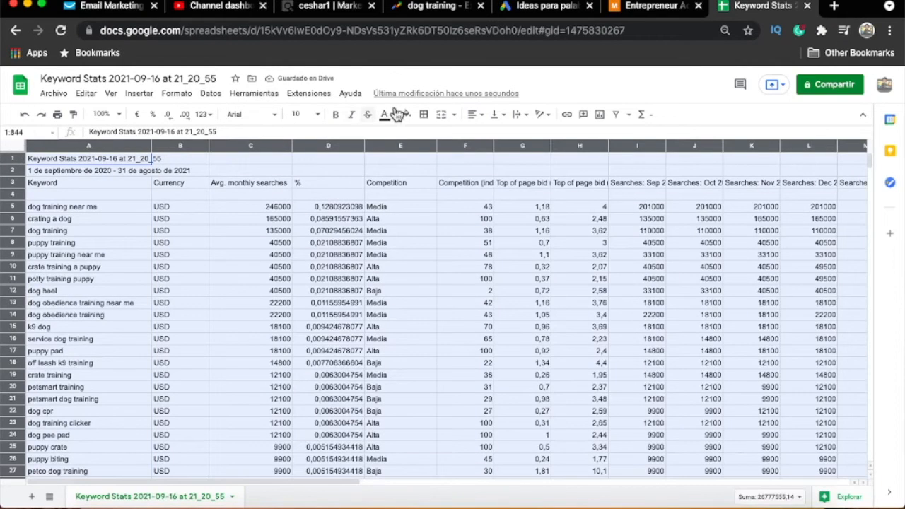
{"action": "left_click", "coordinate": [478, 116]}
{"action": "left_click", "coordinate": [487, 133]}
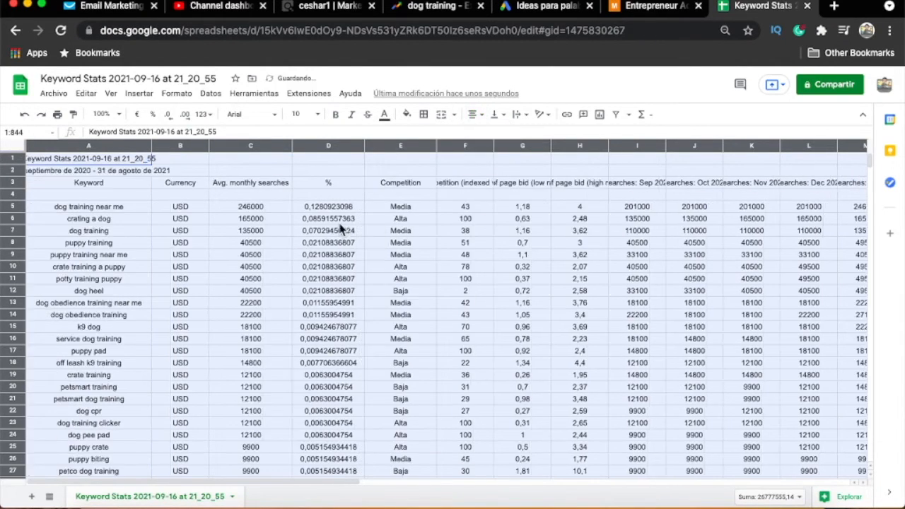
- Sum the shares in D5:D27 by selecting them, and check the search total in C844
{"action": "left_click", "coordinate": [324, 221]}
{"action": "left_click_drag", "start_coordinate": [327, 207], "coordinate": [341, 472]}
{"action": "scroll", "coordinate": [337, 366], "scroll_direction": "down", "scroll_amount": 1}
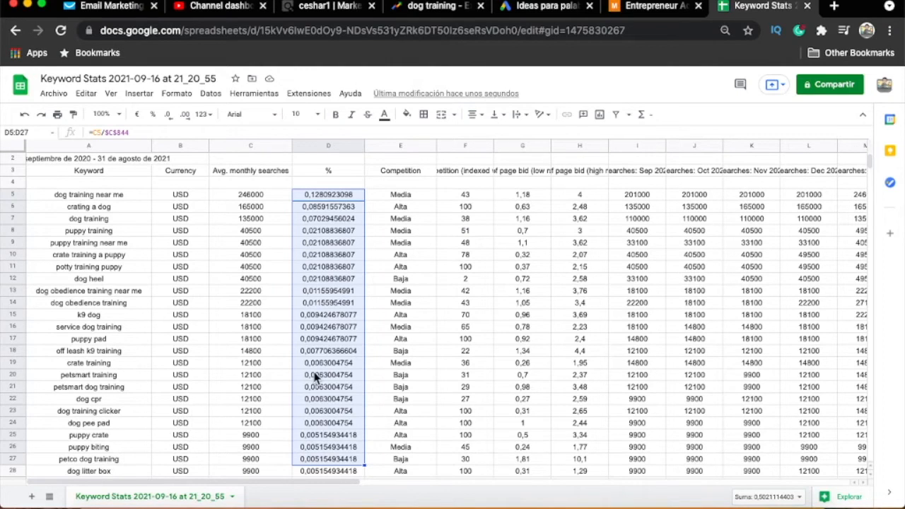
{"action": "left_click_drag", "start_coordinate": [870, 162], "coordinate": [876, 475]}
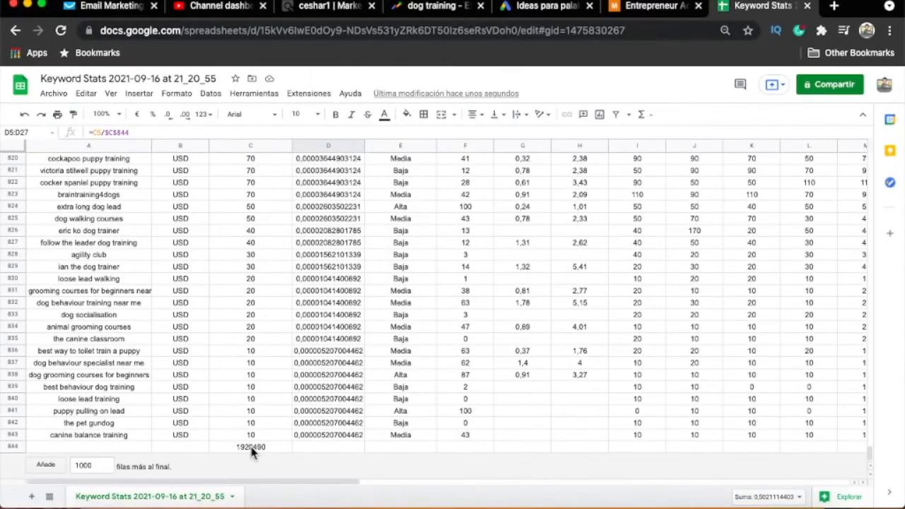
{"action": "left_click_drag", "start_coordinate": [871, 454], "coordinate": [878, 155]}
{"action": "scroll", "coordinate": [81, 258], "scroll_direction": "down", "scroll_amount": 1}
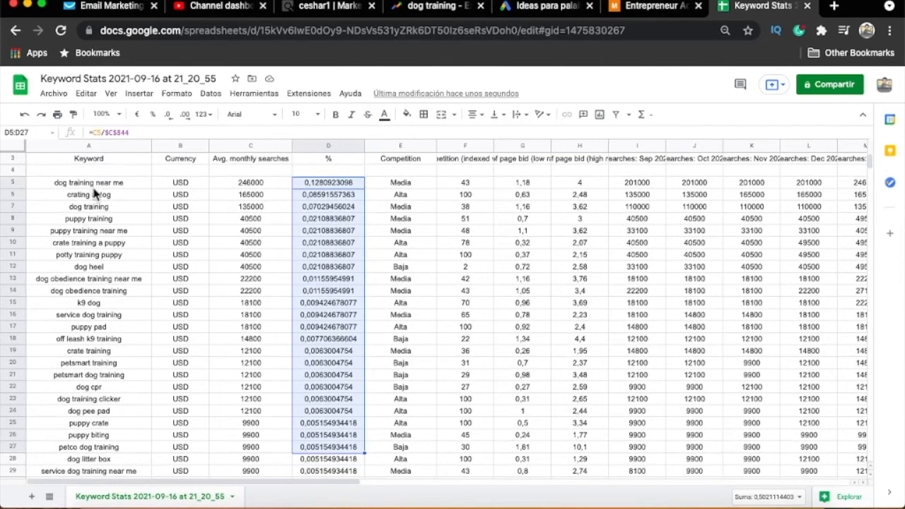
- Highlight the keywords in A5:A27 with a light yellow fill and bold text
{"action": "left_click_drag", "start_coordinate": [103, 186], "coordinate": [108, 449]}
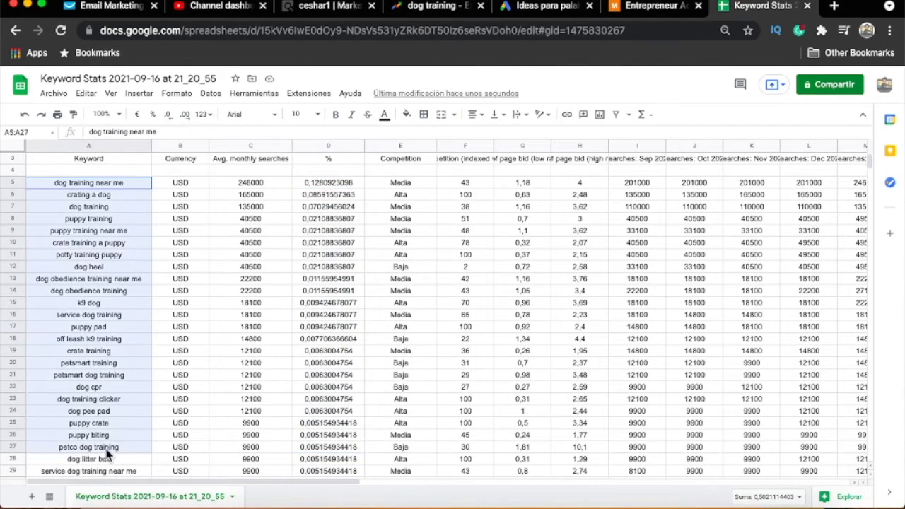
{"action": "scroll", "coordinate": [179, 185], "scroll_direction": "up", "scroll_amount": 1}
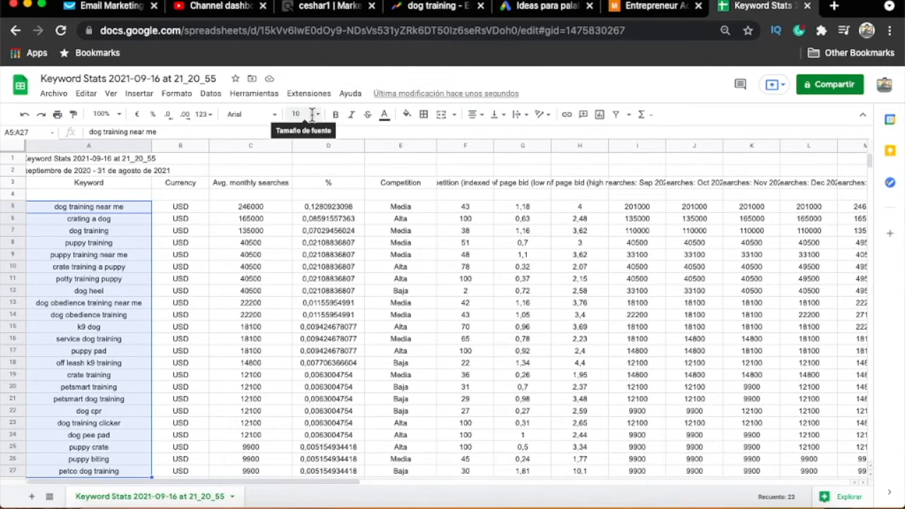
{"action": "left_click", "coordinate": [407, 116]}
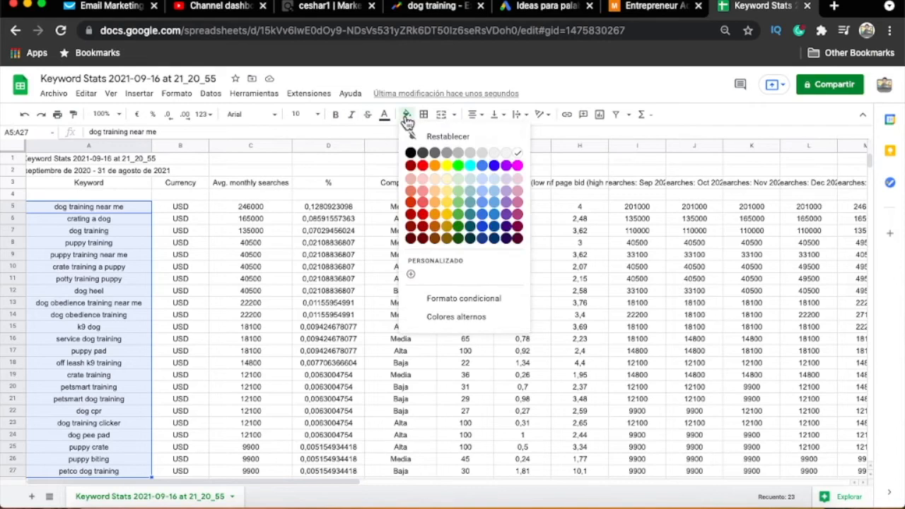
{"action": "left_click", "coordinate": [447, 178]}
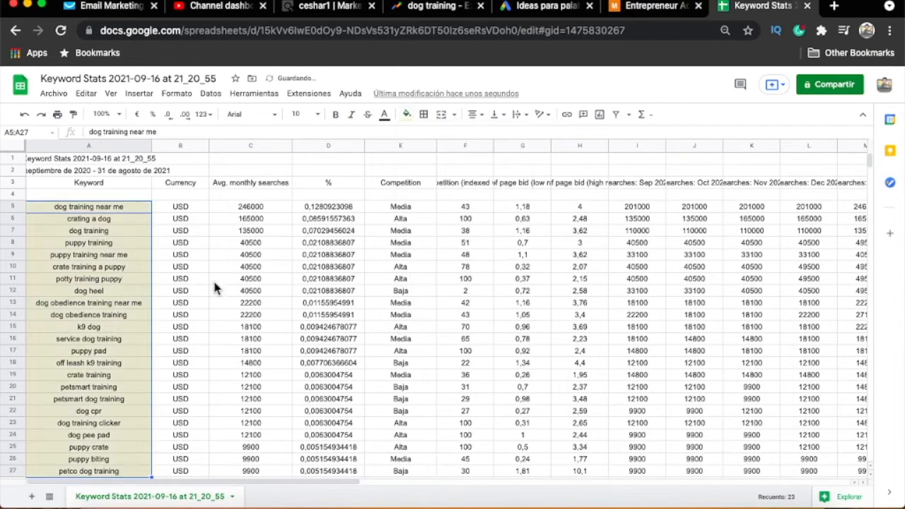
{"action": "left_click", "coordinate": [92, 256]}
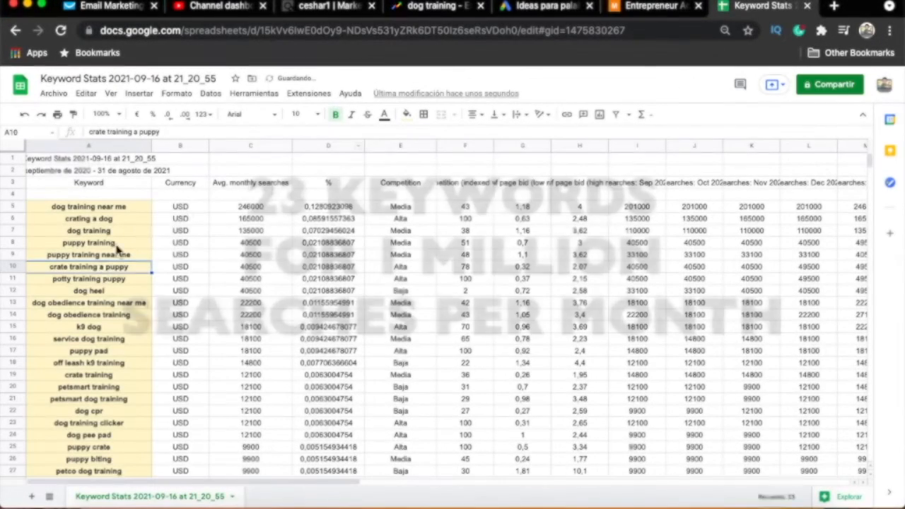
{"action": "left_click", "coordinate": [183, 207]}
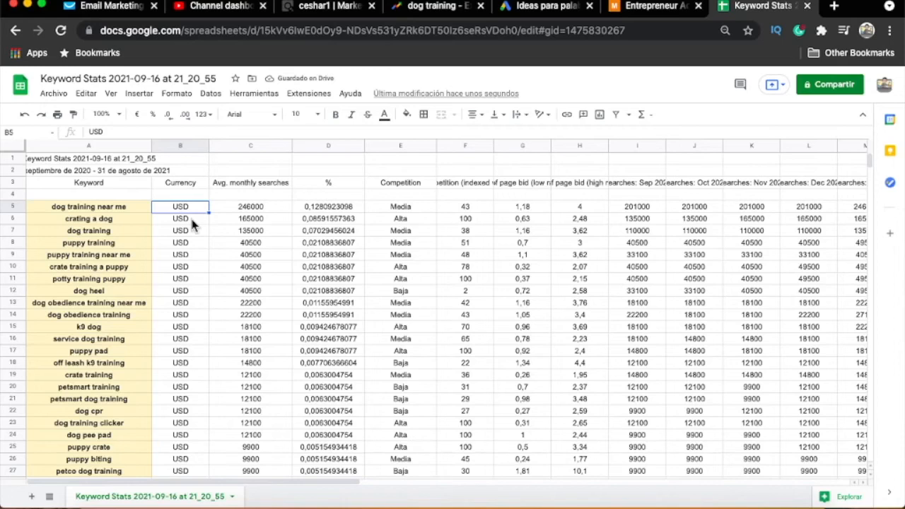
- Look back over the dog training research in Google Ads Keyword Planner, the ClickBank marketplace and Google Trends
{"action": "left_click", "coordinate": [559, 6]}
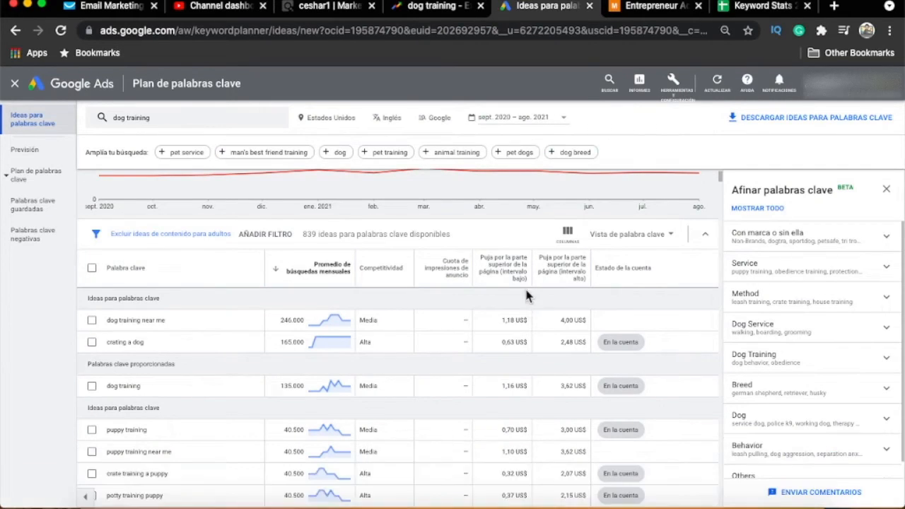
{"action": "scroll", "coordinate": [529, 253], "scroll_direction": "up", "scroll_amount": 3}
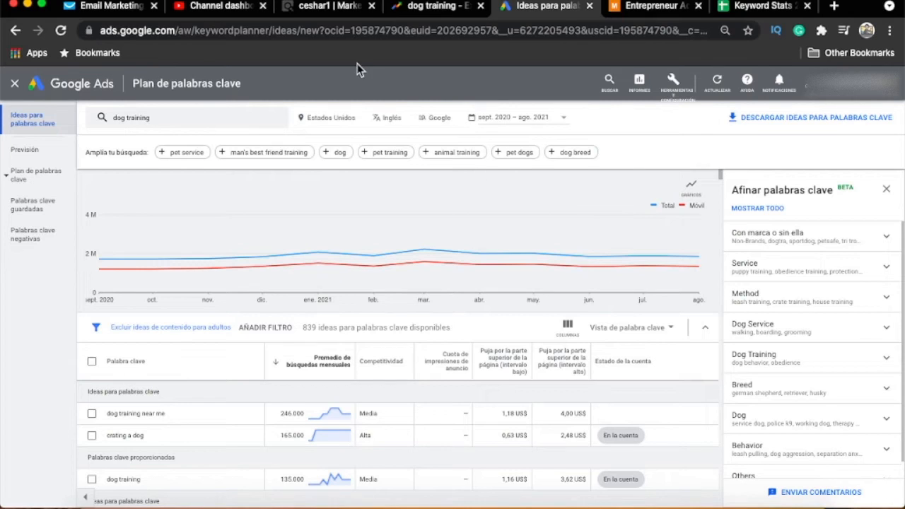
{"action": "left_click", "coordinate": [342, 10]}
{"action": "scroll", "coordinate": [566, 258], "scroll_direction": "down", "scroll_amount": 5}
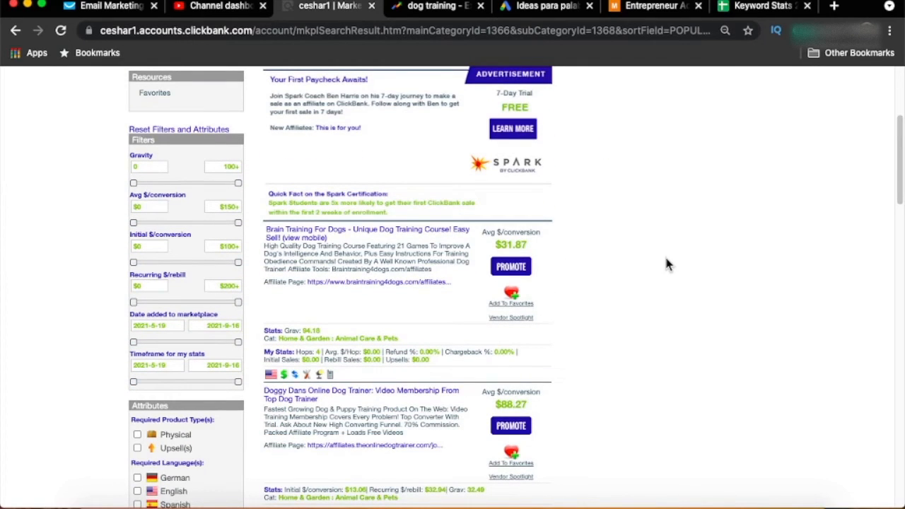
{"action": "left_click", "coordinate": [429, 10]}
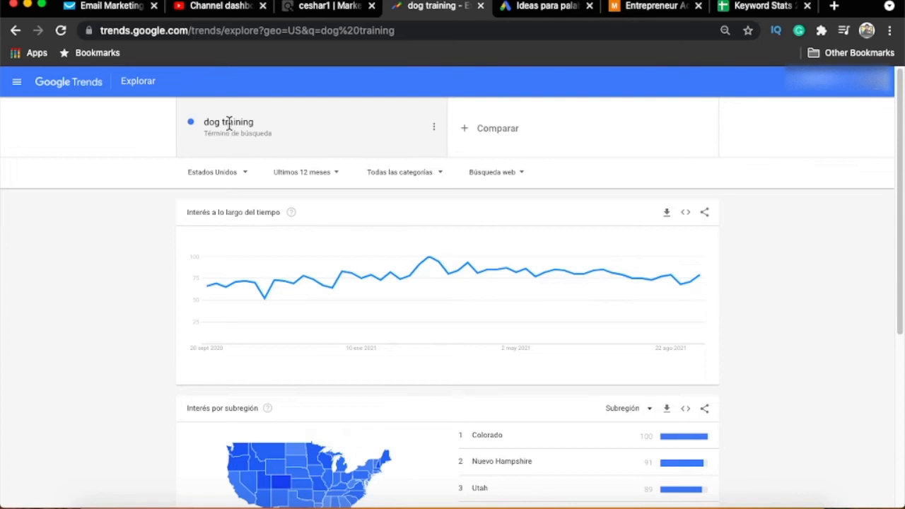
- Switch to Google Ads Keyword Planner and examine the dog training keyword ideas and their average monthly searches
{"action": "left_click", "coordinate": [534, 9]}
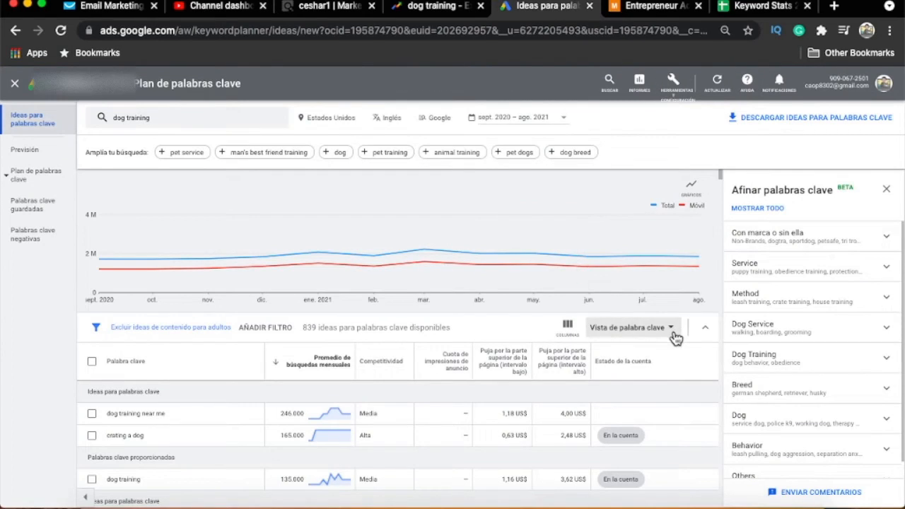
{"action": "scroll", "coordinate": [676, 338], "scroll_direction": "down", "scroll_amount": 3}
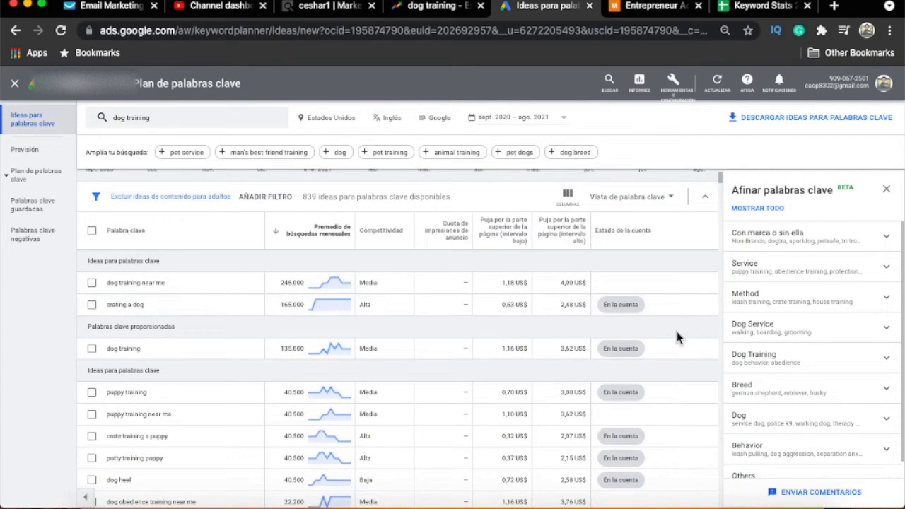
{"action": "scroll", "coordinate": [675, 333], "scroll_direction": "down", "scroll_amount": 3}
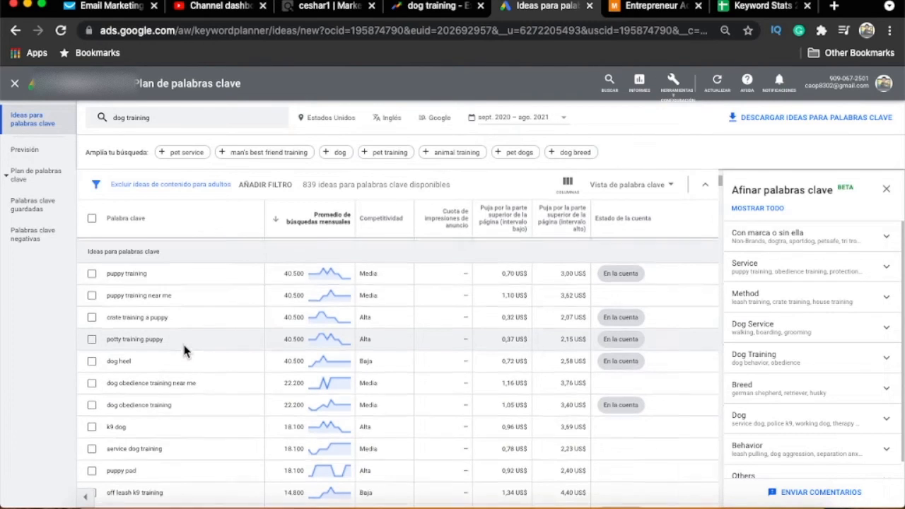
{"action": "scroll", "coordinate": [178, 344], "scroll_direction": "up", "scroll_amount": 3}
{"action": "scroll", "coordinate": [180, 329], "scroll_direction": "down", "scroll_amount": 1}
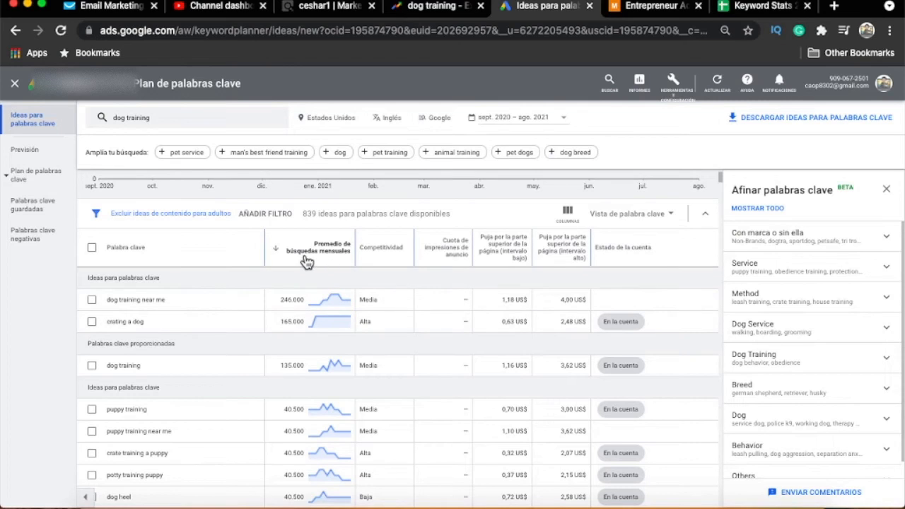
{"action": "mouse_move", "coordinate": [302, 260]}
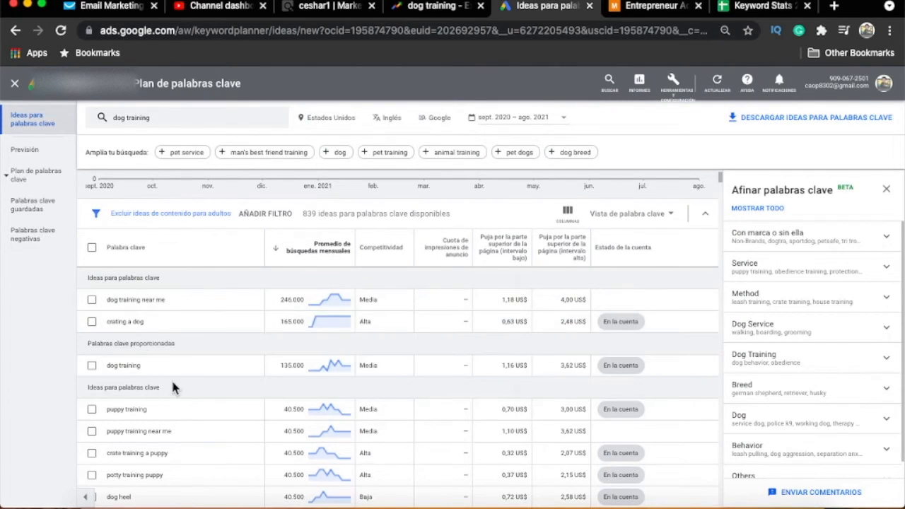
{"action": "scroll", "coordinate": [171, 378], "scroll_direction": "down", "scroll_amount": 10}
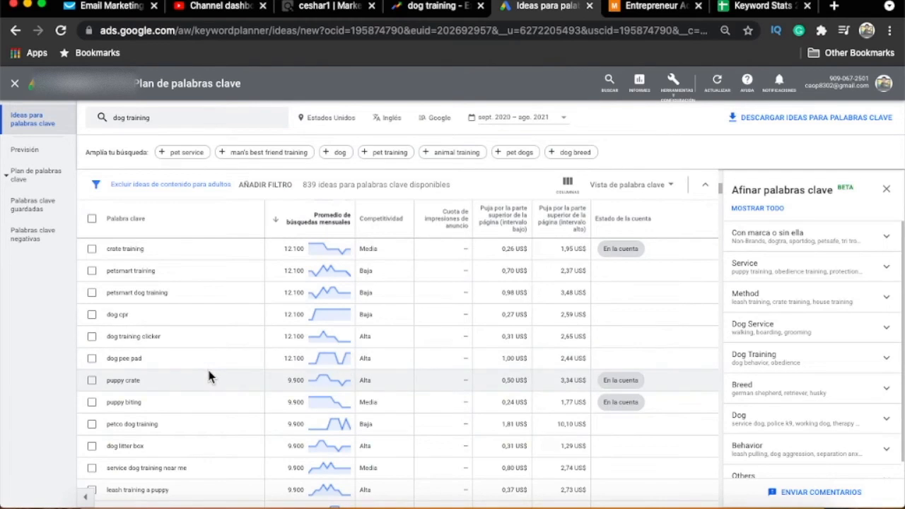
{"action": "scroll", "coordinate": [210, 378], "scroll_direction": "up", "scroll_amount": 10}
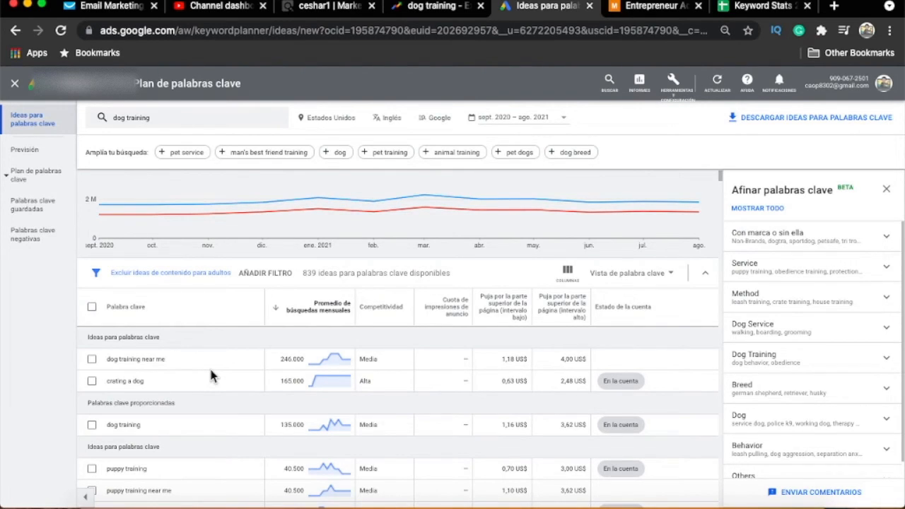
- Switch to GetResponse, open the published Dog training landing page, and review its video and free e-book signup form
{"action": "left_click", "coordinate": [108, 8]}
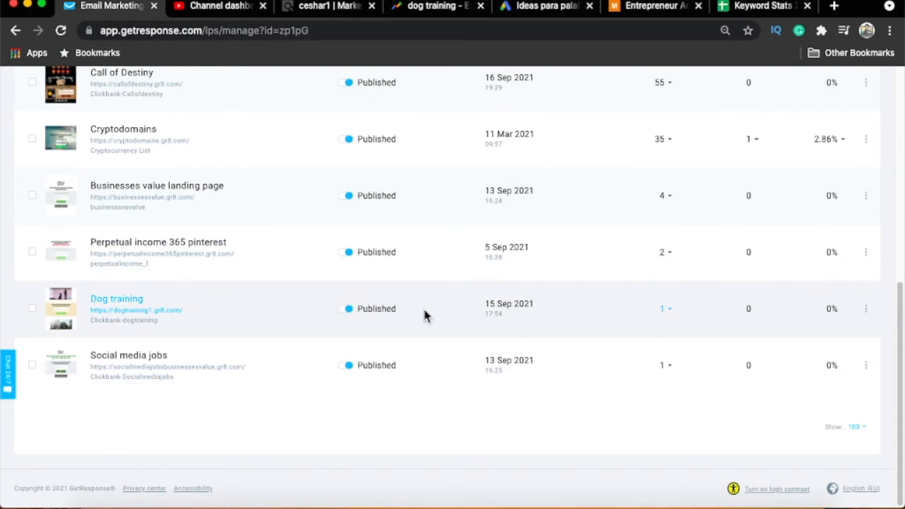
{"action": "scroll", "coordinate": [573, 322], "scroll_direction": "up", "scroll_amount": 2}
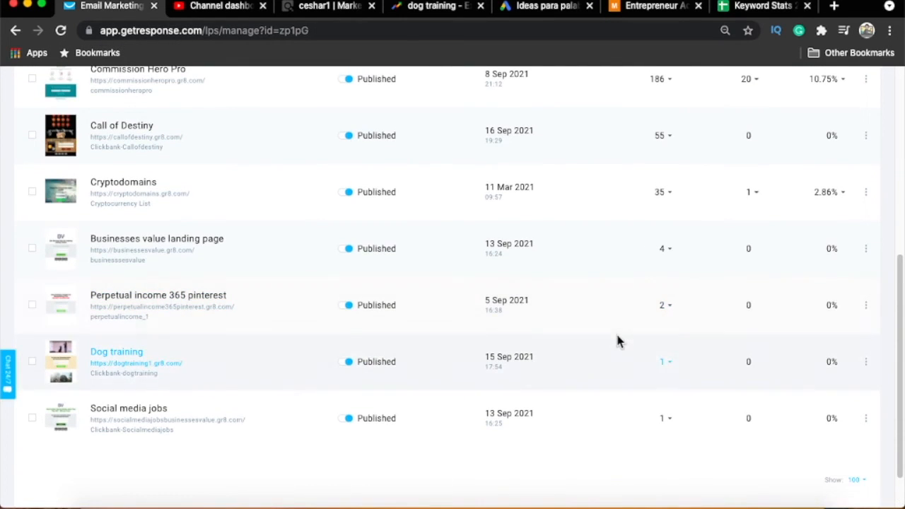
{"action": "left_click", "coordinate": [202, 368]}
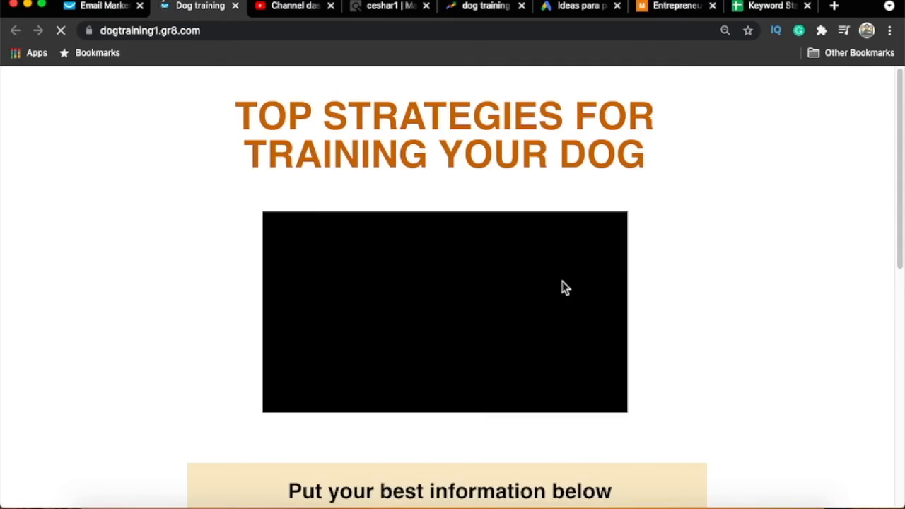
{"action": "left_click_drag", "start_coordinate": [899, 143], "coordinate": [902, 233]}
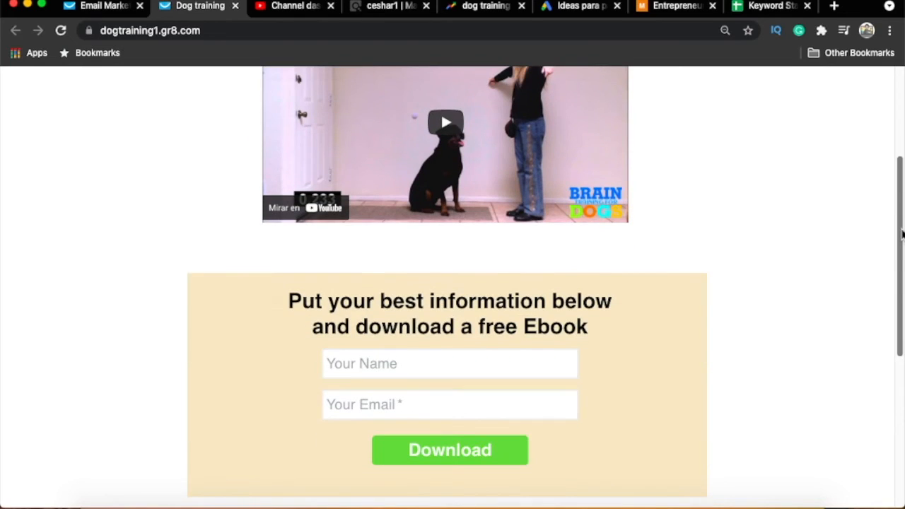
{"action": "left_click_drag", "start_coordinate": [902, 233], "coordinate": [898, 110]}
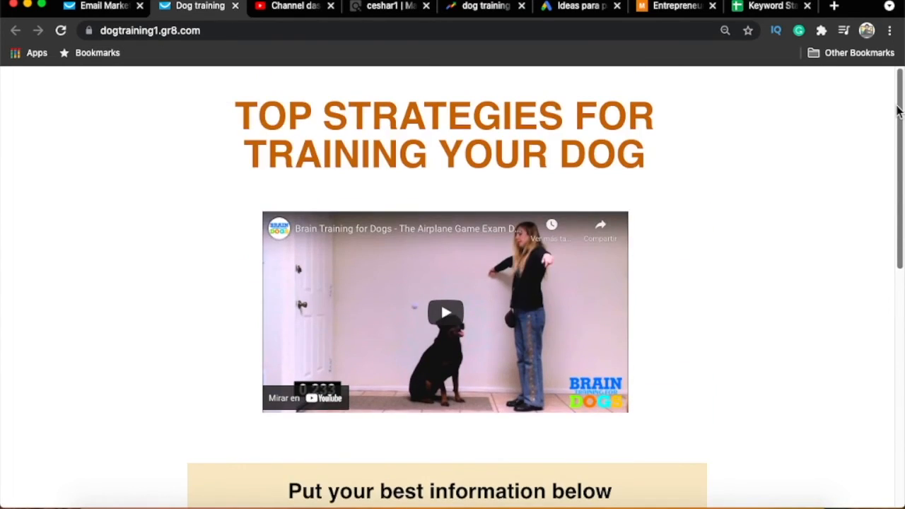
{"action": "left_click_drag", "start_coordinate": [898, 138], "coordinate": [886, 266]}
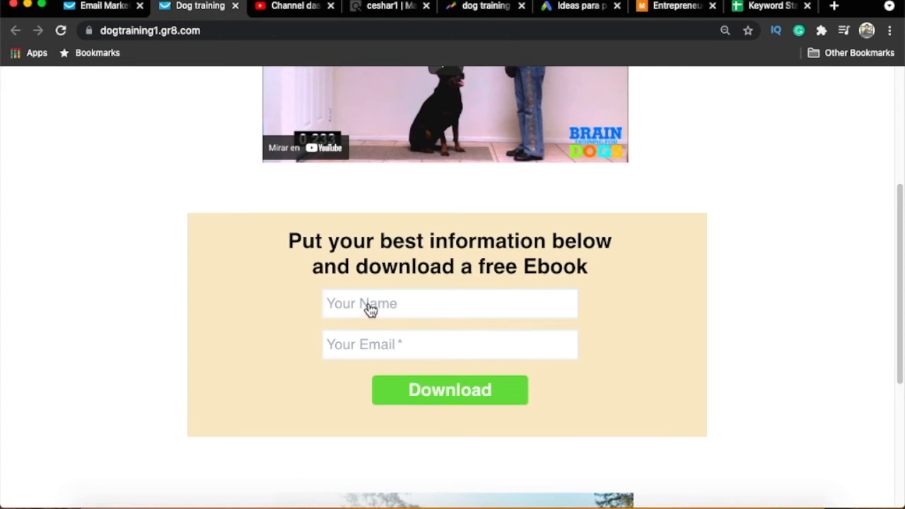
- Open the Dog training landing page in the GetResponse page editor and view its thank-you page
{"action": "left_click", "coordinate": [109, 8]}
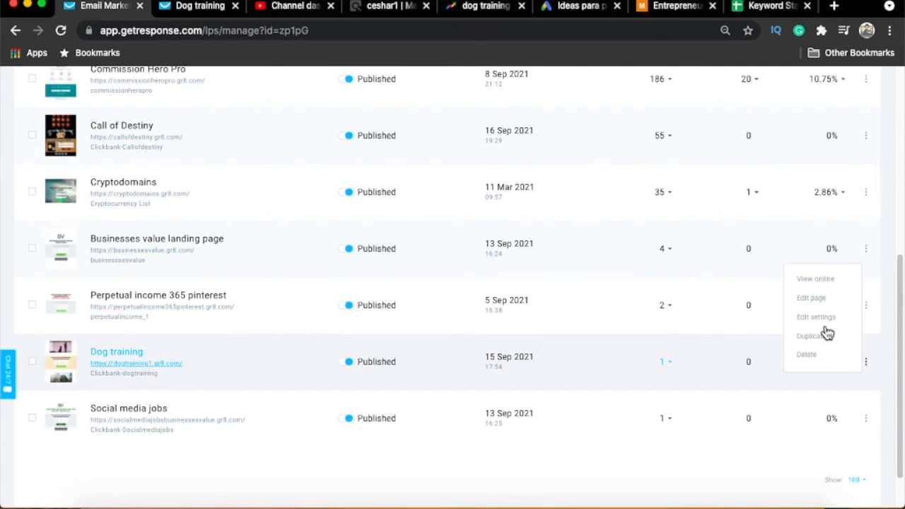
{"action": "left_click", "coordinate": [820, 303]}
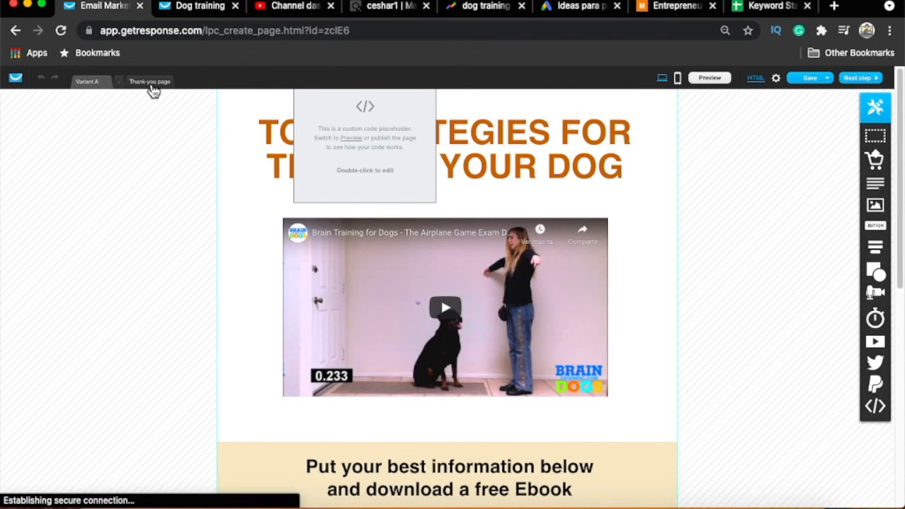
{"action": "left_click", "coordinate": [152, 88]}
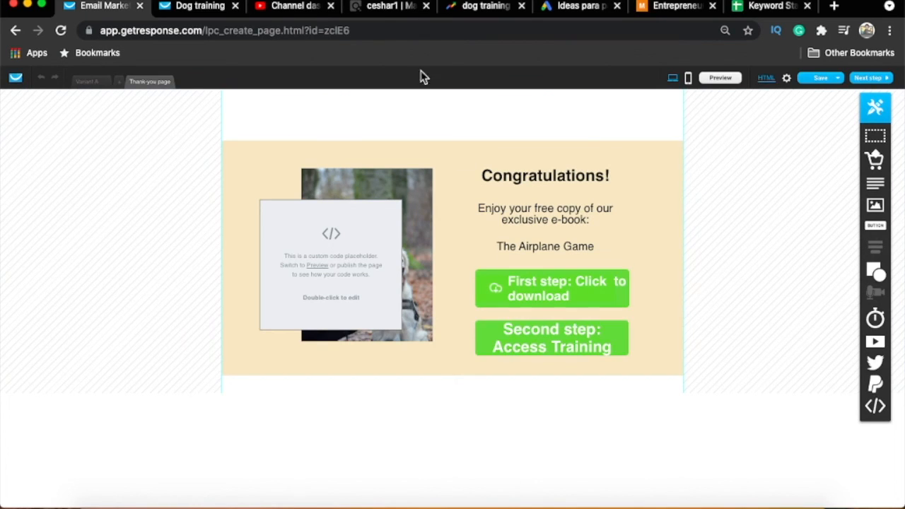
- Switch to the ClickBank marketplace and examine the Brain Training For Dogs offer under Animal Care & Pets
{"action": "left_click", "coordinate": [380, 7]}
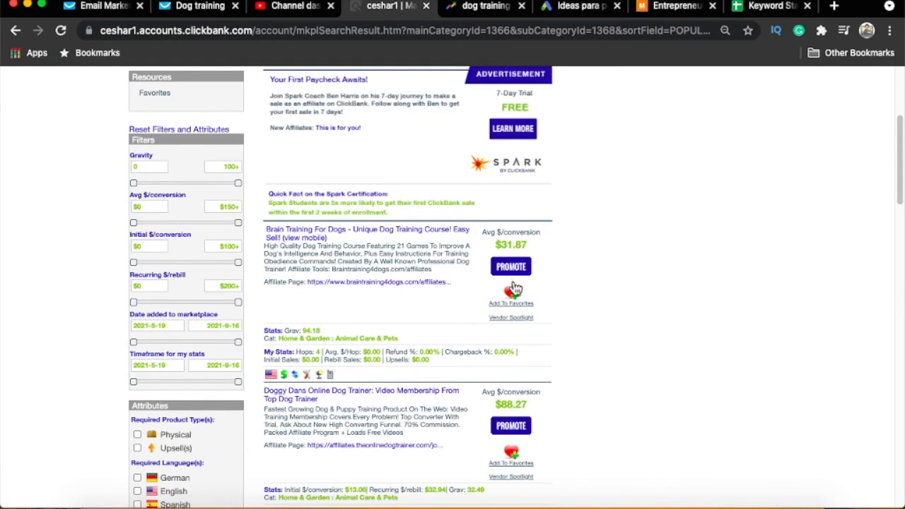
{"action": "scroll", "coordinate": [615, 285], "scroll_direction": "up", "scroll_amount": 3}
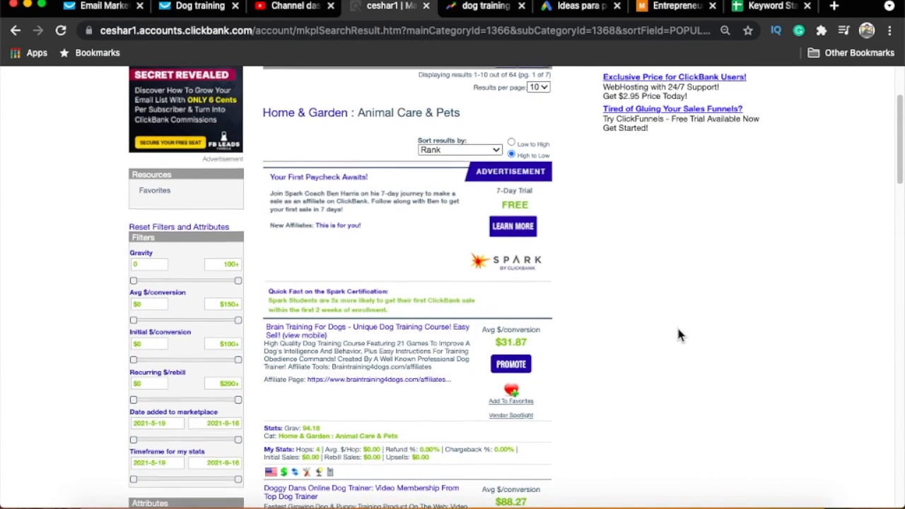
{"action": "scroll", "coordinate": [676, 326], "scroll_direction": "up", "scroll_amount": 4}
{"action": "scroll", "coordinate": [643, 361], "scroll_direction": "down", "scroll_amount": 4}
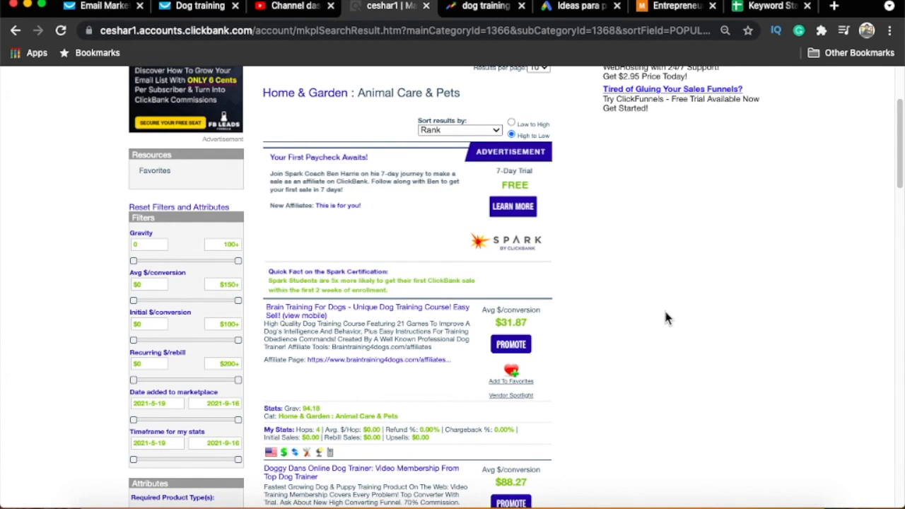
{"action": "scroll", "coordinate": [665, 316], "scroll_direction": "up", "scroll_amount": 4}
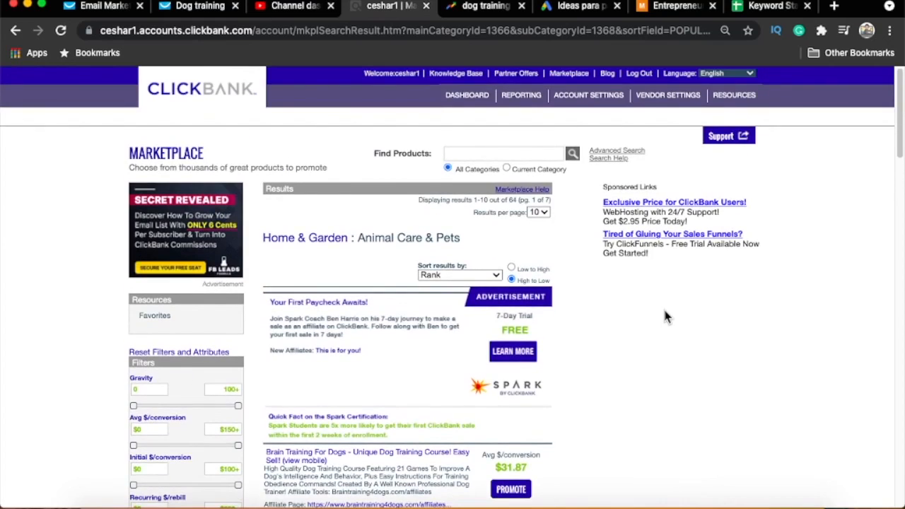